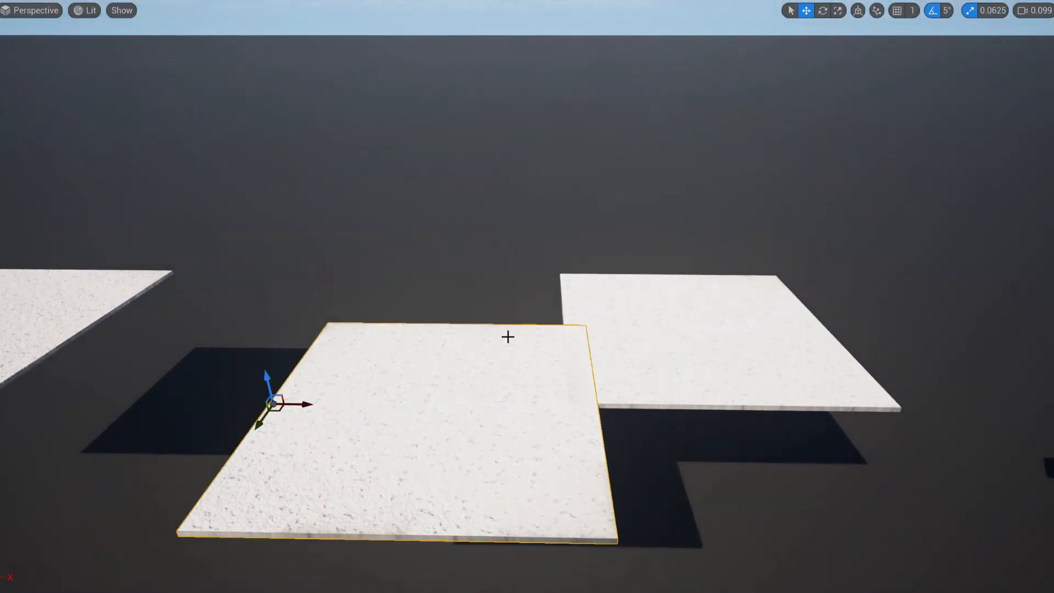
left_click_drag(373, 405, 318, 405)
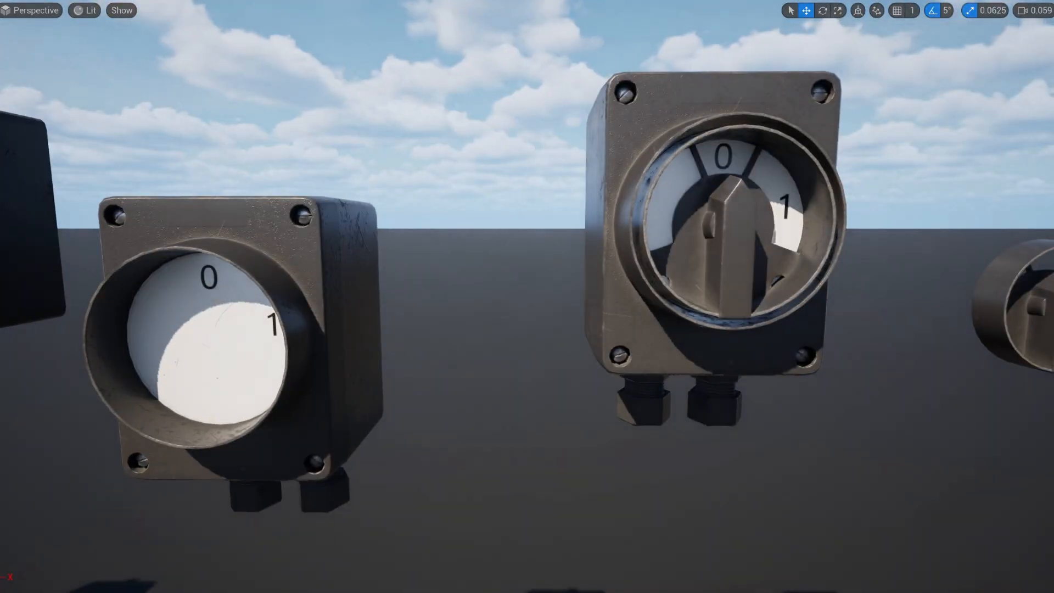
right_click_drag(527, 297, 527, 247)
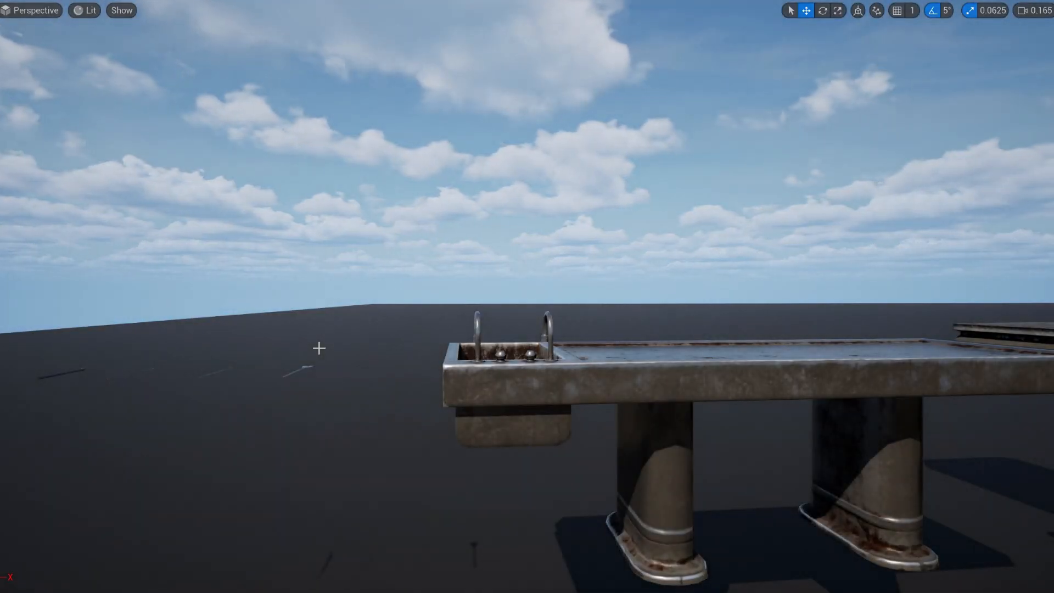
Leave the full-screen viewport and open the SK_Door_2 skeletal mesh from the Electric_Fridge_Door folder under Animated.
key("F11")
scroll(257, 522, "up", 3)
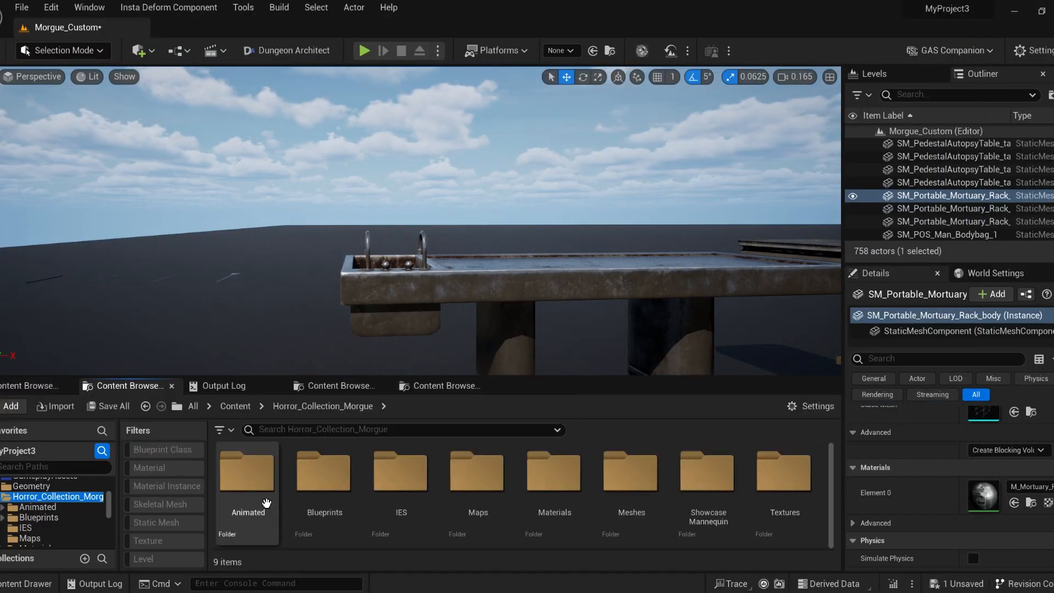
double_click(266, 502)
double_click(260, 493)
key("alt+Left")
left_click(318, 478)
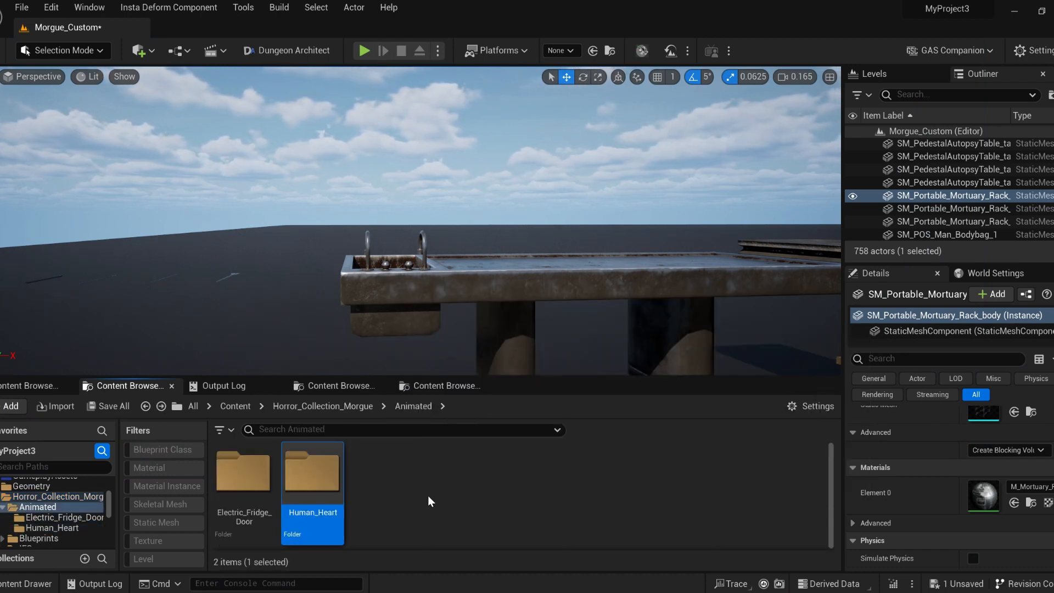
double_click(266, 475)
scroll(269, 478, "down", 3)
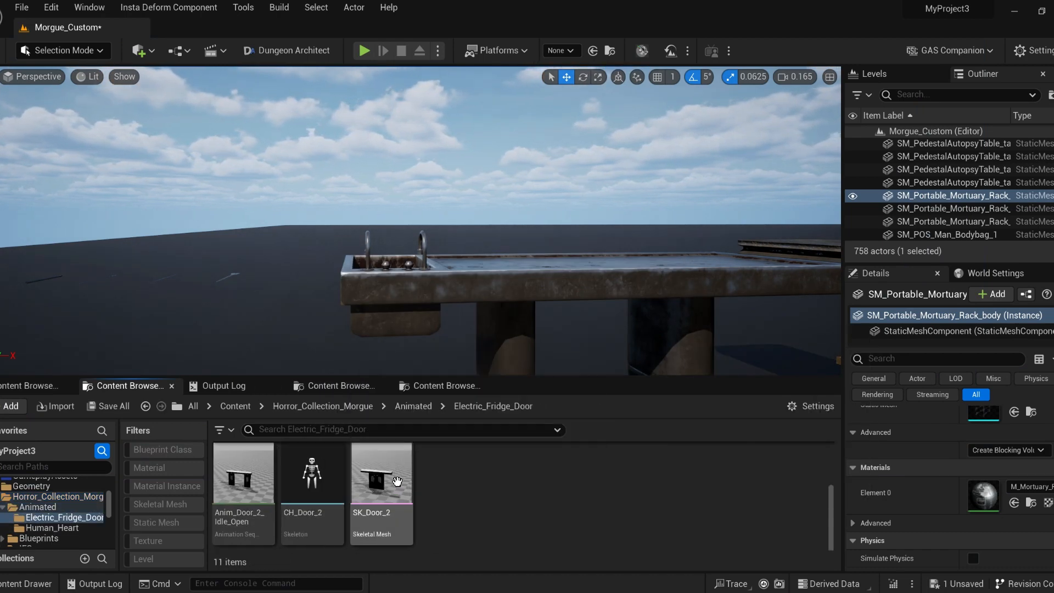
double_click(394, 481)
Look through the door's skeleton hierarchy, select Gate_bone71 to locate it on the mesh, and close the SK_Door_2 editor.
scroll(76, 264, "down", 8)
scroll(75, 263, "down", 6)
left_click(97, 376)
left_click(103, 465)
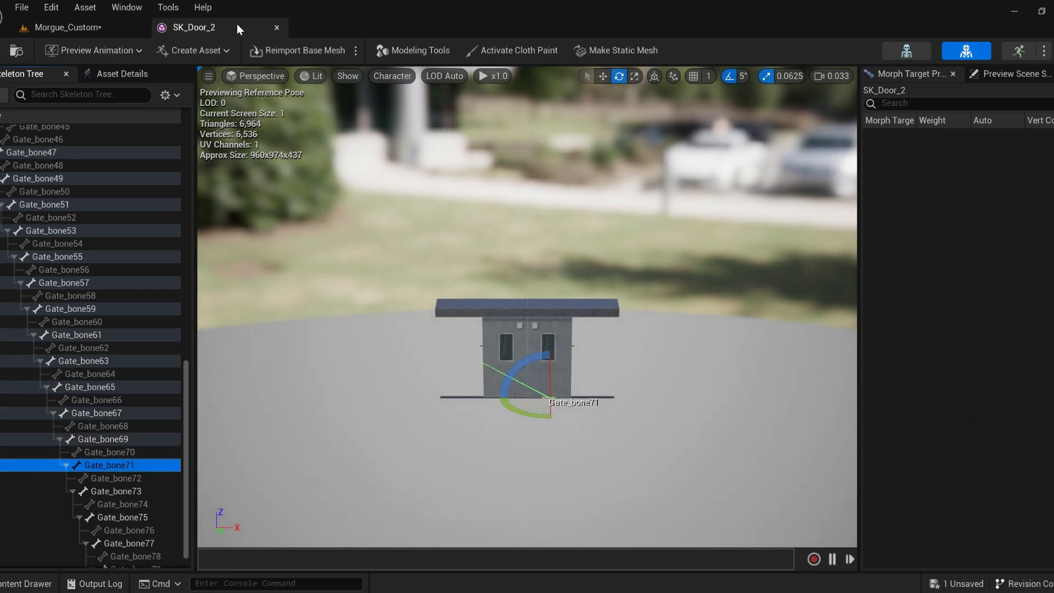
middle_click(238, 28)
Open the Anim_Door_2_All_Anims sequence, examine the doors and cables during playback, and close the sequence.
scroll(307, 484, "up", 3)
double_click(247, 480)
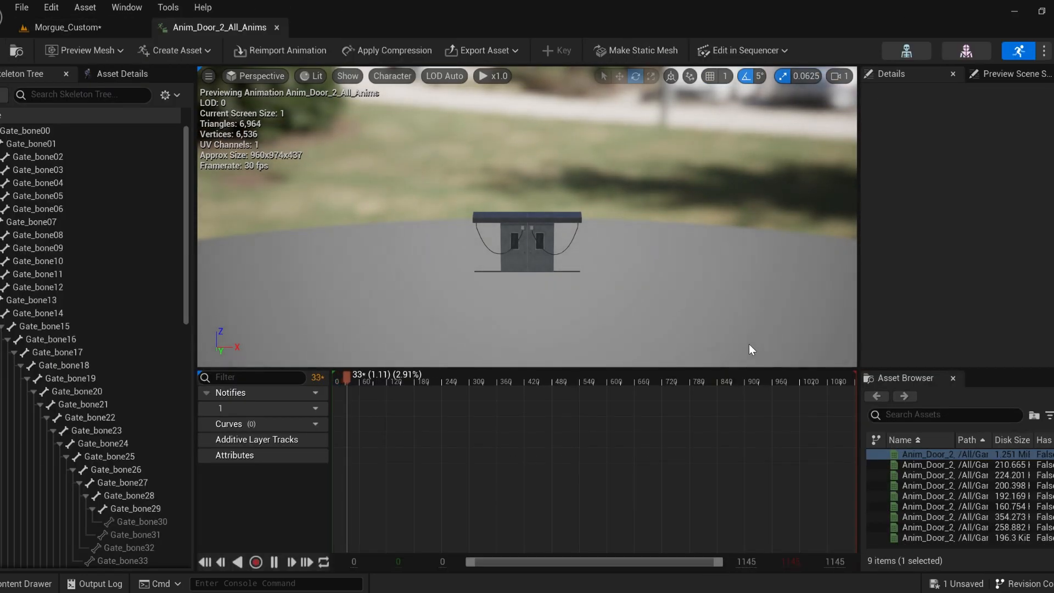
scroll(588, 290, "up", 7)
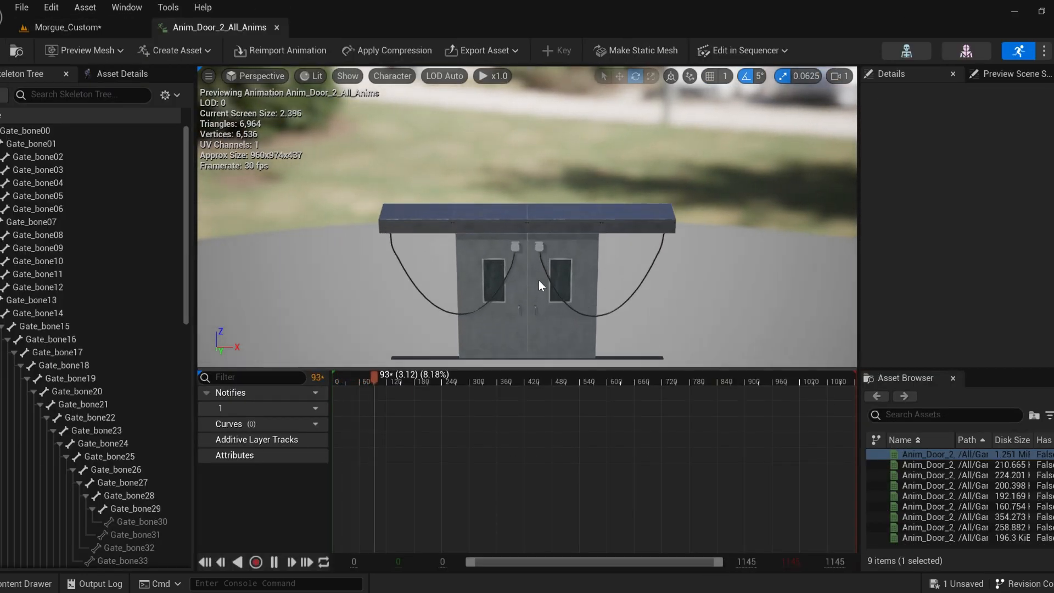
mouse_move(538, 281)
right_mouse_down()
mouse_move(539, 330)
mouse_move(536, 263)
mouse_move(536, 297)
mouse_move(534, 283)
right_mouse_up()
key("w")
key("s")
key("w")
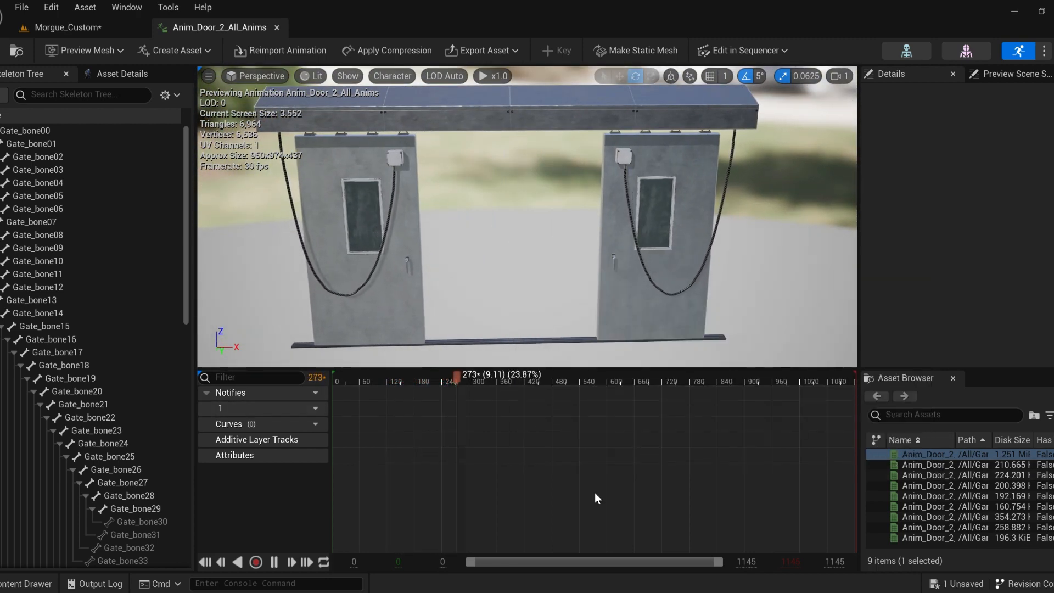
mouse_move(940, 454)
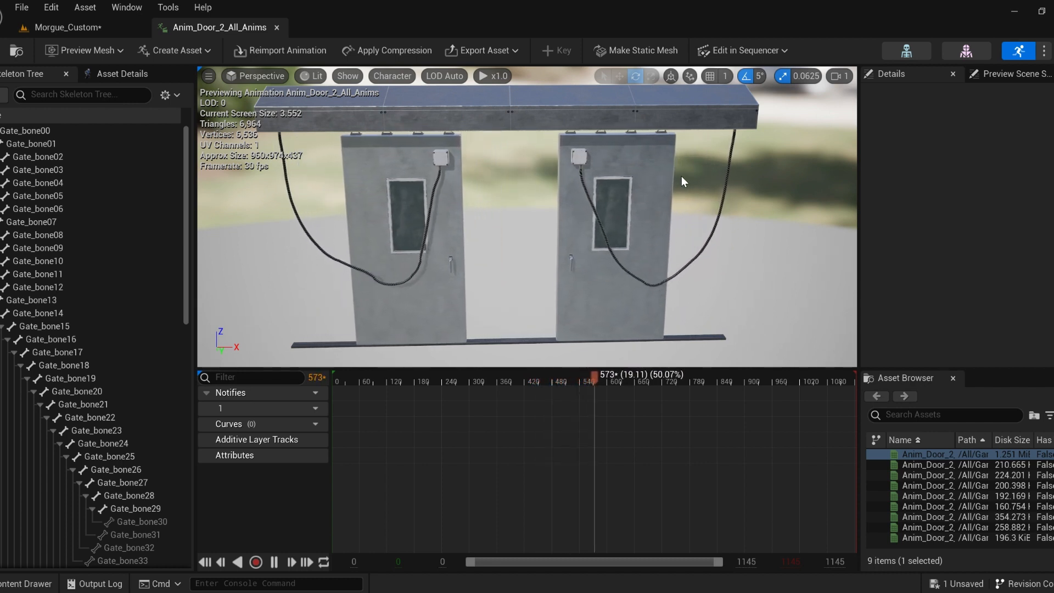
mouse_move(661, 178)
right_mouse_down()
mouse_move(637, 158)
mouse_move(643, 170)
right_mouse_up()
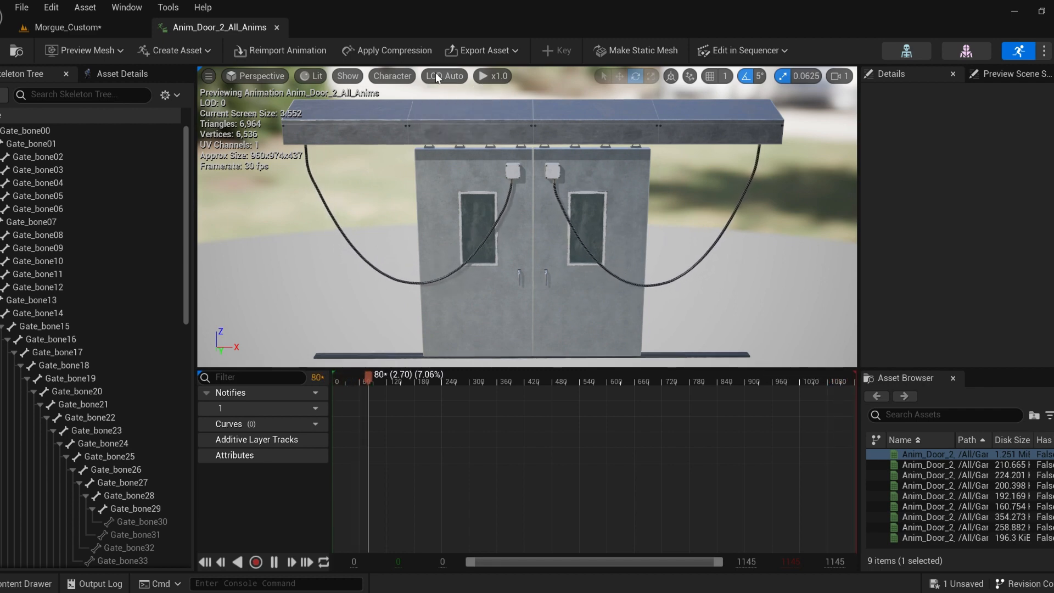
middle_click(236, 25)
Open Anim_Heart from the Human_Heart folder and examine the heart animation up close.
key("alt+Left")
double_click(322, 476)
double_click(242, 474)
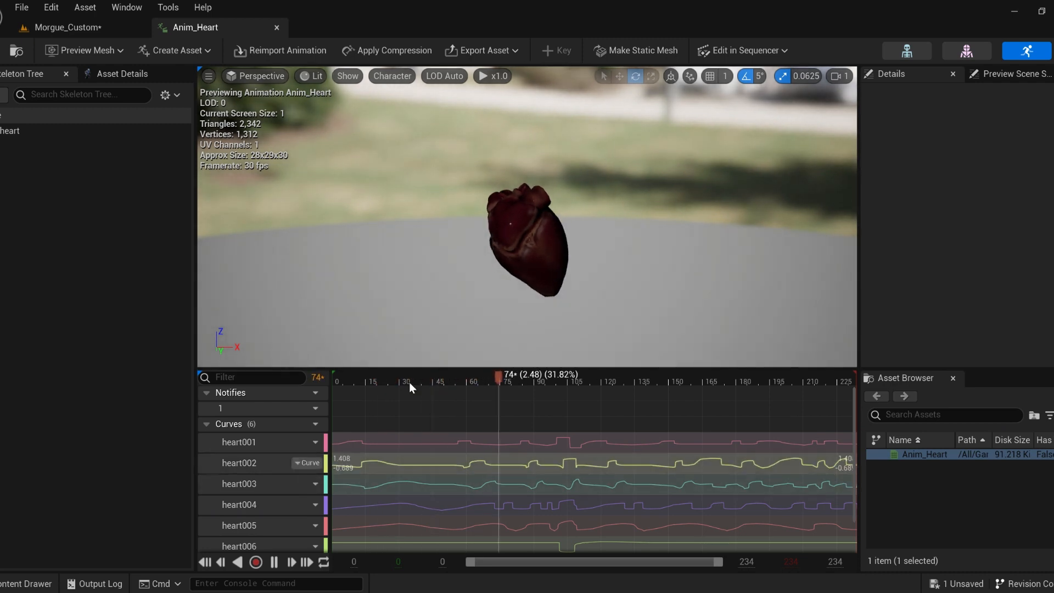
right_click_drag(557, 265, 472, 252)
scroll(557, 265, "down", 1)
key("w")
key("a")
key("d")
scroll(557, 265, "down", 1)
key("w")
scroll(557, 266, "down", 2)
key("w")
scroll(562, 509, "down", 2)
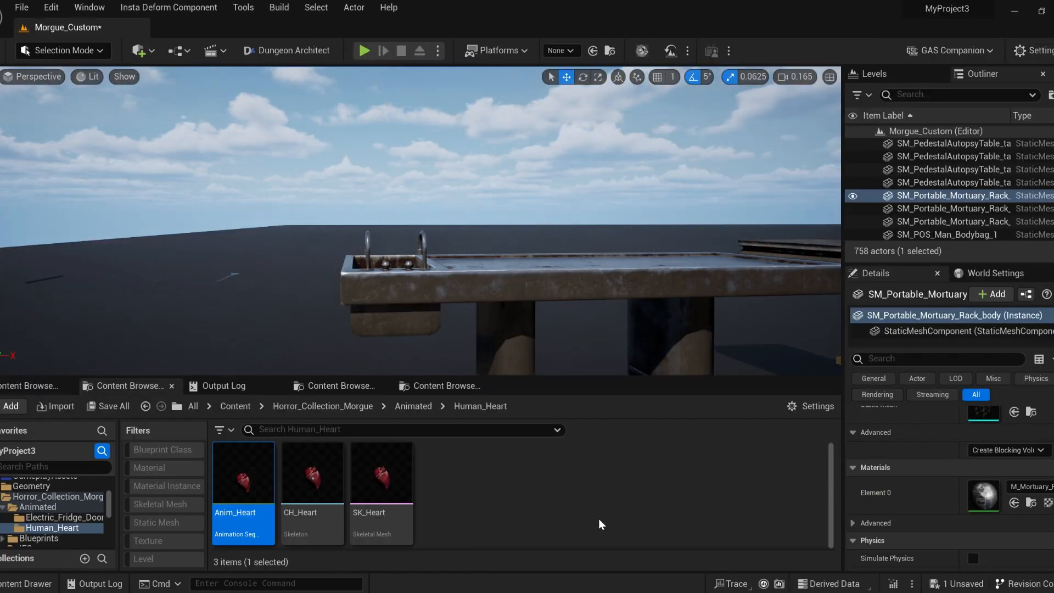
Look through the Horror_Collection_Morgue Blueprints folder and its Doors, FuseBoxes and Lighting subfolders.
left_click(55, 497)
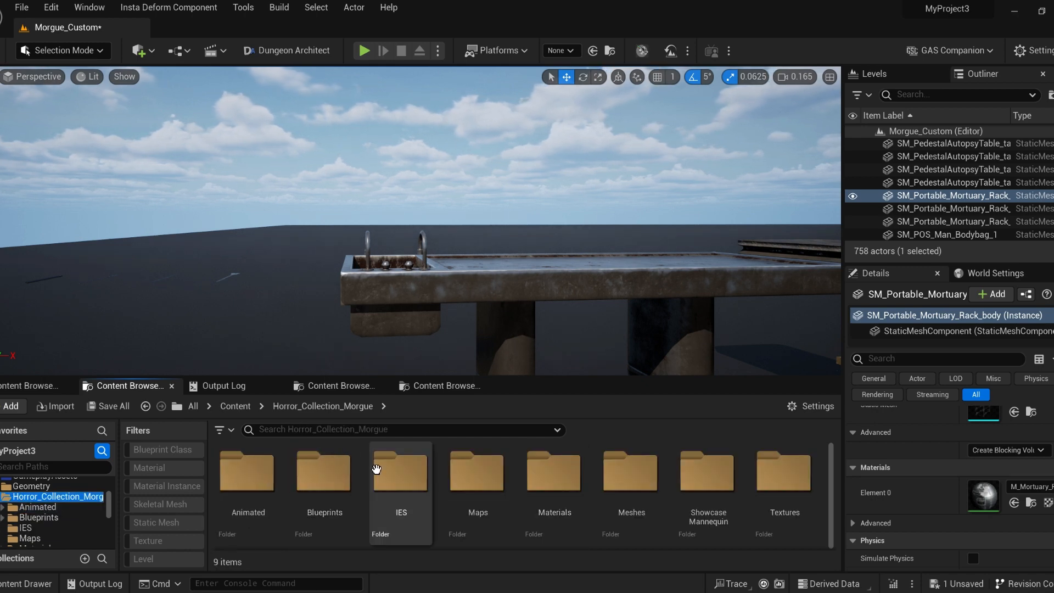
double_click(323, 471)
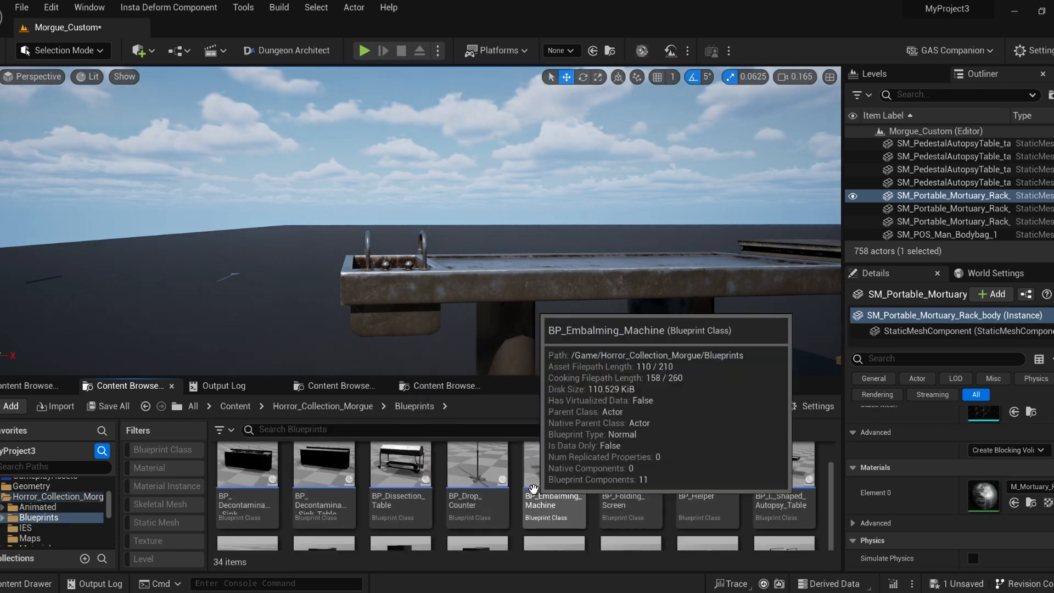
key("alt+Left")
double_click(318, 488)
double_click(252, 488)
key("alt+Left")
double_click(401, 489)
key("alt+Left")
double_click(470, 499)
key("alt+Left")
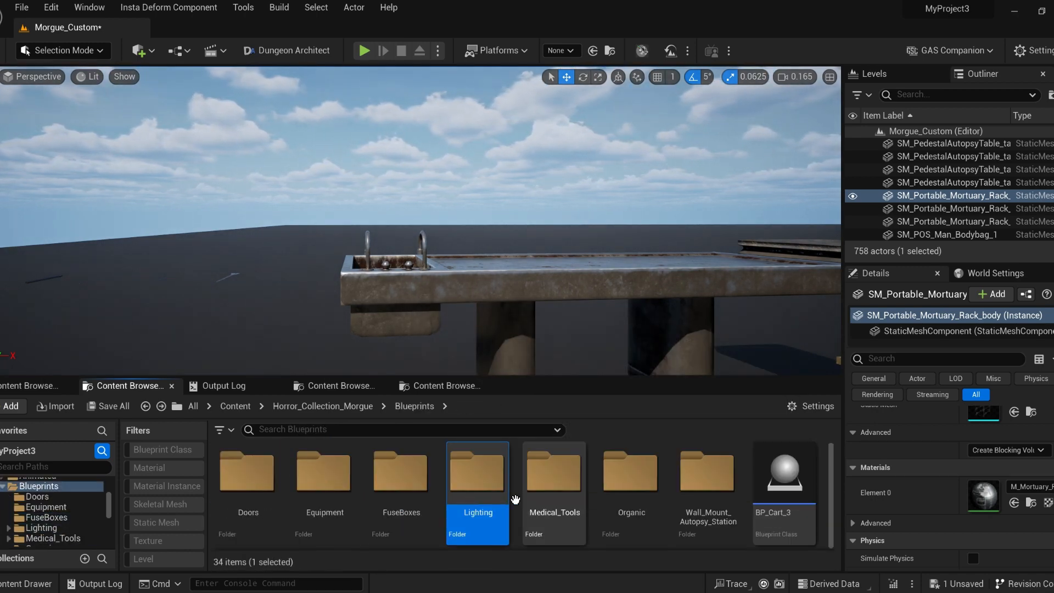
Check the contents of the Blueprints subfolders from Lighting through Medical_Tools and Organic to Wall_Mount_Autopsy_Station.
double_click(489, 494)
double_click(247, 479)
key("alt+Left")
key("alt+Left")
double_click(546, 489)
left_click(306, 478)
key("alt+Left")
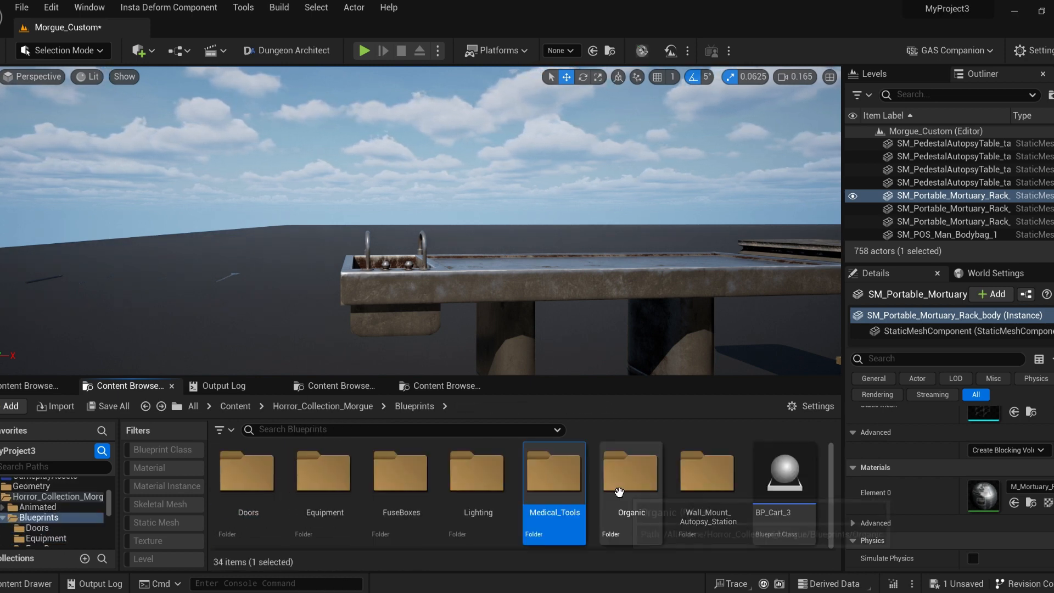
double_click(618, 491)
key("alt+Left")
double_click(699, 489)
key("alt+Left")
scroll(395, 464, "down", 3)
Look through the light profiles in the IES folder and the overview levels in the Maps folder.
key("alt+Left")
double_click(399, 479)
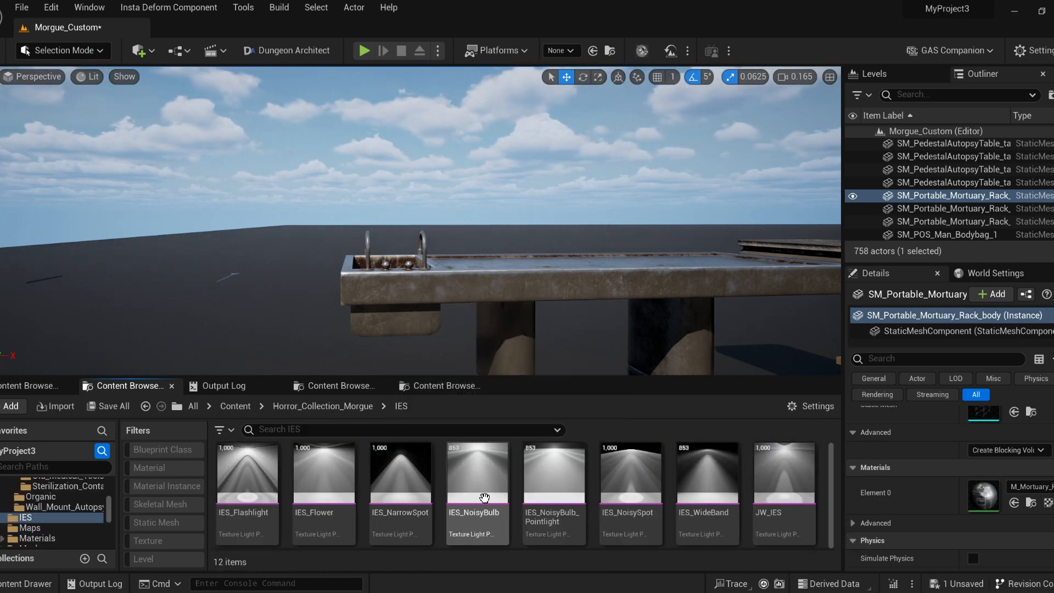
scroll(461, 489, "down", 3)
key("alt+Left")
double_click(466, 488)
scroll(538, 489, "down", 3)
scroll(593, 488, "up", 3)
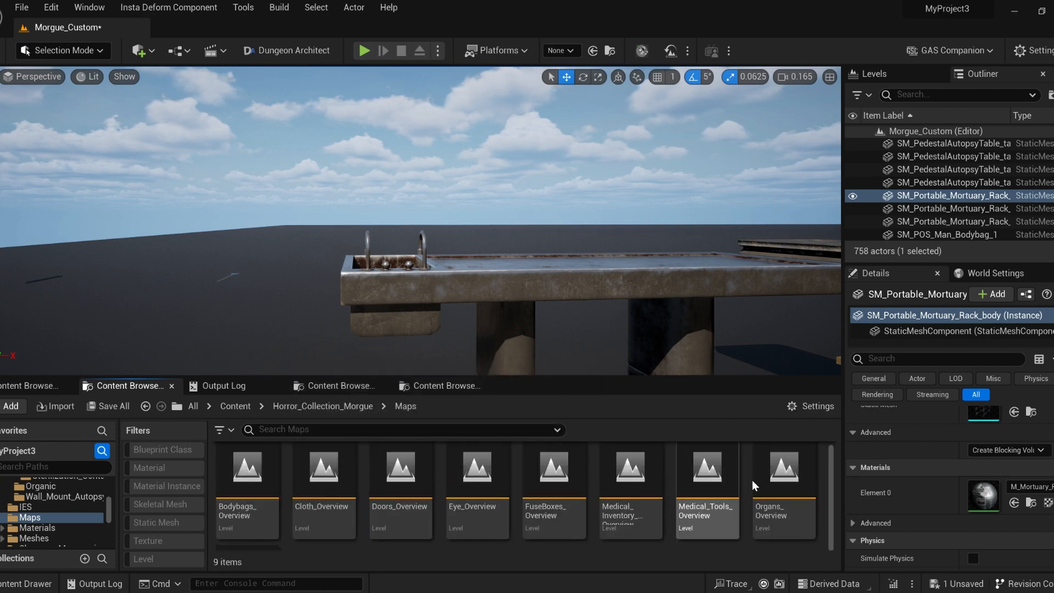
Look through the collection's Materials and Meshes folders.
key("alt+Left")
double_click(553, 477)
scroll(384, 479, "down", 5)
scroll(272, 483, "up", 3)
scroll(280, 484, "up", 3)
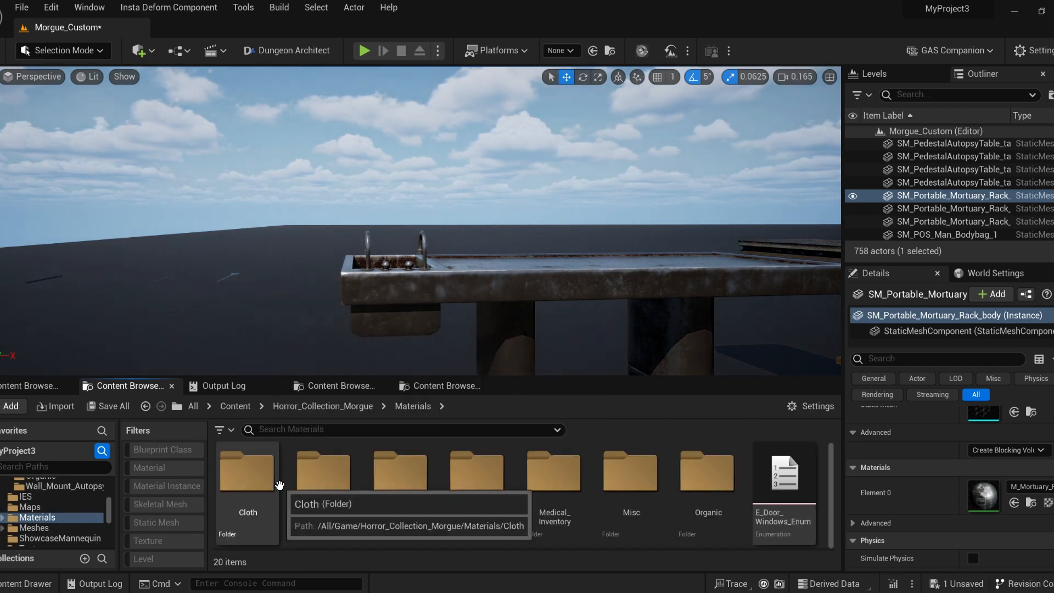
key("alt+Left")
double_click(631, 477)
key("alt+Left")
Check the ShowcaseMannequin and Textures folders and return to the collection's root folder.
double_click(730, 472)
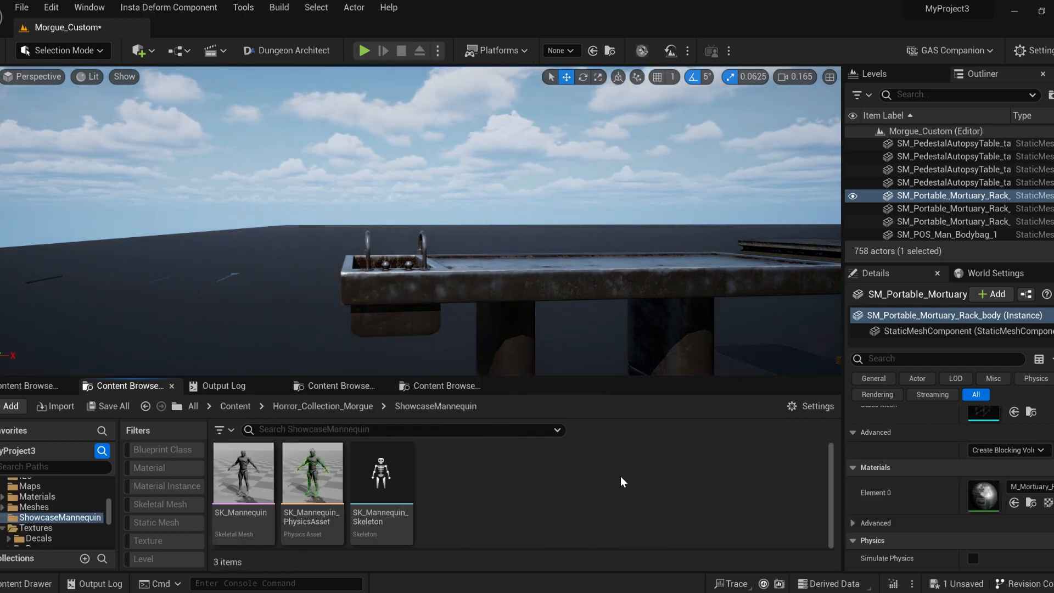
key("alt+Left")
double_click(783, 476)
key("alt+Left")
scroll(260, 501, "down", 3)
scroll(260, 502, "up", 3)
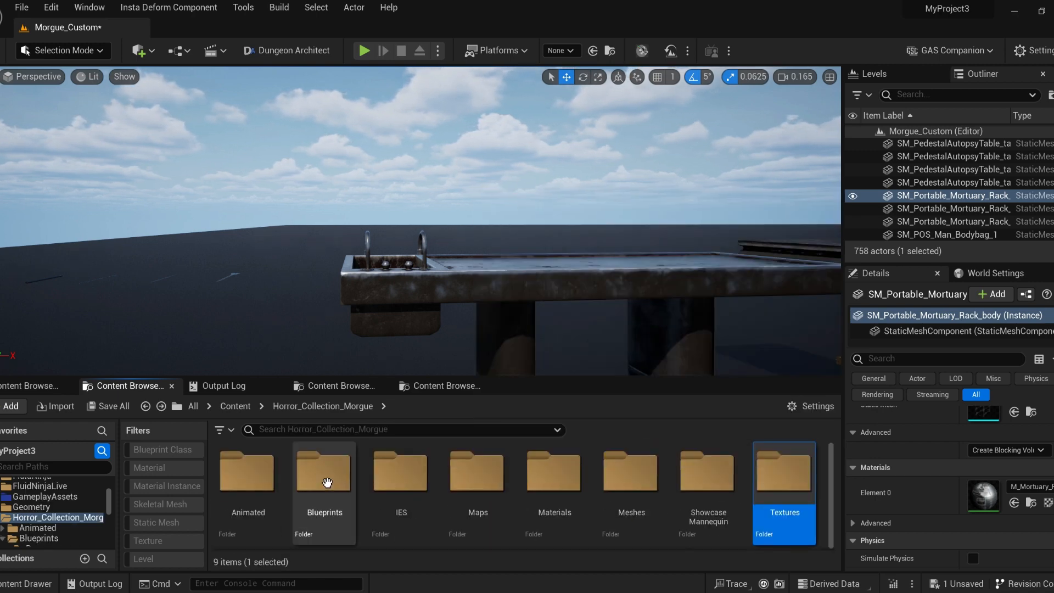
Place BP_Cart_3 from the Blueprints folder in the level and open its blueprint for editing.
double_click(325, 473)
left_click_drag(766, 468, 399, 213)
right_click_drag(357, 328, 330, 296)
key("ctrl+e")
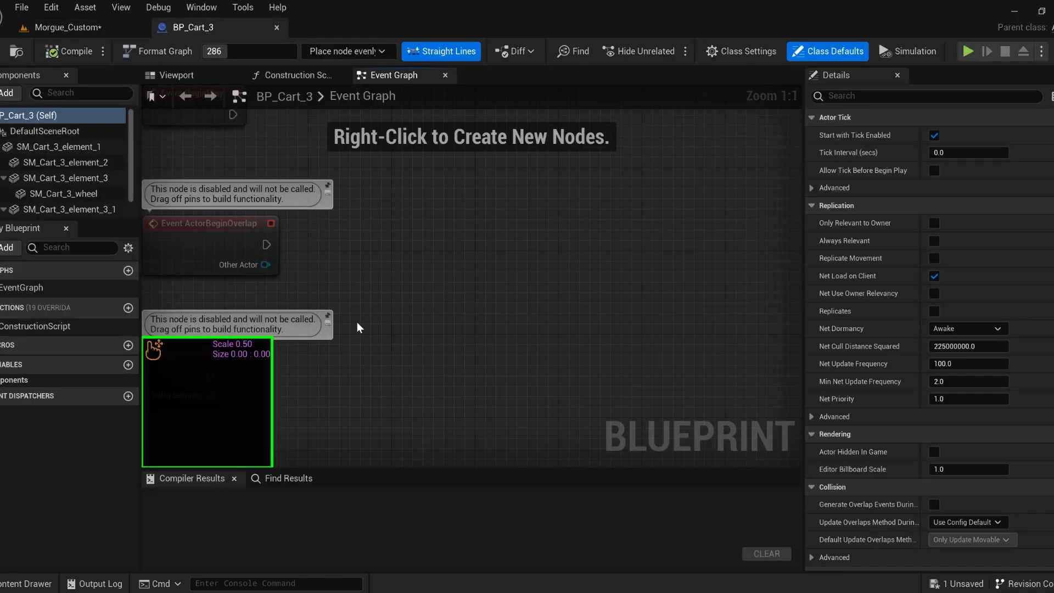
Inspect the cart blueprint's parts in its 3D preview, select SM_Cart_3_element_3_1, and close the blueprint.
left_click(176, 76)
scroll(54, 165, "down", 2)
left_click(61, 192)
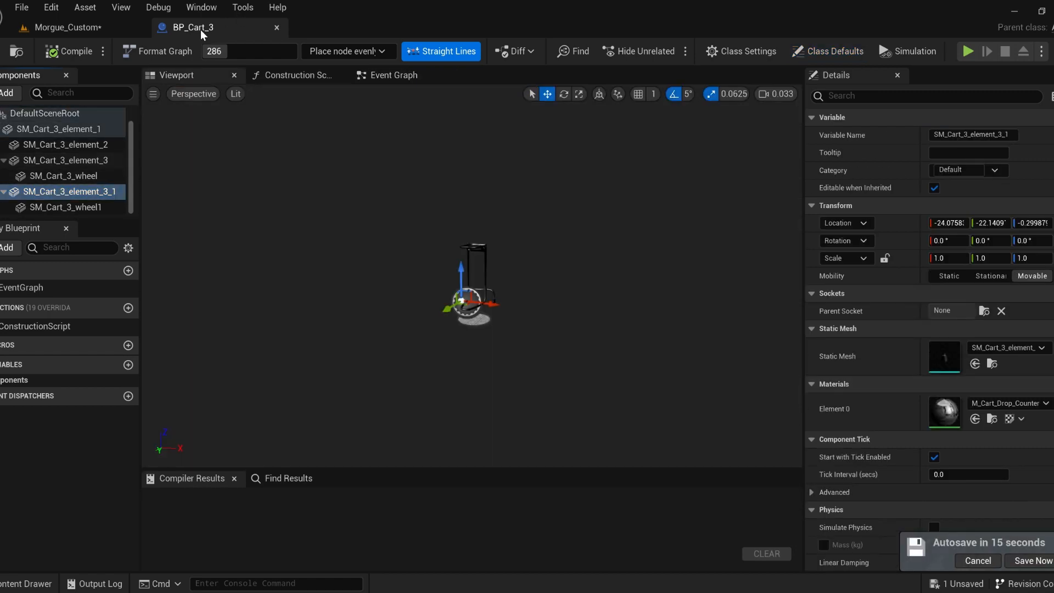
middle_click(203, 26)
Replace the cart in the level with BP_Embalming_Machine and frame the machine in the view.
scroll(566, 457, "down", 4)
scroll(477, 487, "up", 1)
right_click_drag(440, 319, 445, 258)
scroll(444, 286, "down", 1)
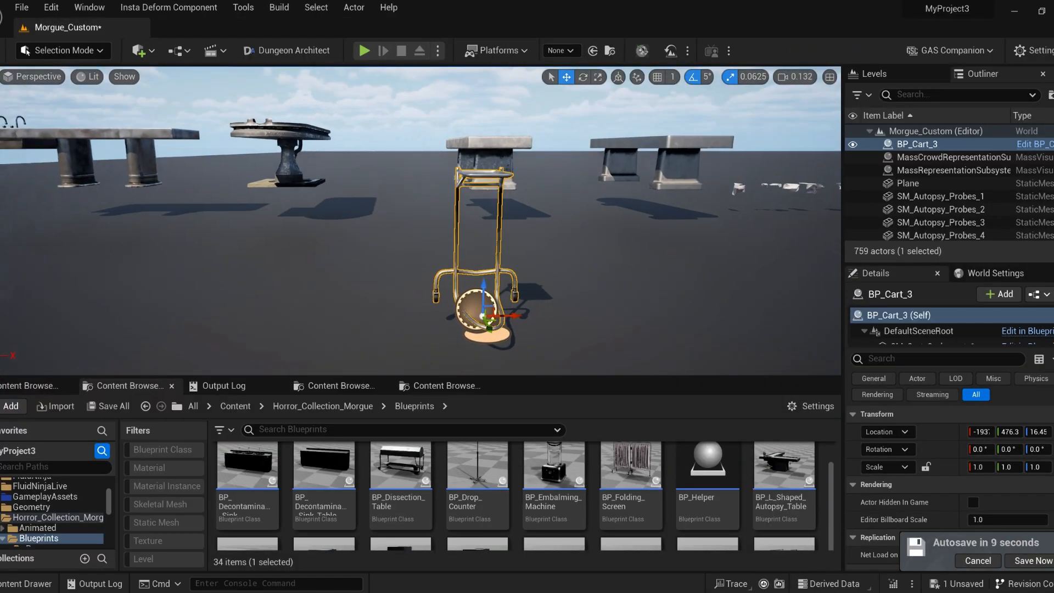
key("Delete")
left_click_drag(554, 473, 450, 312)
key("f")
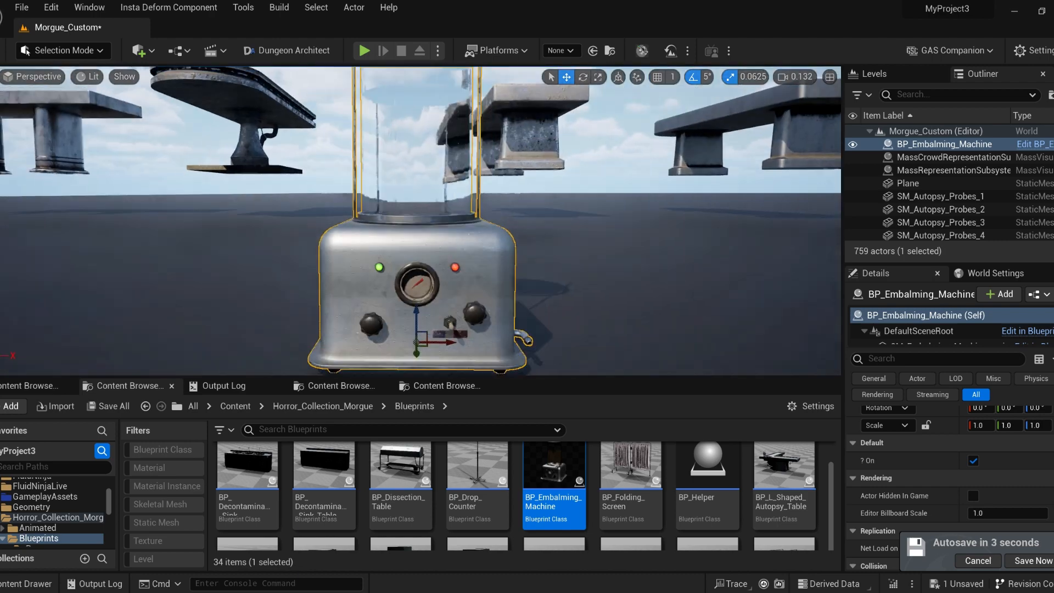
Examine the embalming machine, then open its blueprint and view the Construction Script.
scroll(969, 462, "down", 1)
mouse_move(473, 339)
right_mouse_down()
mouse_move(554, 330)
mouse_move(473, 339)
right_mouse_up()
double_click(554, 472)
left_click(288, 75)
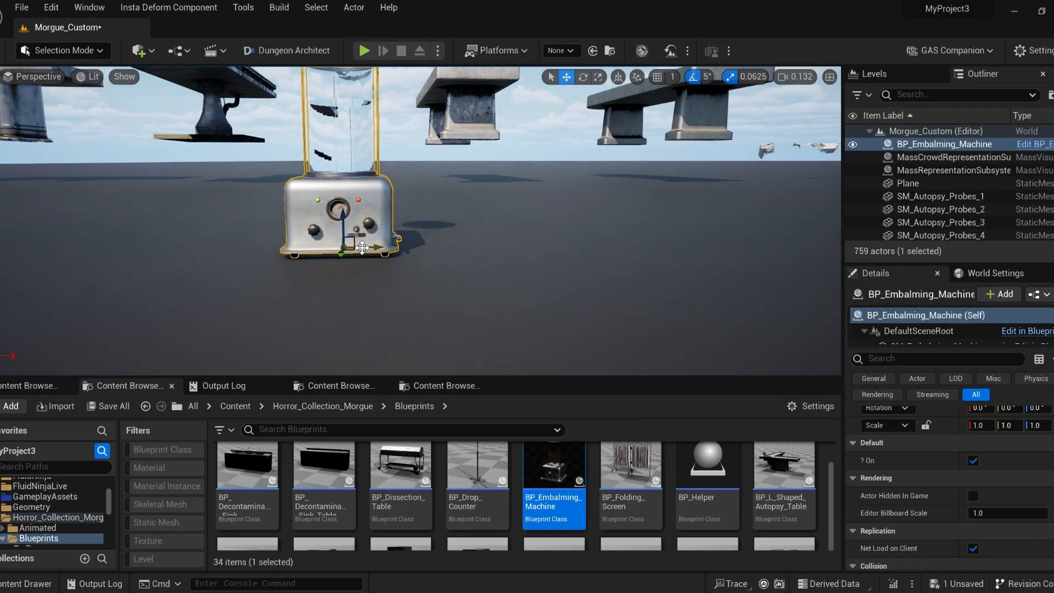
Swap the embalming machine for BP_Dissection_Table to preview it, and delete the table from the level.
key("Delete")
left_click_drag(401, 467, 420, 296)
key("f")
key("Delete")
scroll(559, 496, "down", 3)
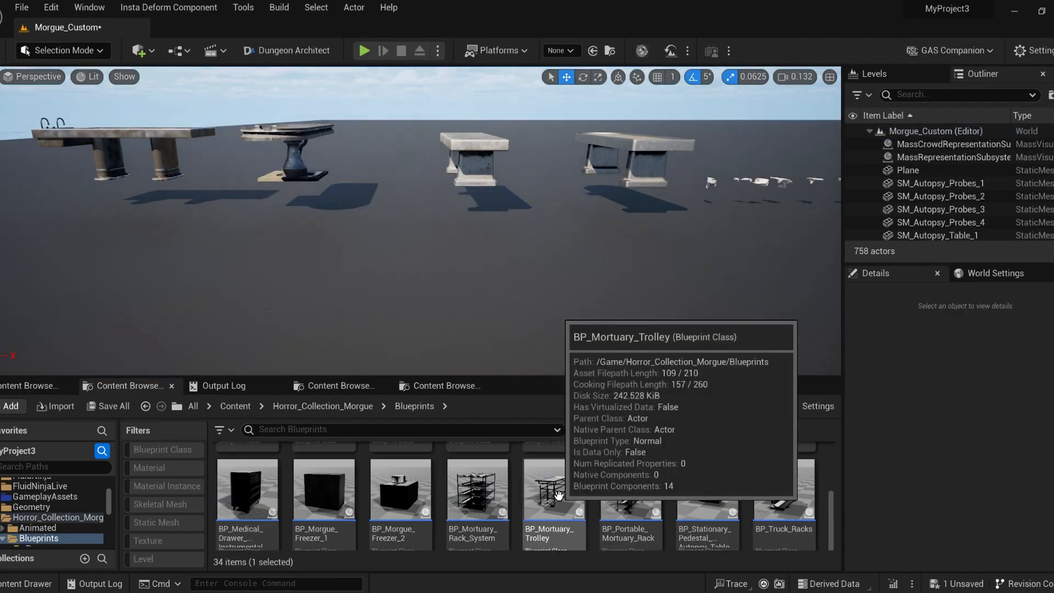
scroll(518, 471, "up", 5)
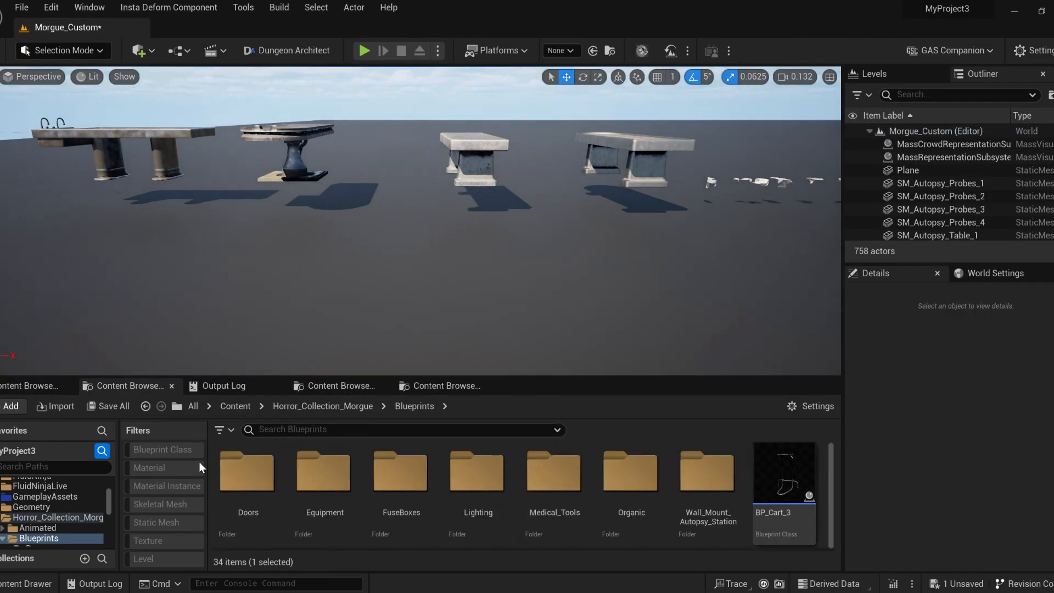
Place BP_Hospital_Door_SingleDoor from the Doors folder in the level and set its Angle to 30.
double_click(247, 472)
left_click_drag(312, 472, 396, 330)
left_click(983, 460)
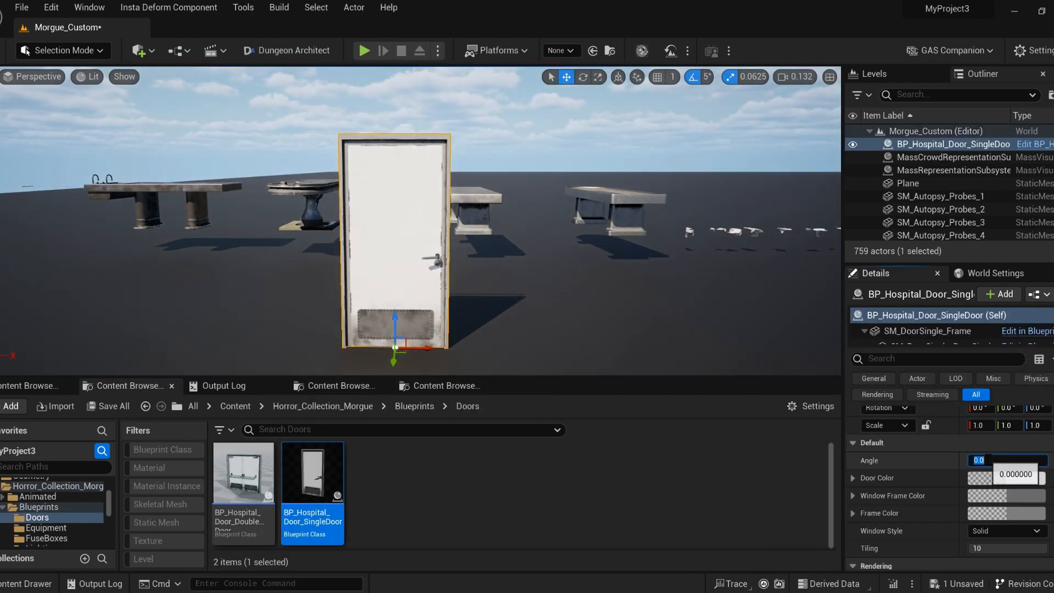
type("30")
key("Return")
Set the single door's Door Color to red and its Window Frame Color to blue.
left_click(1018, 479)
left_click(898, 318)
left_click(926, 573)
left_click(1030, 496)
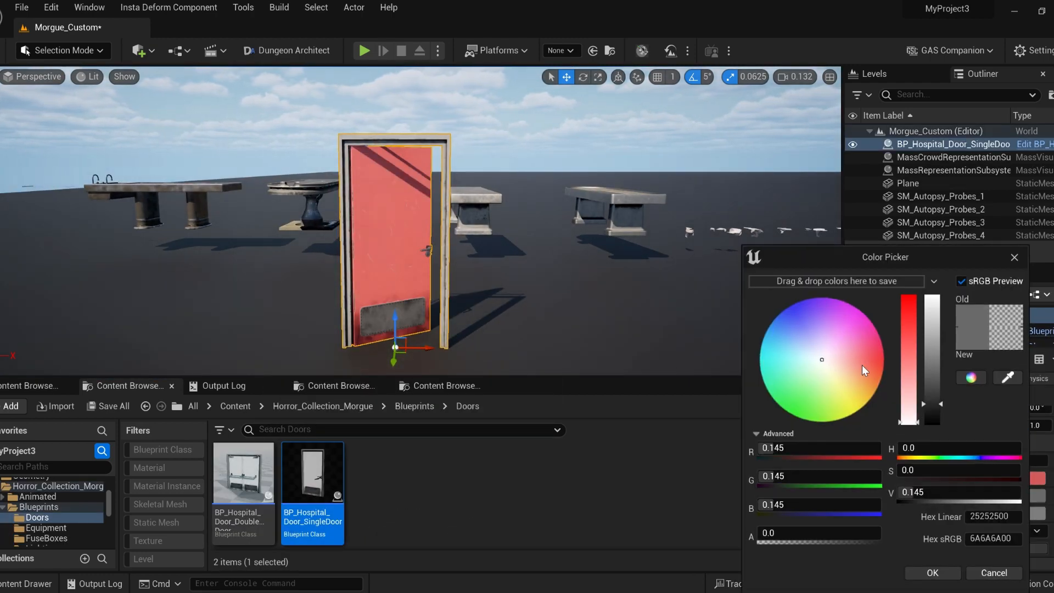
left_click_drag(928, 330, 927, 310)
right_click_drag(417, 236, 439, 214)
left_click(933, 573)
Set the single door's Frame Color to green and its Window Style to Short.
scroll(993, 498, "down", 2)
left_click(1020, 472)
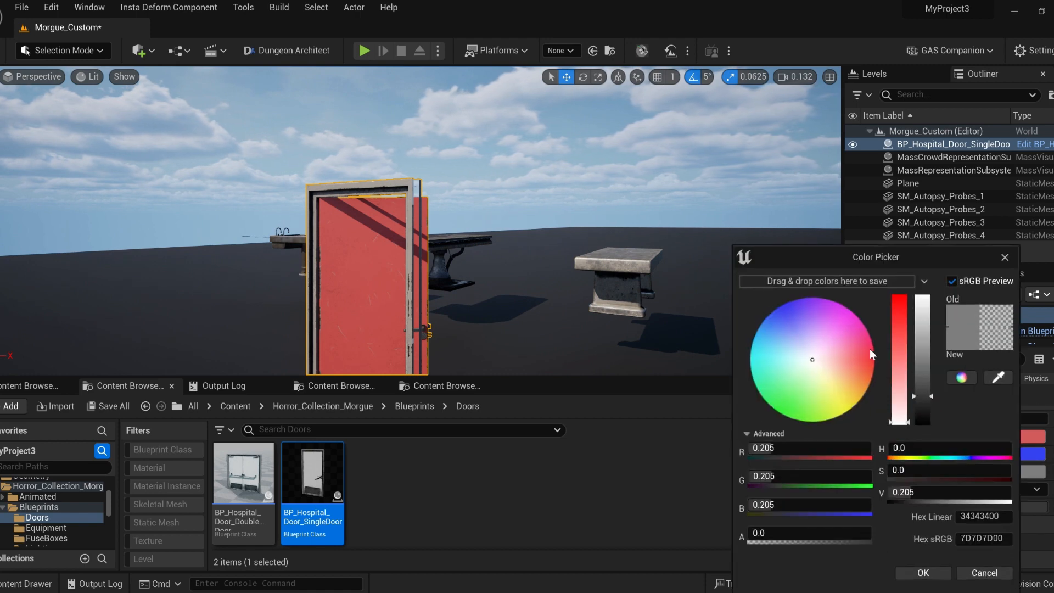
left_click(923, 573)
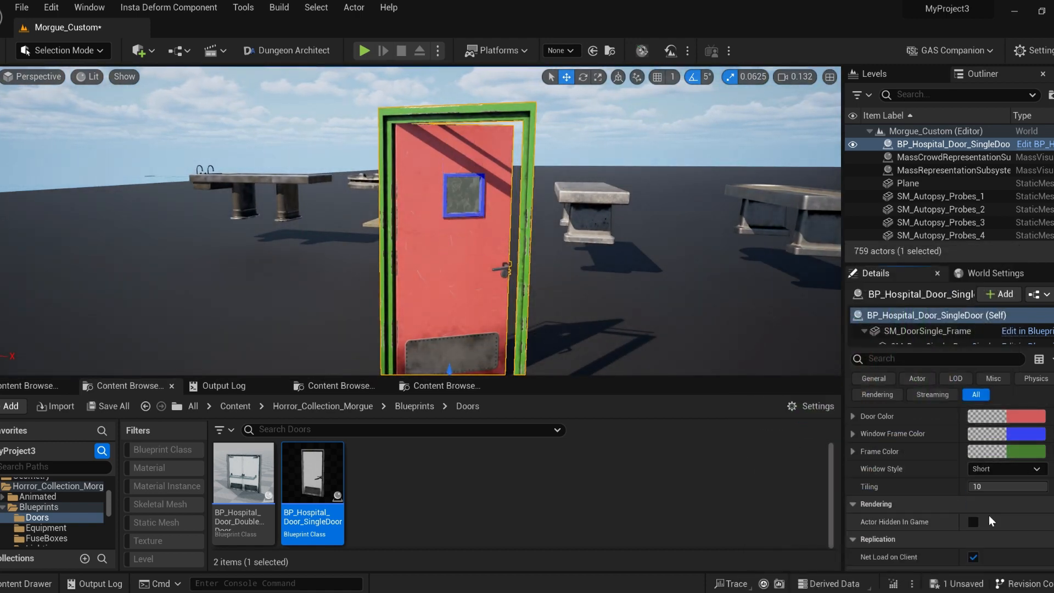
right_click_drag(477, 310, 463, 352)
Replace the single door in the level with BP_Hospital_Door_DoubleDoor and enable its Open option.
scroll(875, 474, "down", 8)
key("Delete")
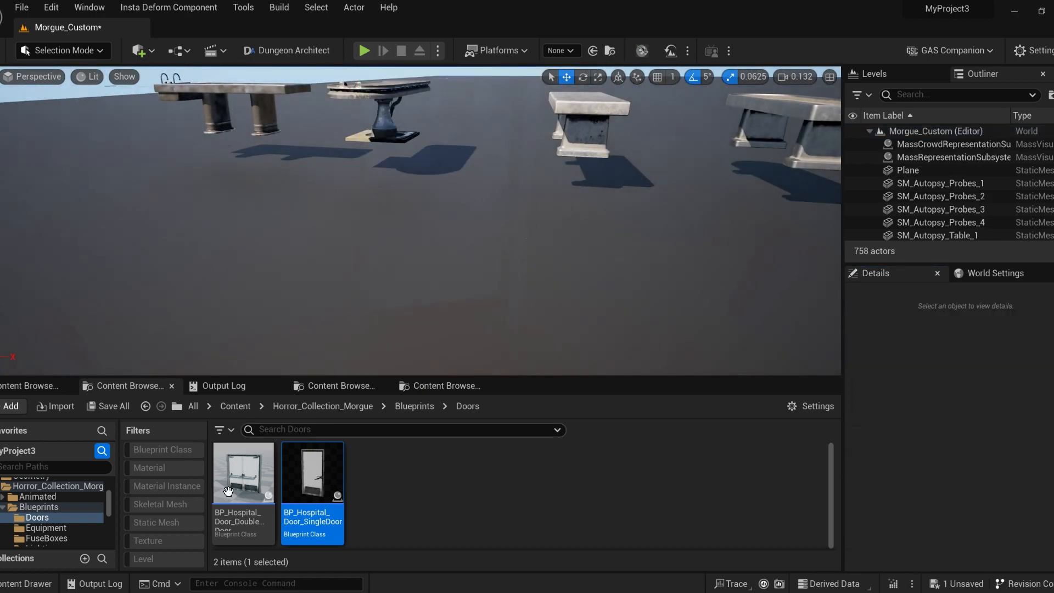
left_click_drag(243, 474, 437, 283)
scroll(888, 426, "up", 10)
left_click(974, 502)
right_click_drag(574, 289, 578, 245)
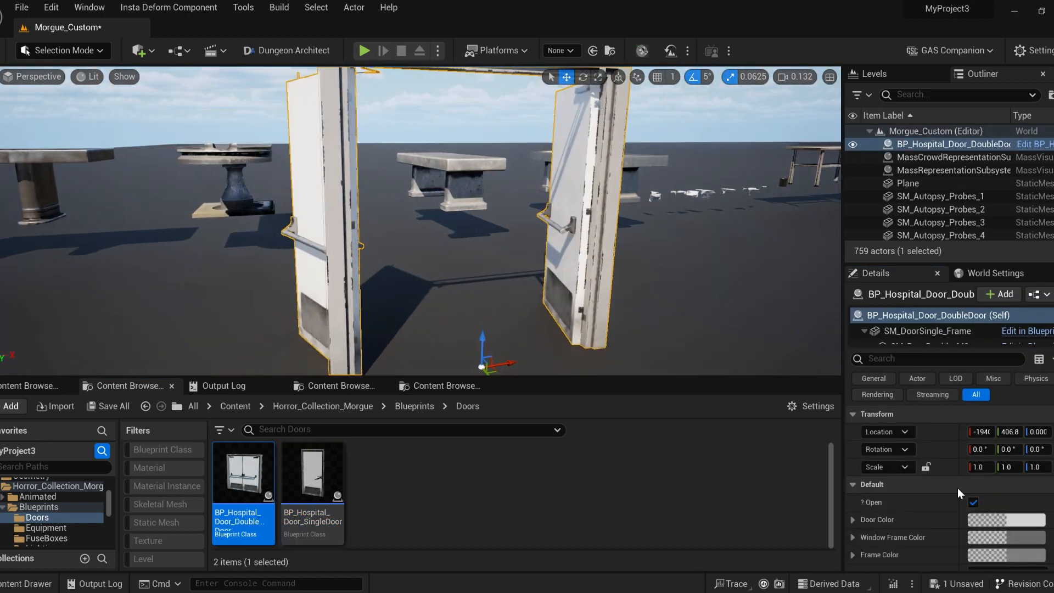
Adjust the double door's opening settings, then delete the door from the level.
scroll(958, 488, "down", 3)
left_click(994, 489)
left_click_drag(990, 509, 1046, 509)
right_click_drag(393, 335, 330, 332)
key("Delete")
Place BP_Drain_Pail_1 and BP_Drain_Pail_2 from the Equipment folder side by side in the level.
left_click(379, 487)
key("alt+Left")
double_click(324, 472)
left_click_drag(243, 473, 379, 278)
key("f")
scroll(379, 277, "down", 5)
left_click_drag(312, 473, 590, 307)
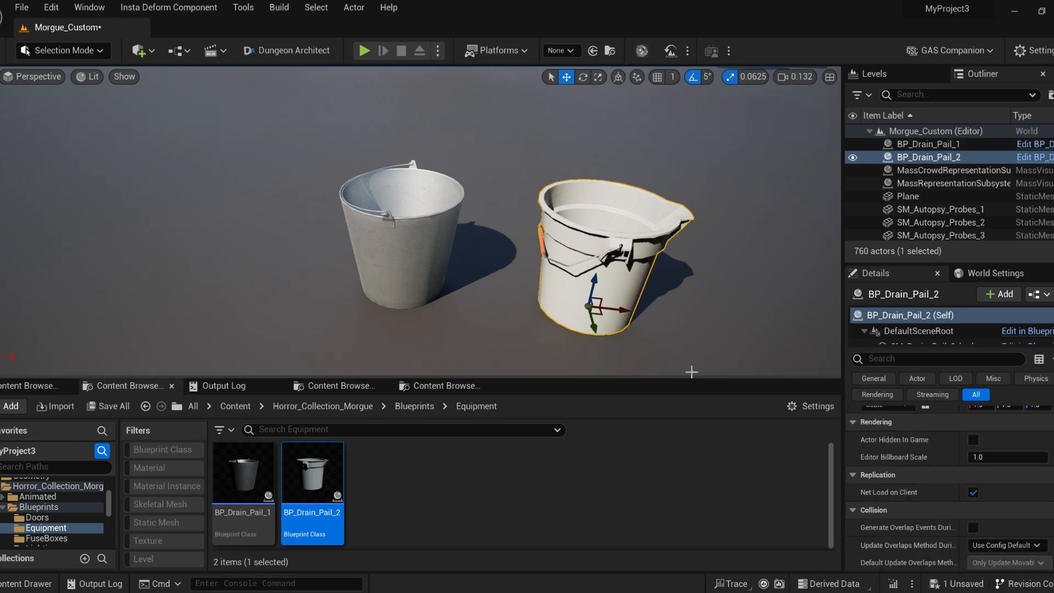
Select the SM_Drain_Pail_2_handle component of the second pail, then delete both drain pails from the level.
scroll(925, 324, "down", 2)
left_click(925, 324)
left_click(948, 337)
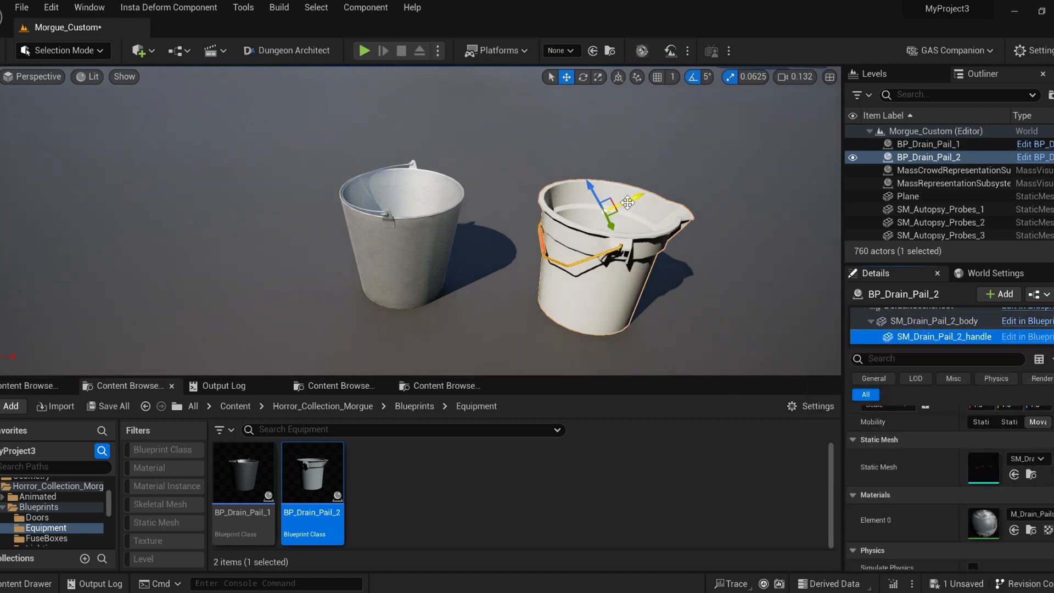
left_click(920, 146)
key("Delete")
left_click(920, 146)
key("Delete")
Place BP_Fuse_Box_1 from the FuseBoxes folder in the level and focus on it.
left_click(415, 407)
double_click(404, 470)
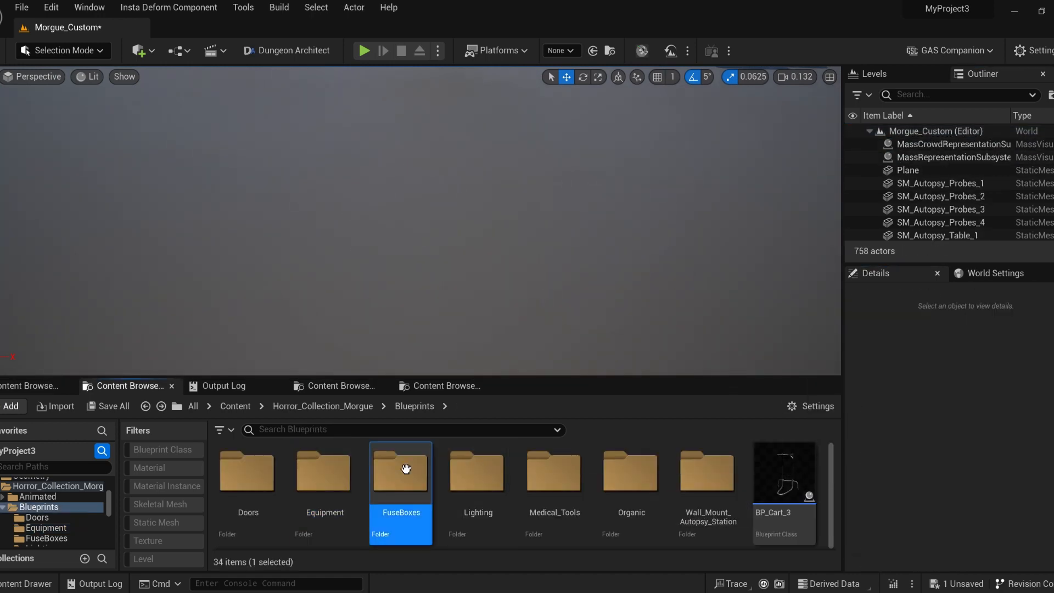
left_click_drag(244, 472, 433, 232)
key("f")
mouse_move(433, 232)
right_mouse_down()
mouse_move(417, 165)
mouse_move(439, 242)
mouse_move(429, 219)
right_mouse_up()
Open the BP_Fuse_Box_1 blueprint and inspect its Fuse_Box_1 and SM_Fuse_9 components.
double_click(243, 473)
scroll(331, 290, "down", 10)
left_click(169, 78)
left_click(58, 151)
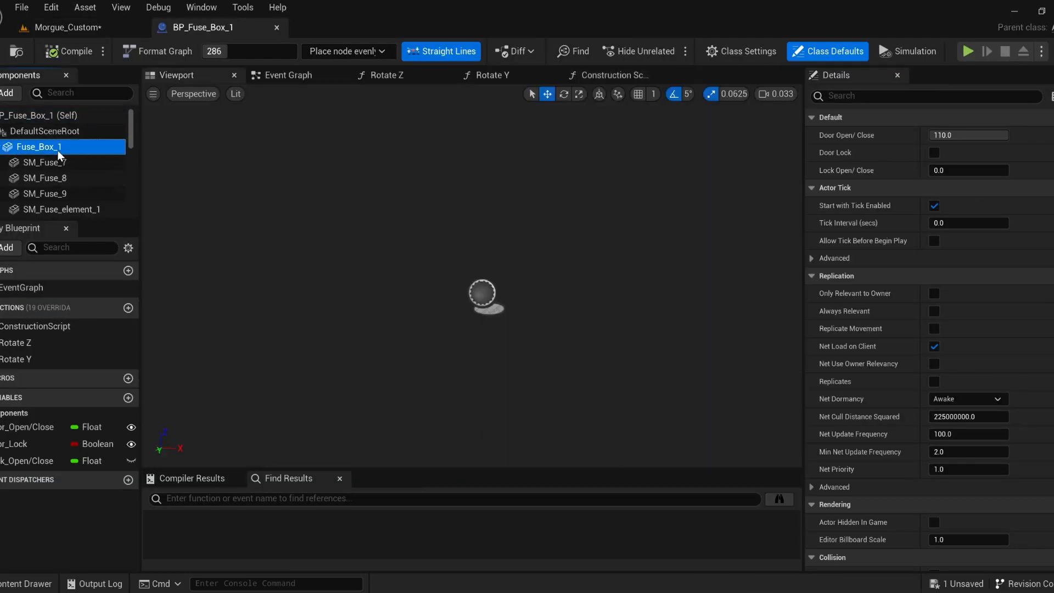
left_click(62, 195)
scroll(67, 204, "down", 5)
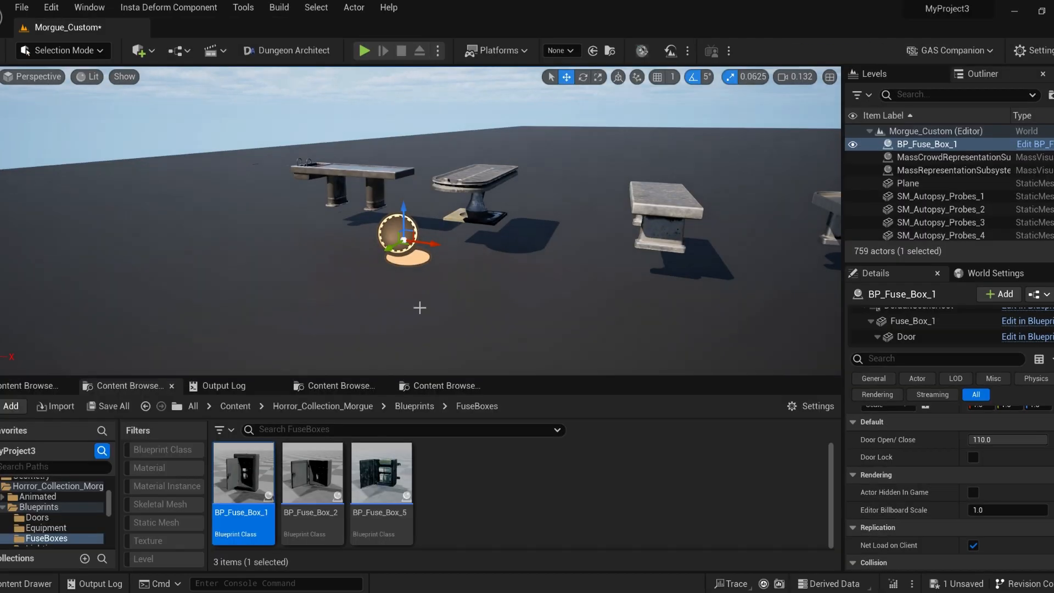
Replace the fuse box in the level with BP_Fuse_Box_2, then with BP_Fuse_Box_5, and view its interior up close.
key("Delete")
left_click_drag(313, 474, 456, 308)
key("Delete")
left_click_drag(382, 473, 431, 313)
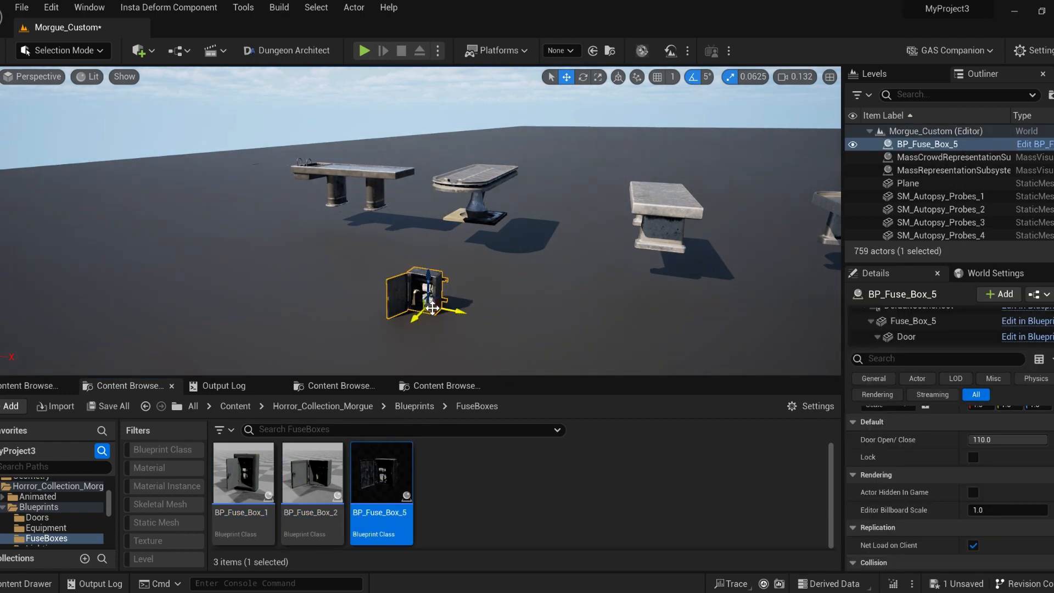
right_click_drag(431, 313, 431, 285)
scroll(892, 434, "up", 3)
mouse_move(549, 241)
right_mouse_down()
mouse_move(550, 225)
mouse_move(538, 225)
right_mouse_up()
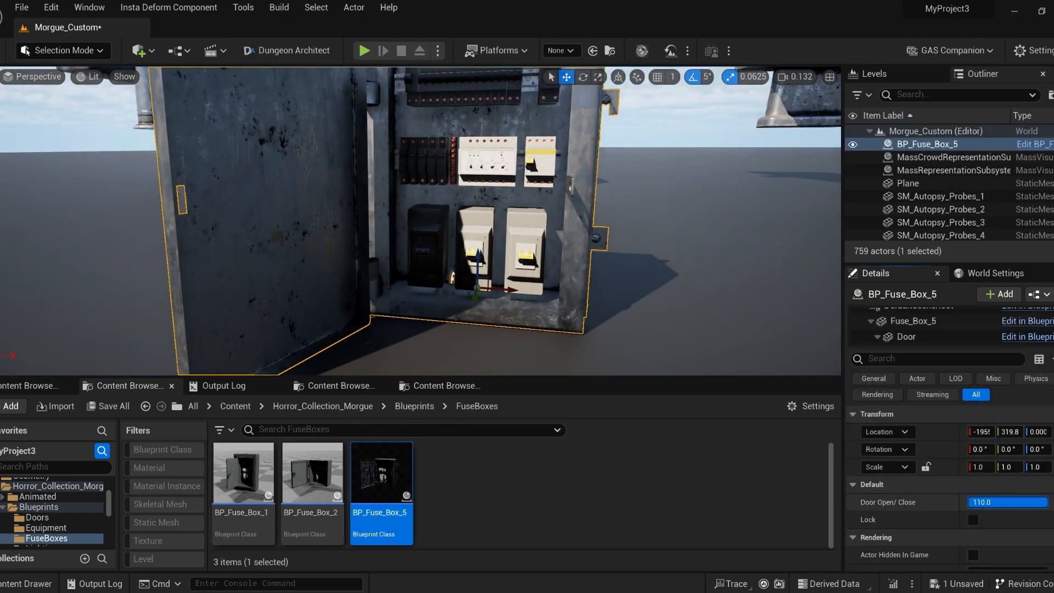
Adjust BP_Fuse_Box_5's Door Open/Close value and toggle its Lock option on and off.
left_click_drag(1004, 503, 969, 502)
right_click_drag(604, 231, 577, 220)
scroll(975, 480, "down", 2)
left_click(976, 480)
left_click(976, 480)
scroll(957, 493, "down", 3)
Replace the fuse box with a fresh BP_Fuse_Box_5, move it upward, and delete it again.
key("Delete")
left_click_drag(382, 473, 466, 250)
left_click_drag(434, 287, 462, 297)
left_click_drag(432, 251, 443, 154)
key("Delete")
right_click_drag(426, 183, 426, 204)
Place BP_Ceiling_System from the Lighting/Ceiling_System folder in the level and view it from below.
left_click(496, 515)
left_click(39, 547)
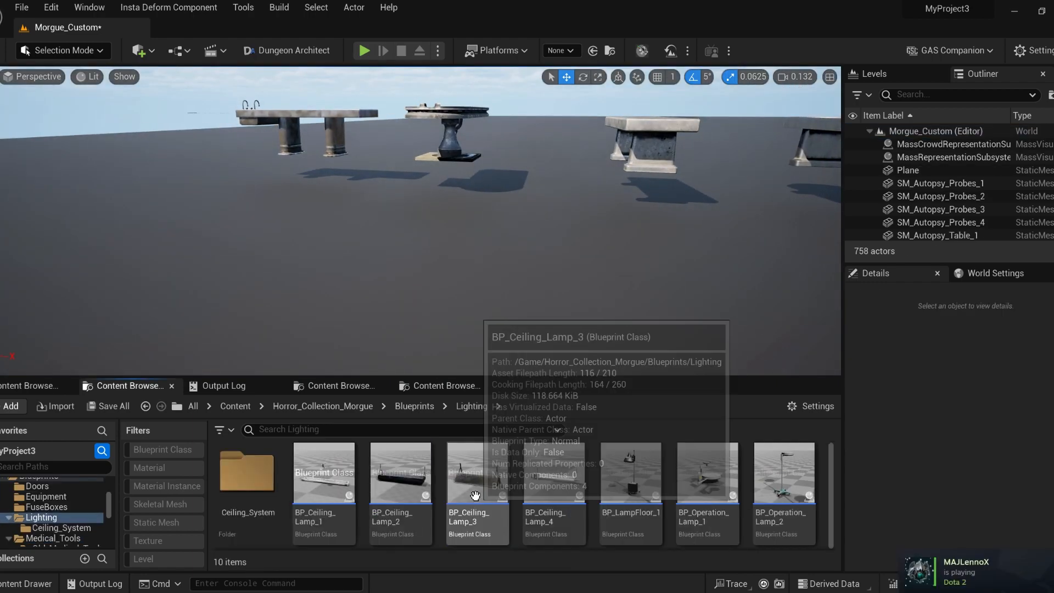
scroll(324, 483, "down", 1)
double_click(247, 462)
left_click_drag(243, 473, 446, 292)
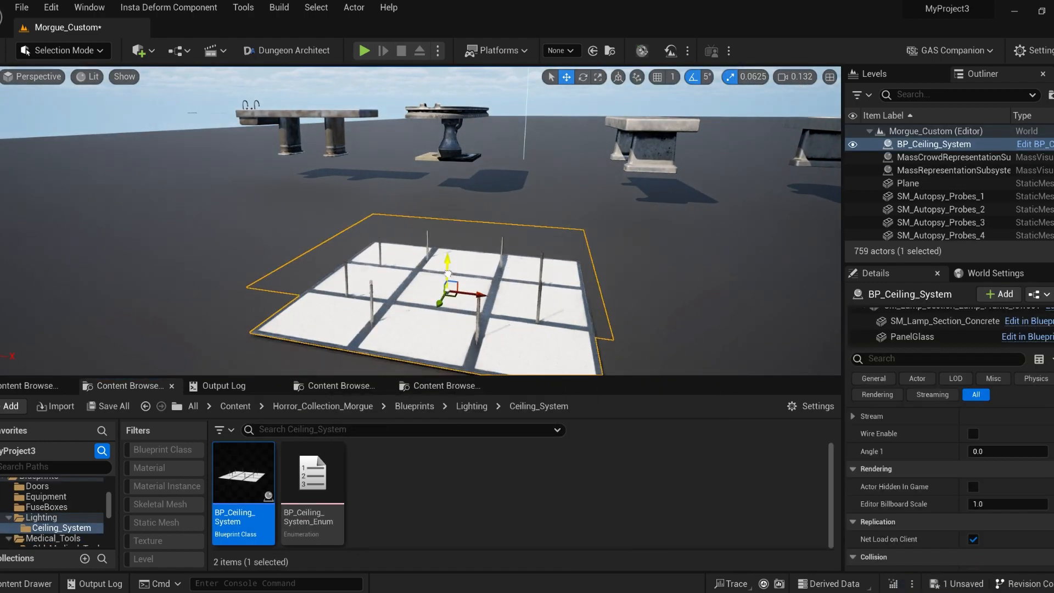
right_click_drag(446, 292, 819, 325)
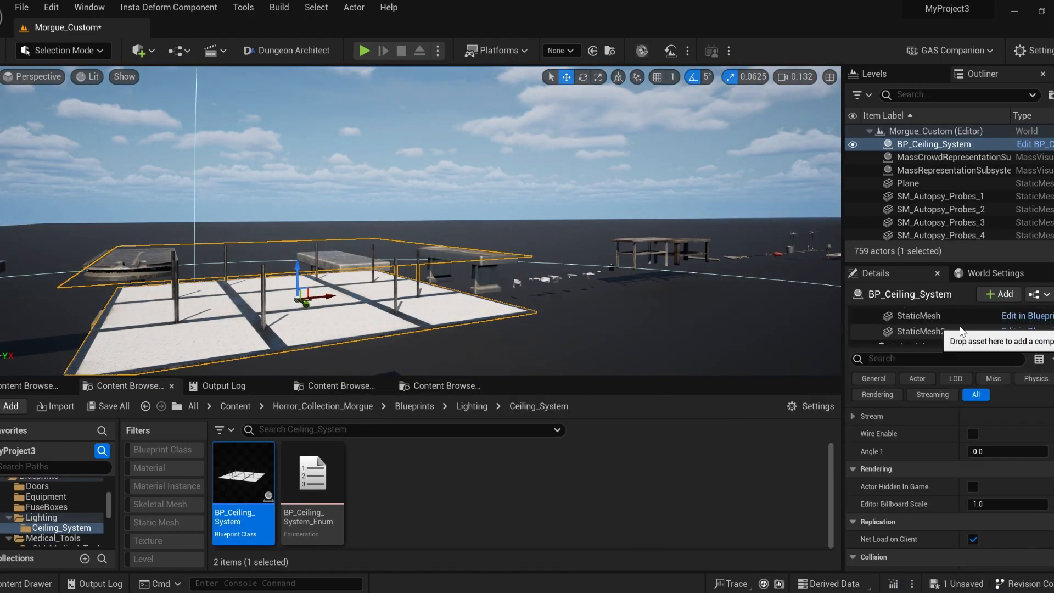
scroll(955, 330, "down", 5)
right_click_drag(686, 285, 593, 181)
scroll(997, 512, "up", 3)
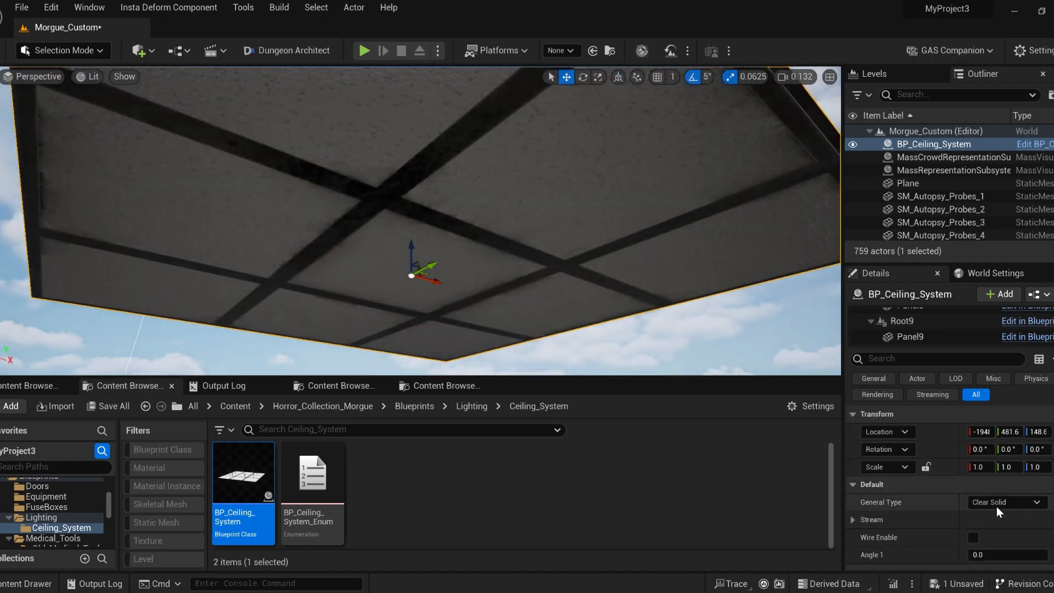
Set the ceiling system's General Type to Clear With Lamp, then to Damaged Solid with Angle 1 at 47.
left_click(996, 428)
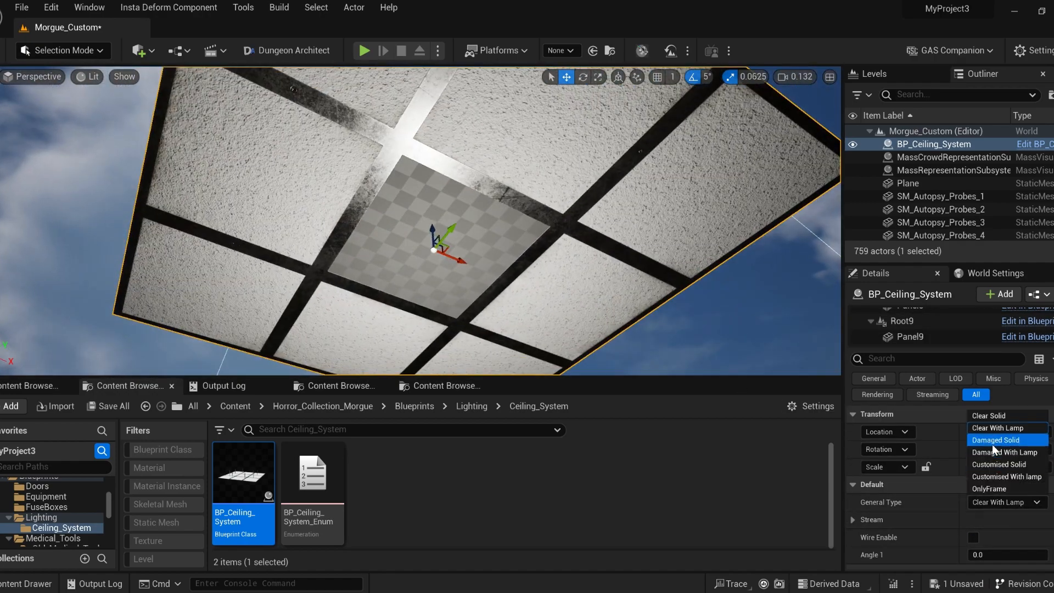
left_click(994, 441)
right_click_drag(758, 308, 850, 364)
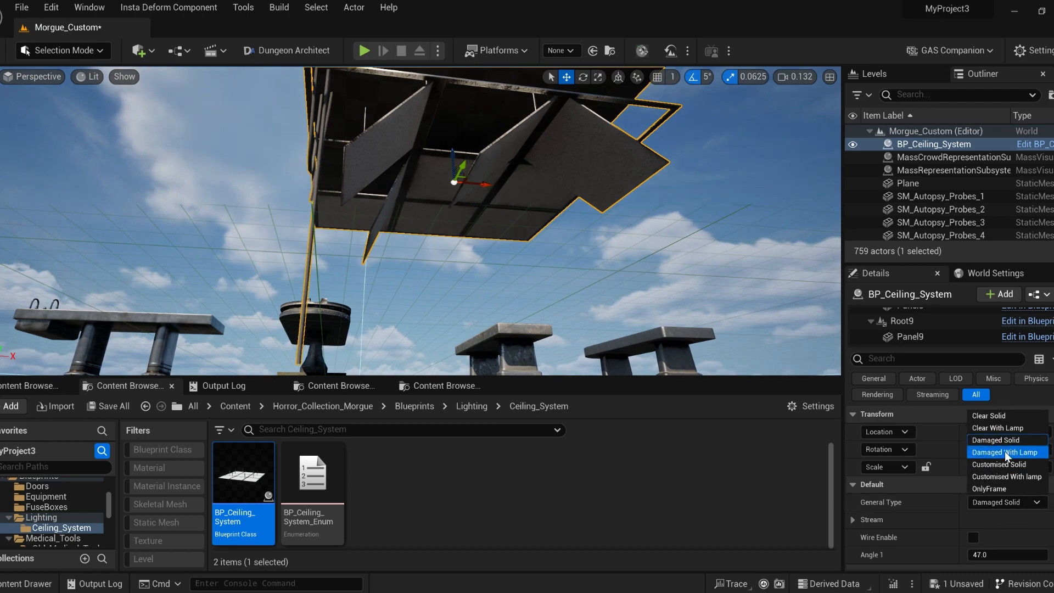
Cycle the ceiling system's General Type through Damaged With Lamp, Customised Solid, Customised With lamp, OnlyFrame and Clear Solid.
left_click(1005, 452)
left_click(1005, 466)
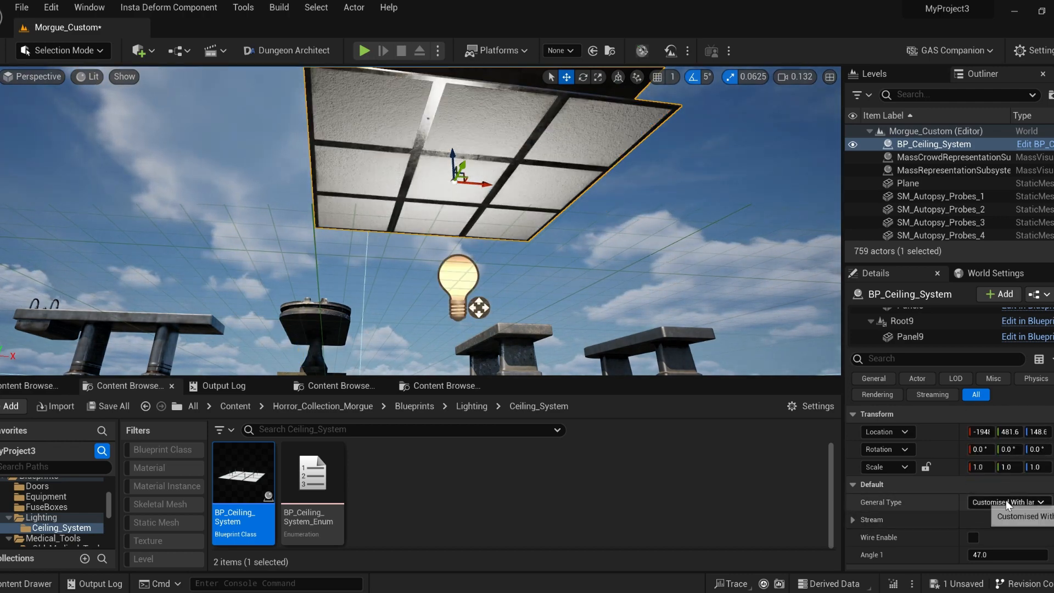
right_click_drag(769, 308, 752, 363)
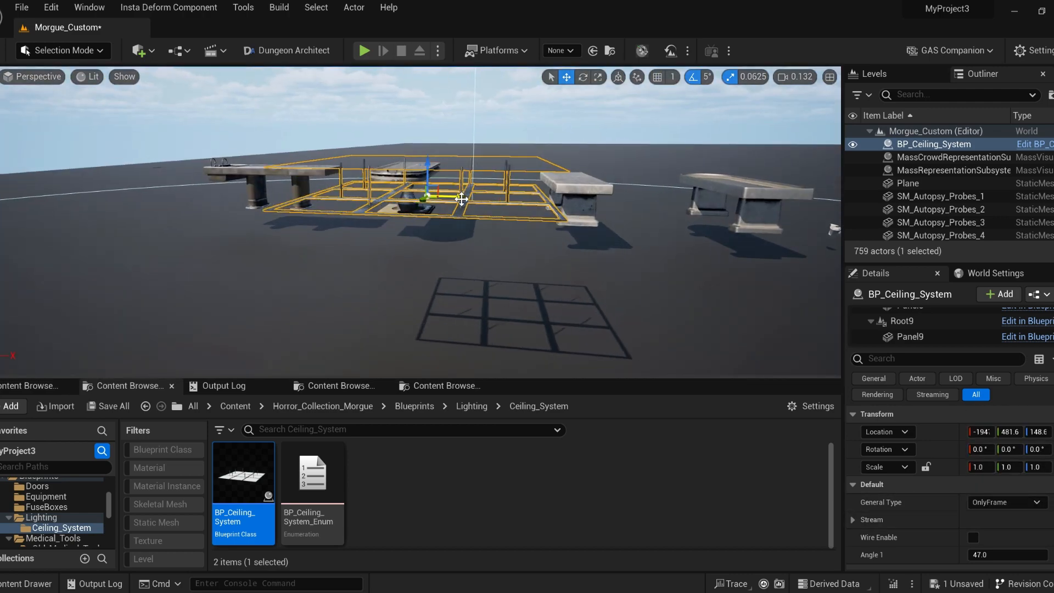
scroll(975, 460, "down", 2)
right_click_drag(769, 308, 771, 225)
scroll(978, 493, "down", 1)
right_click_drag(620, 308, 622, 318)
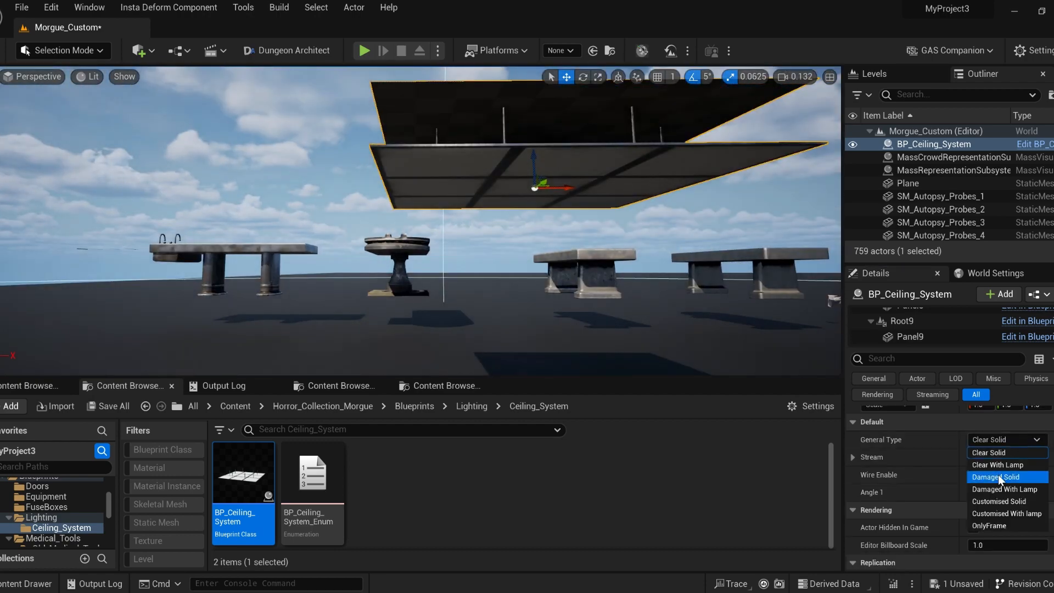
Set the ceiling system's General Type to Damaged Solid and toggle Wire Enable, then remove it from the level.
left_click(989, 493)
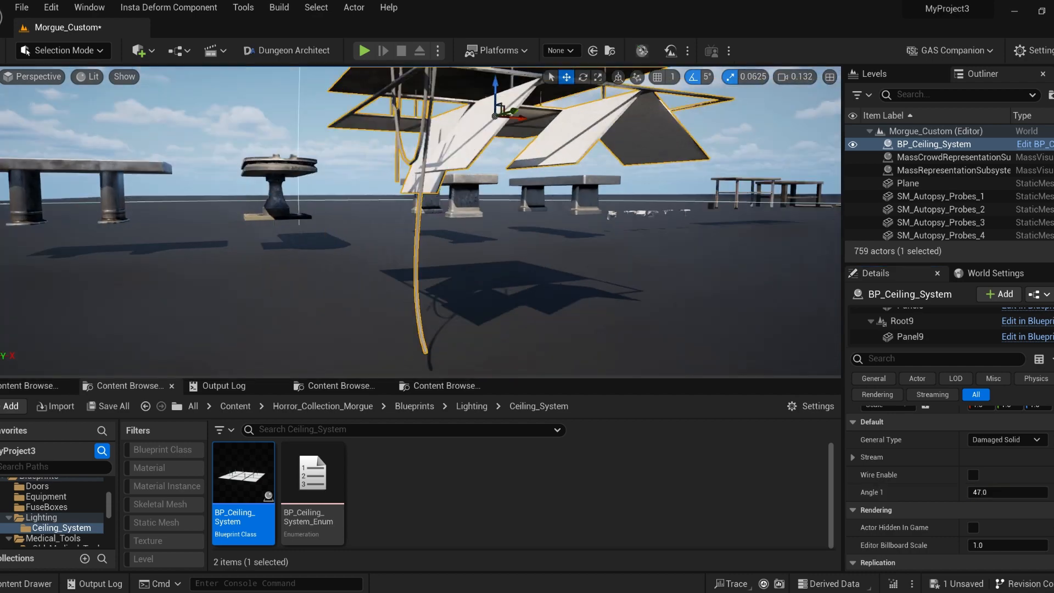
right_click_drag(620, 263, 665, 261)
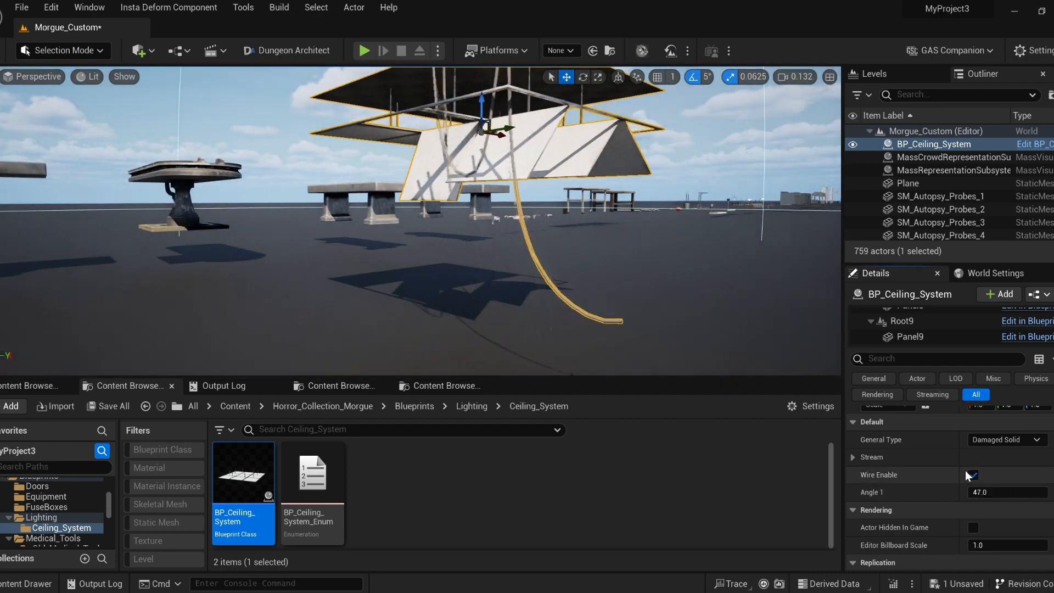
left_click(968, 475)
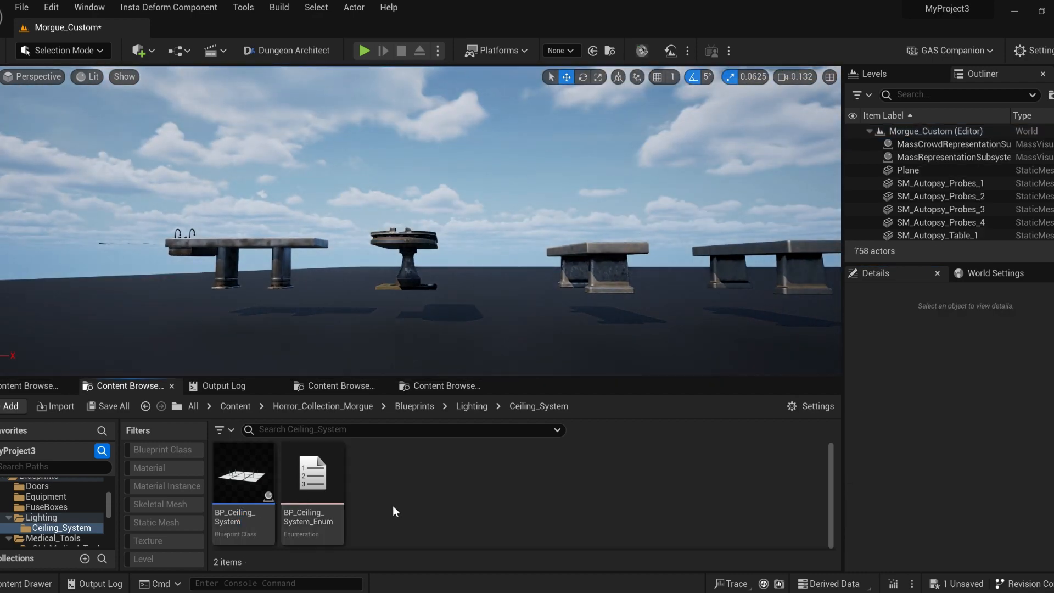
Place BP_Ceiling_Lamp_1 from the Lighting folder in the level and view it up close.
left_click_drag(324, 478, 388, 311)
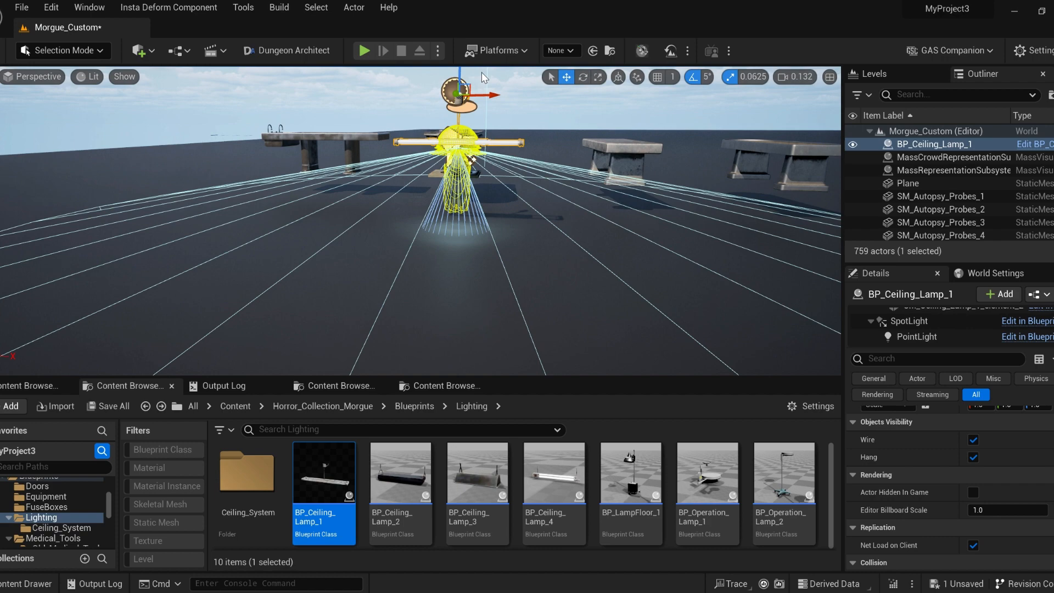
right_click_drag(483, 78, 451, 165)
scroll(974, 508, "up", 2)
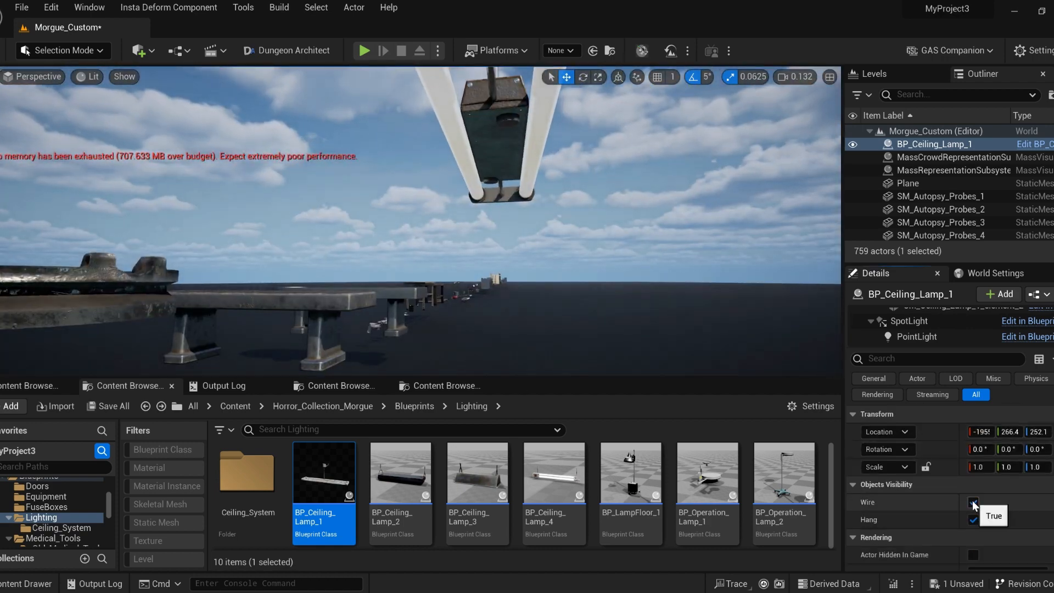
Toggle the ceiling lamp's Wire and Hang options, then delete the lamp from the level.
left_click(974, 503)
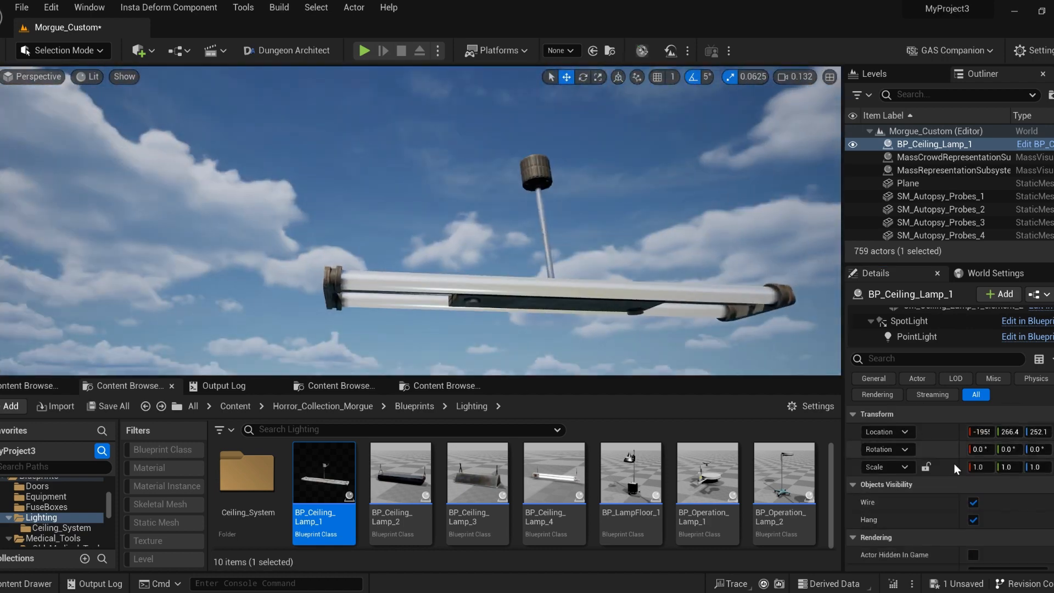
left_click(974, 520)
left_click(483, 165)
key("Delete")
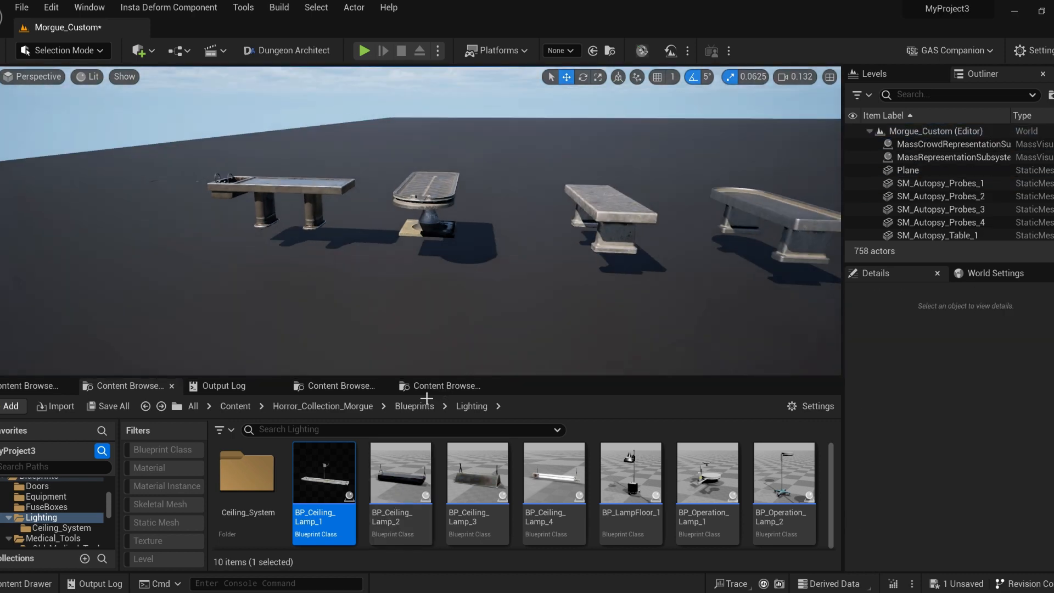
Place BP_Ceiling_Lamp_2 in the level, then replace it with BP_Table_Lamp_1.
left_click_drag(401, 472, 438, 201)
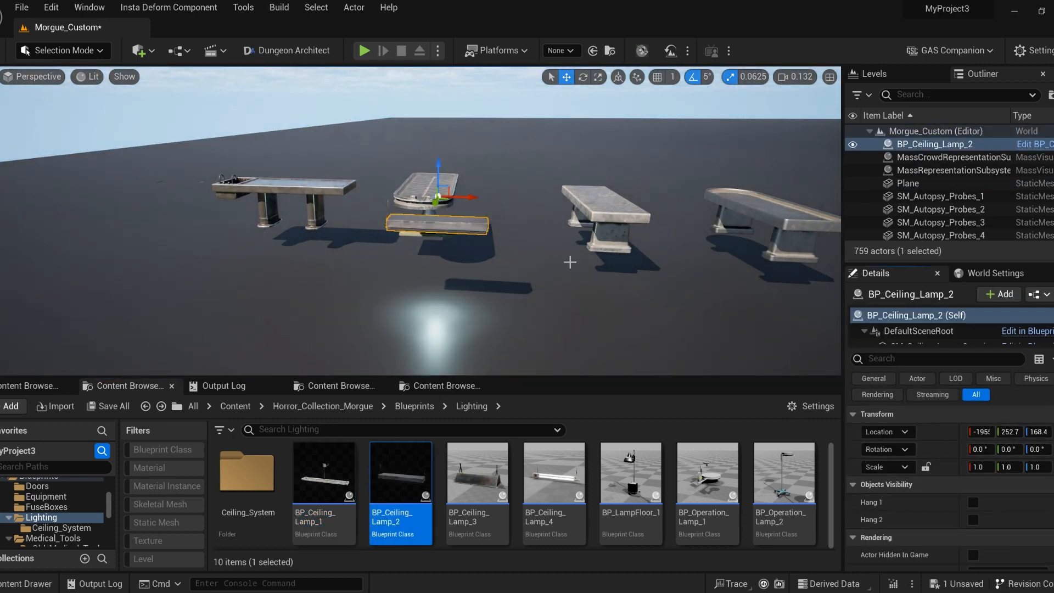
key("Delete")
scroll(556, 497, "down", 2)
left_click_drag(313, 478, 426, 274)
key("f")
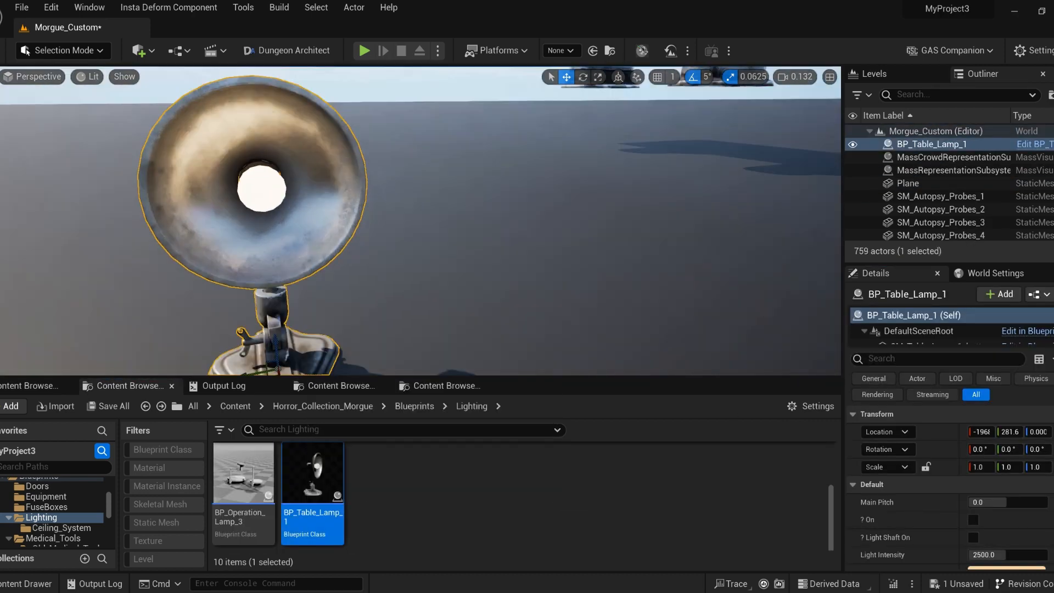
Set the table lamp's Main Pitch to about 1.87 and toggle its On option on and off.
left_click_drag(989, 502, 1011, 502)
left_click(973, 519)
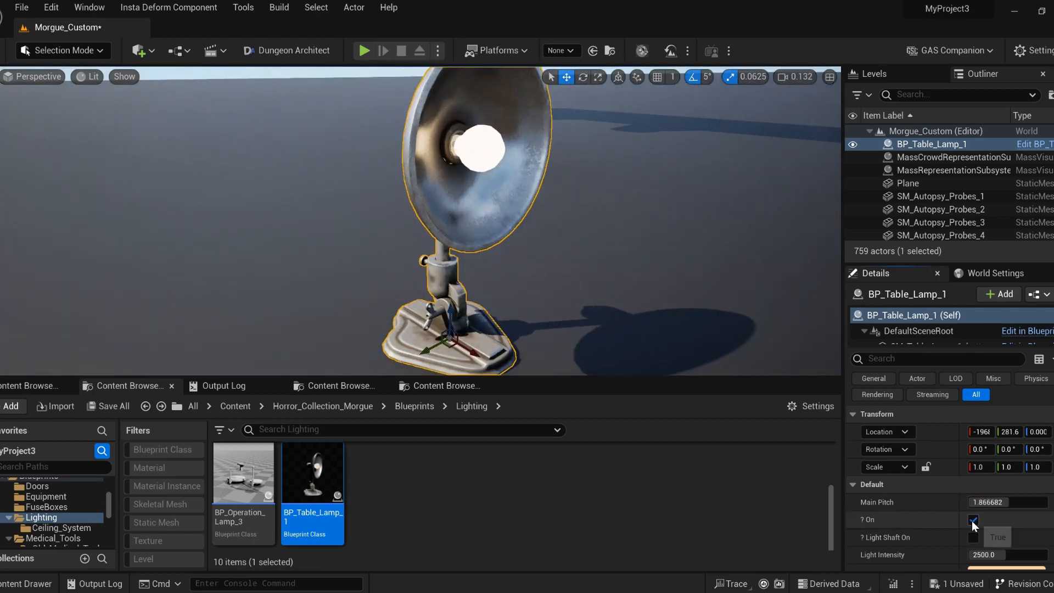
left_click(973, 520)
Set the table lamp's Light Intensity to 5000.
scroll(626, 322, "down", 3)
scroll(986, 513, "down", 2)
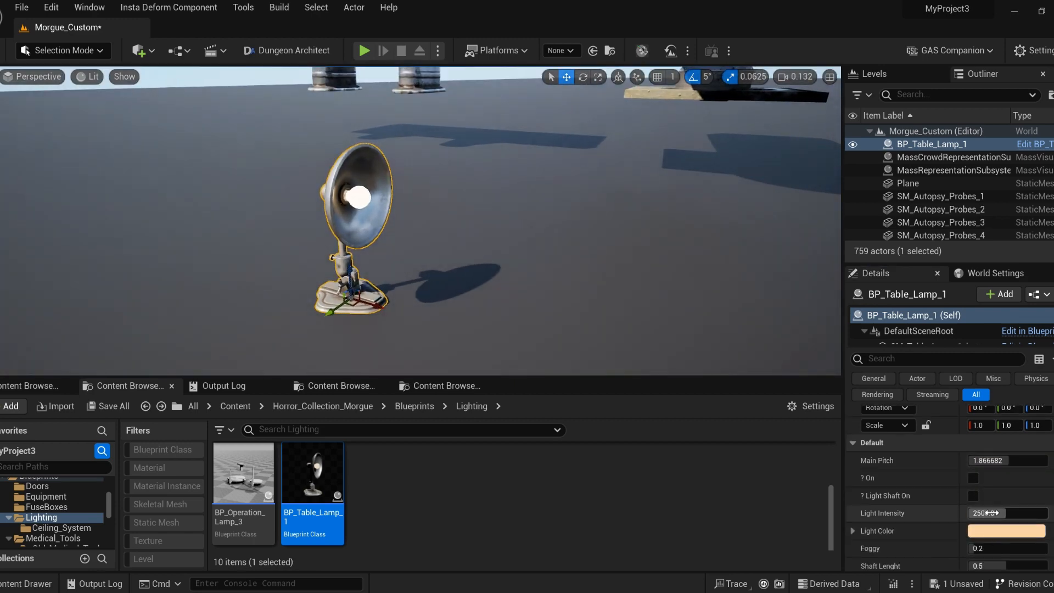
type("5000")
key("Return")
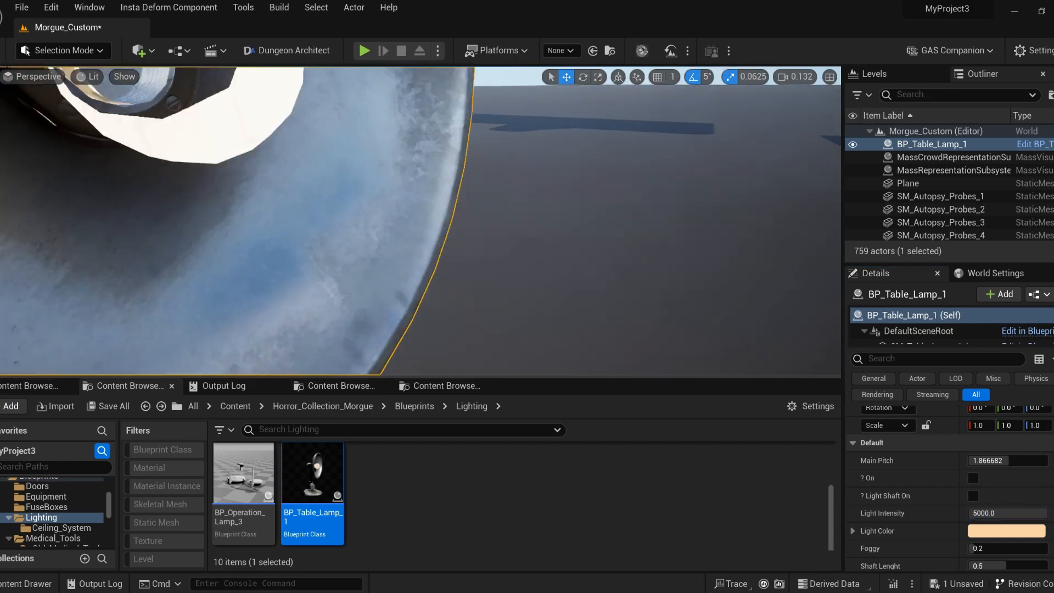
Find and select Ultra_Dynamic_Sky, filter its details by "inten", and undo the last intensity change.
type("dyn")
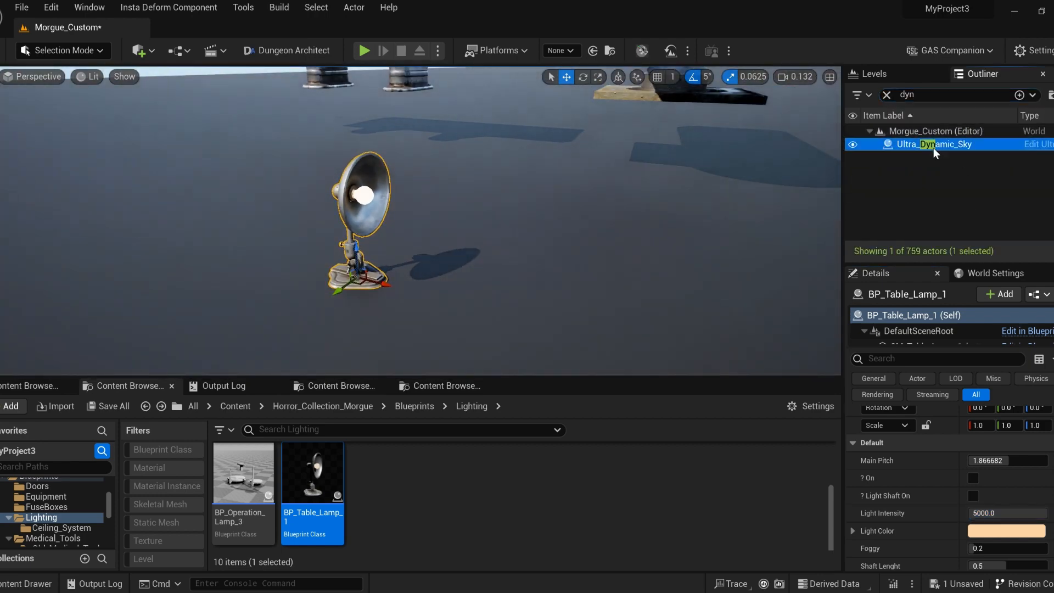
key("Return")
left_click(926, 360)
type("inten")
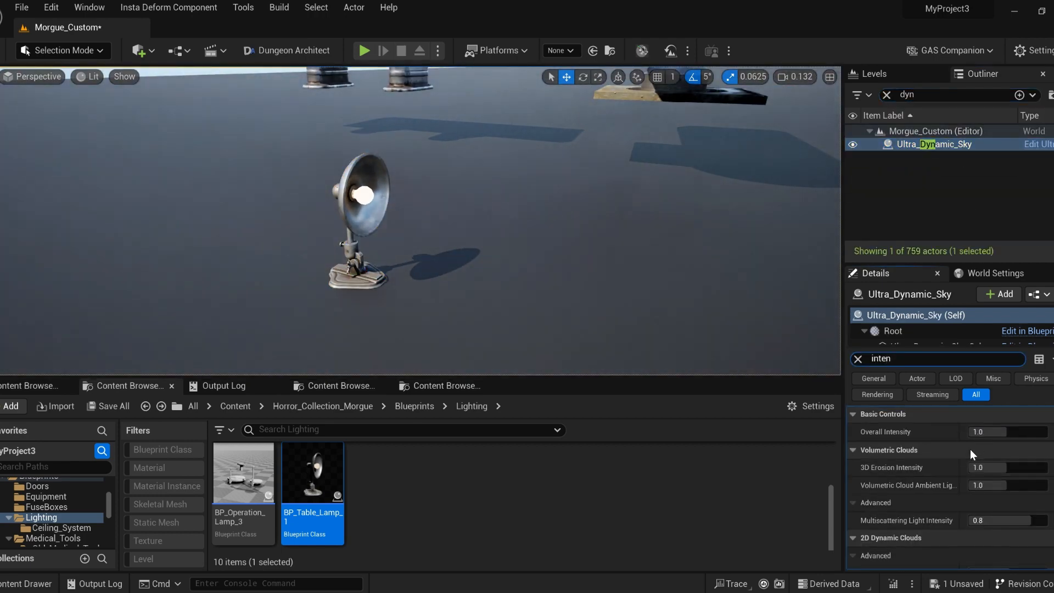
key("ctrl+z")
right_click_drag(502, 259, 525, 242)
Clear the details filter and set the sky's Time Of Day to about 2003.
left_click(858, 359)
left_click_drag(1028, 525, 1049, 524)
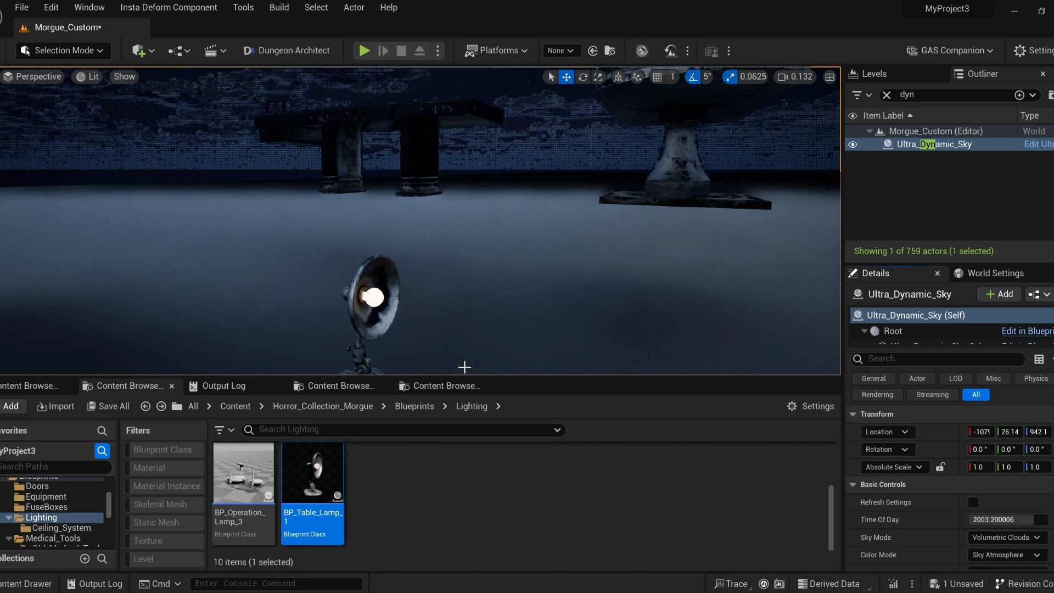
right_click_drag(399, 228, 379, 275)
Select the table lamp and set its Light Intensity to 100.
left_click(400, 228)
key("f")
left_click(1006, 554)
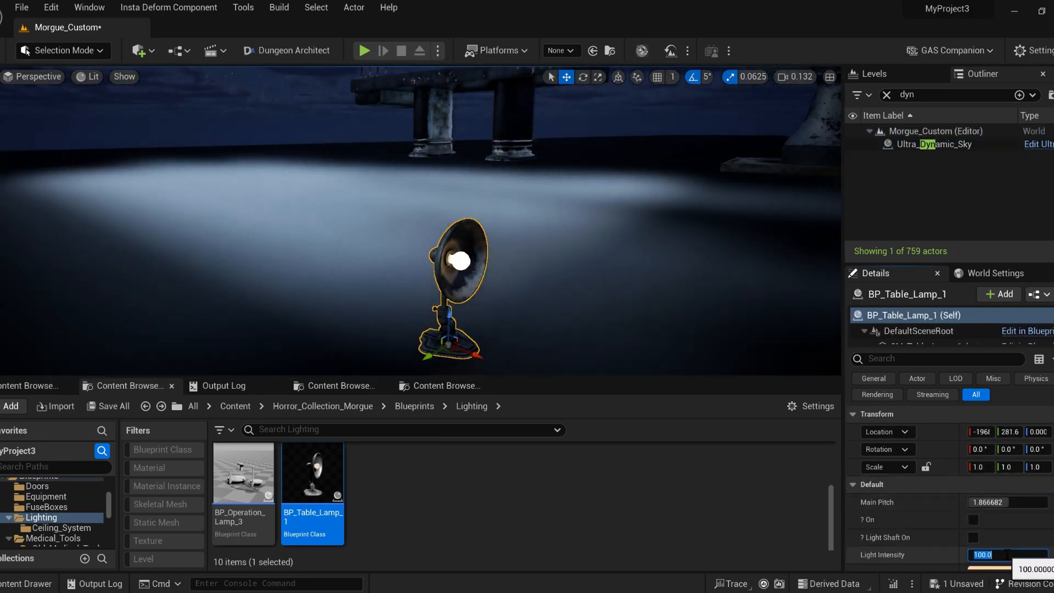
Undo the recent changes to the table lamp's Light Intensity and the sky's Time Of Day.
key("ctrl+z")
key("ctrl+z")
key("ctrl+z")
key("ctrl+z")
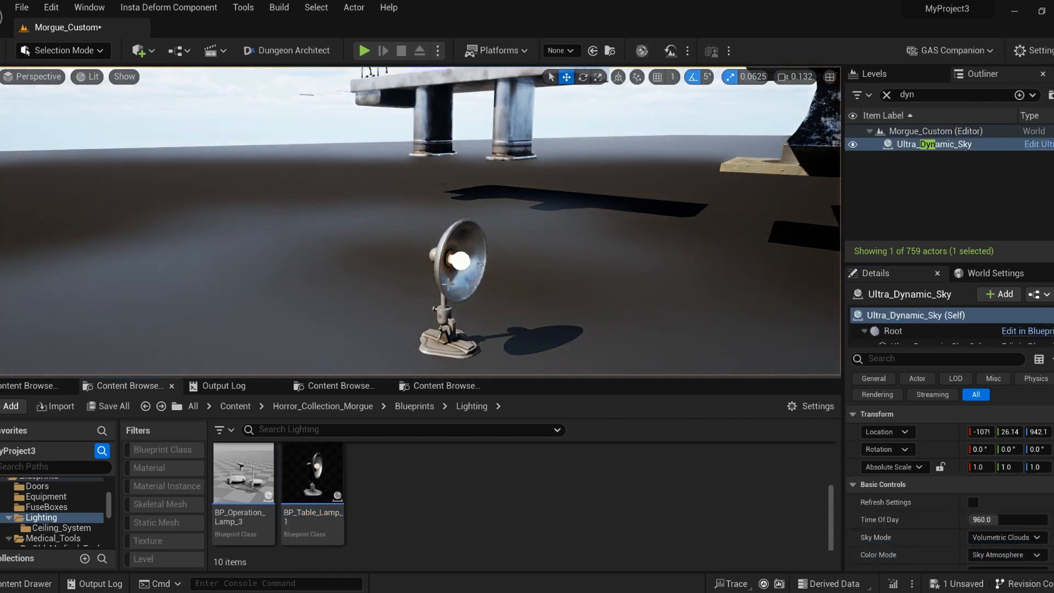
Set the table lamp's Light Color to light green, Foggy to 2.0 and Shaft Lenght to 1.0.
left_click(460, 275)
scroll(905, 484, "down", 2)
left_click(995, 490)
left_click(769, 402)
left_click(905, 572)
scroll(955, 507, "down", 1)
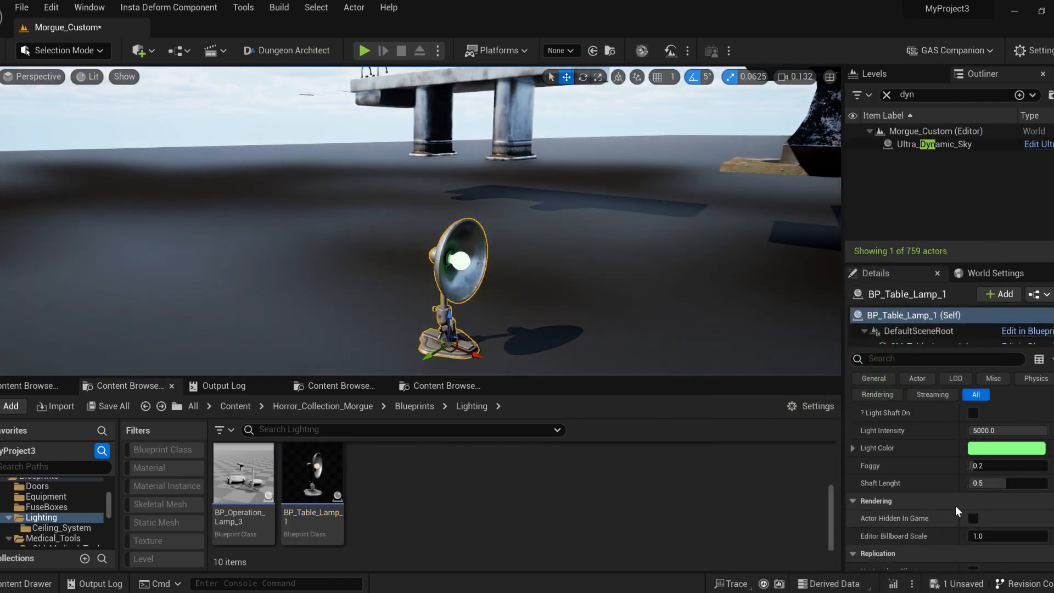
scroll(936, 507, "up", 3)
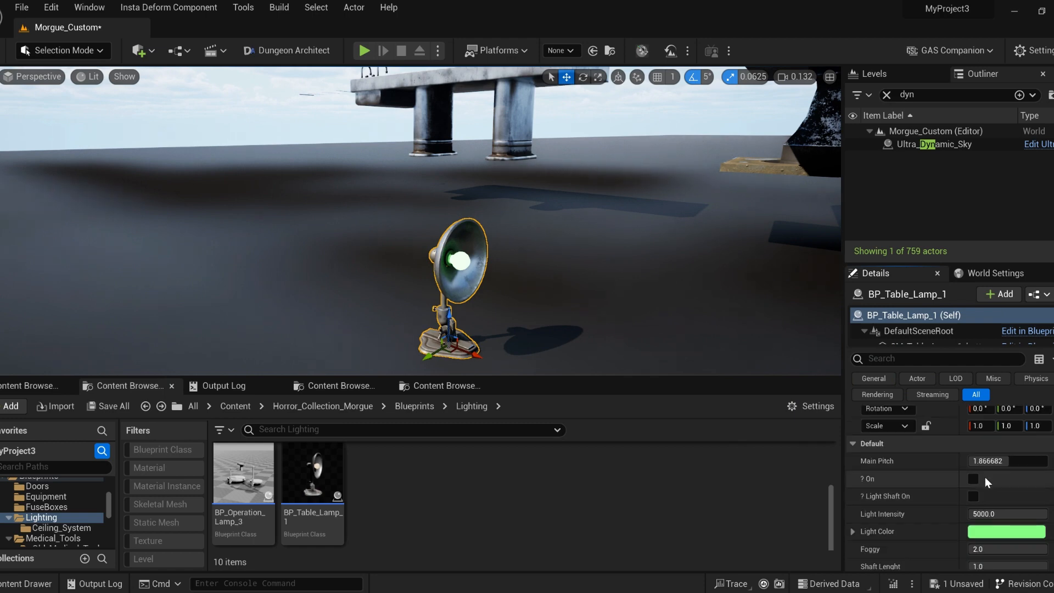
Turn on the table lamp and its light shaft, keeping Foggy at 2.0.
left_click(974, 480)
left_click(974, 496)
right_click_drag(513, 348, 582, 349)
scroll(967, 513, "down", 2)
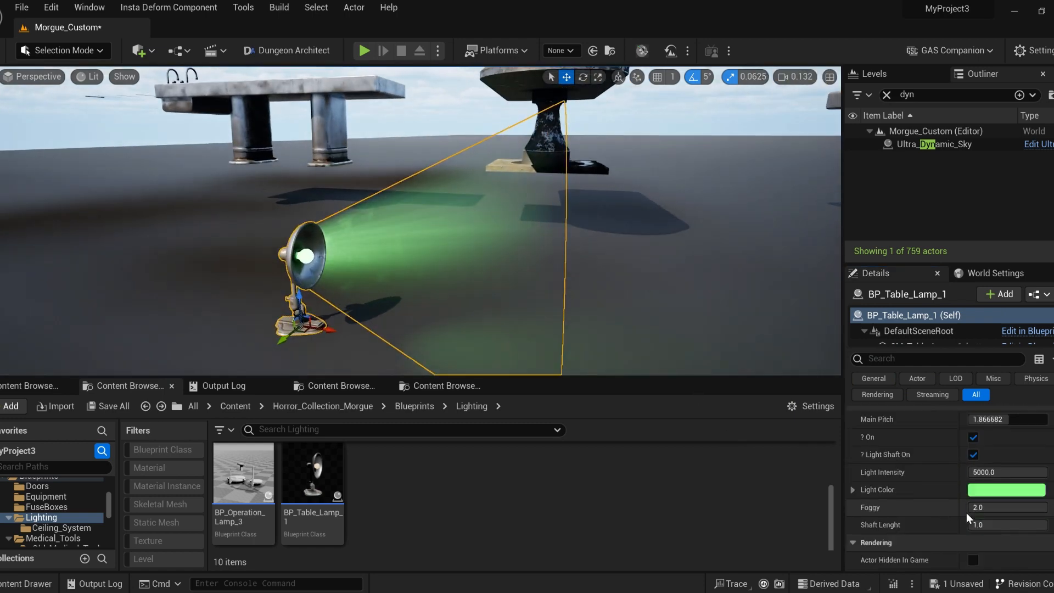
left_click_drag(1031, 503, 1031, 503)
key("Return")
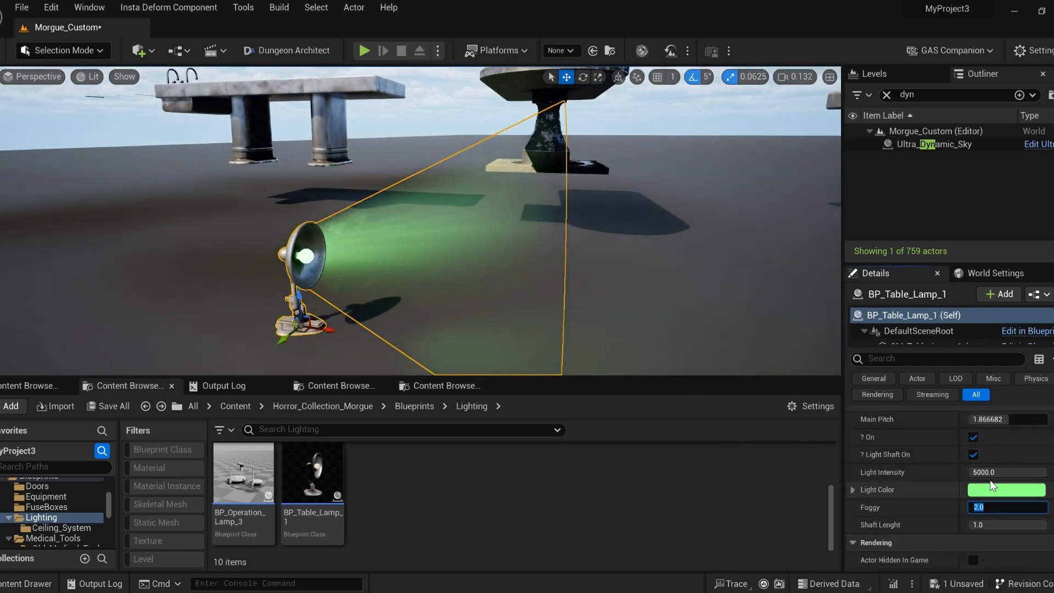
Set the table lamp's Light Intensity to 100.
left_click(999, 471)
type("100")
key("Return")
key("Return")
right_click_drag(492, 318, 492, 338)
Place BP_Operation_Lamp_3 in the level and raise it above the floor.
left_click_drag(247, 495, 357, 283)
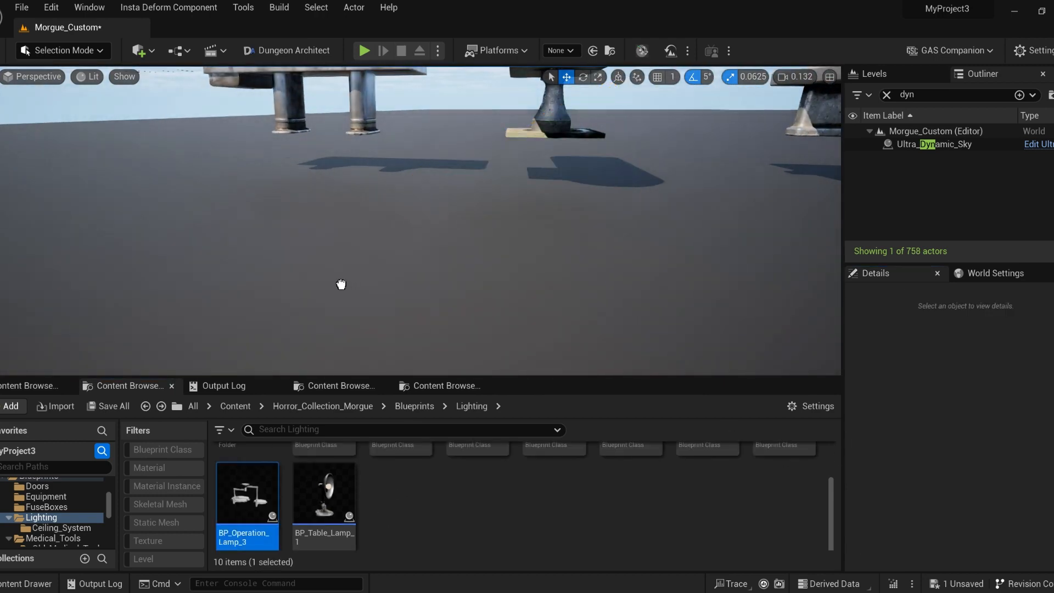
right_click_drag(379, 280, 387, 258)
left_click_drag(389, 211, 389, 120)
right_click_drag(389, 121, 392, 118)
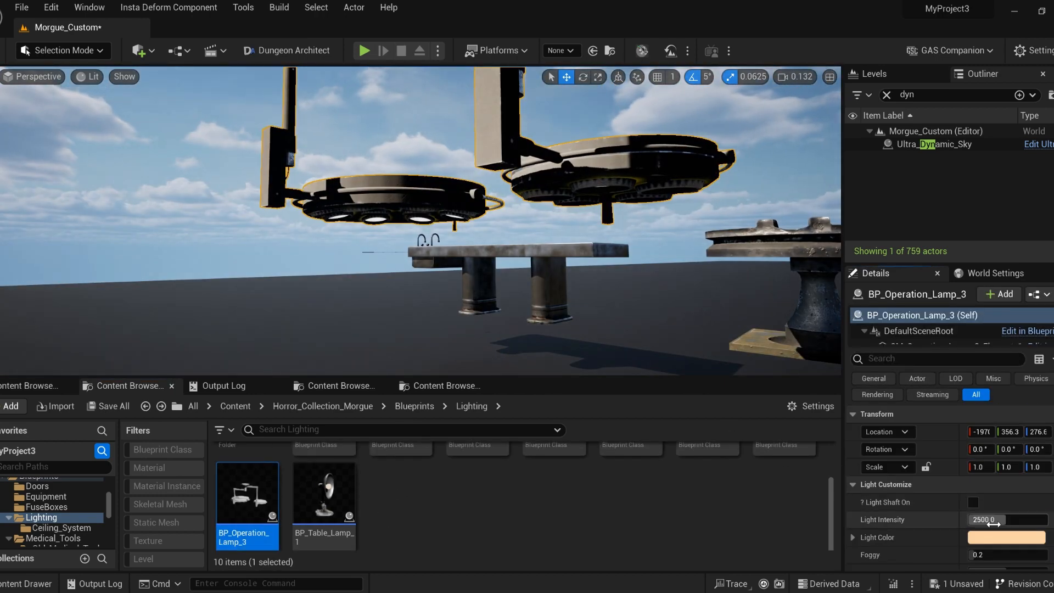
Enable the operation lamp's light shaft with Light Intensity 5000, Foggy 2.0, Shaft Lenght 1.0 and an orange Light Color.
scroll(1006, 539, "down", 4)
left_click(1004, 456)
left_click(970, 571)
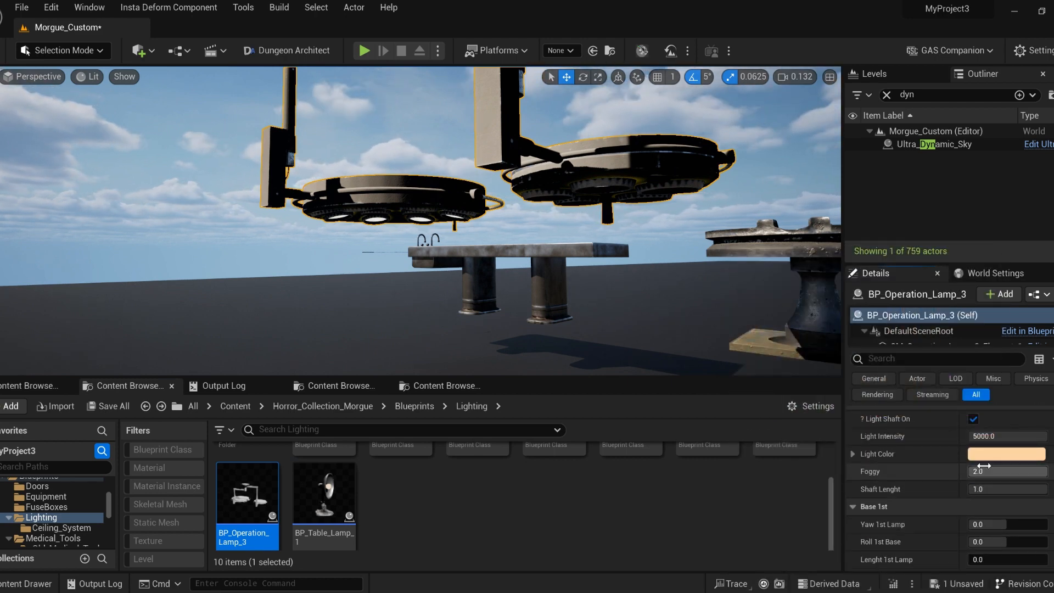
left_click(1007, 453)
left_click(800, 338)
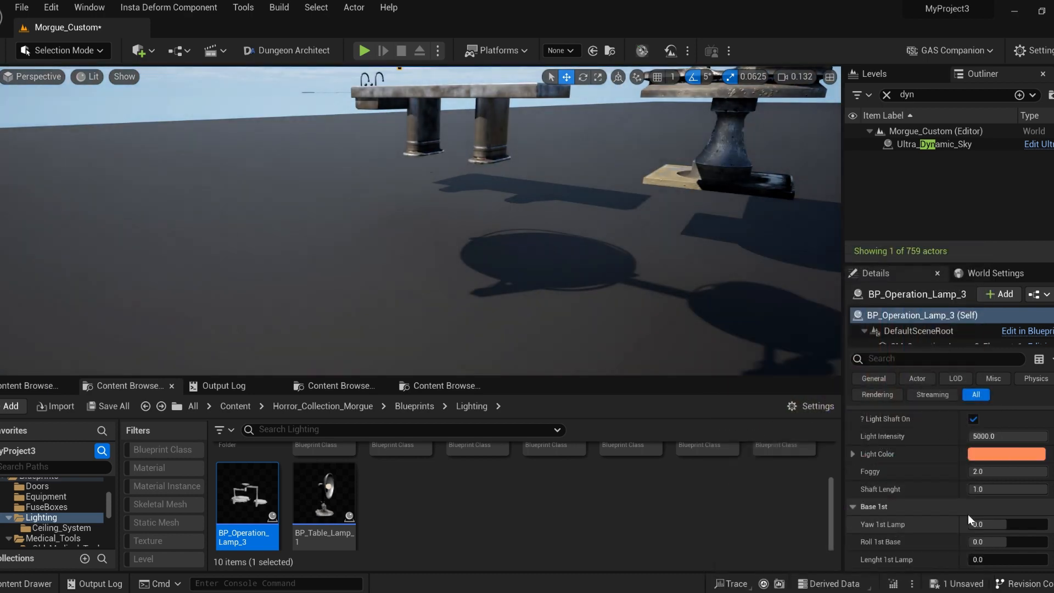
Rotate the operation lamp's first arm by trying Yaw 1st Lamp at 180, finishing at 30.
scroll(968, 515, "down", 3)
left_click(999, 463)
type("180")
key("Return")
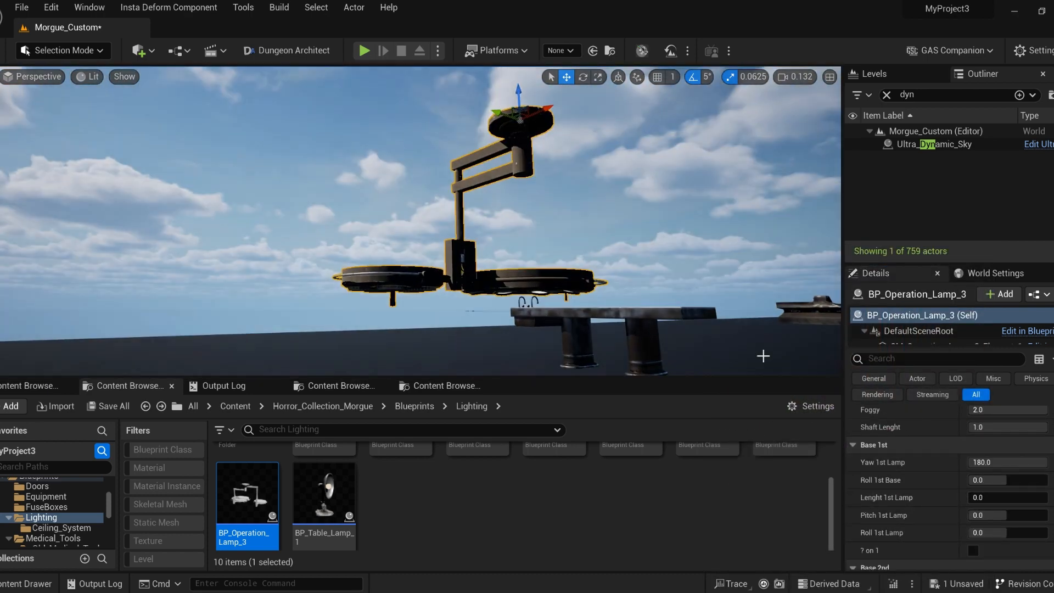
left_click_drag(1005, 463, 969, 462)
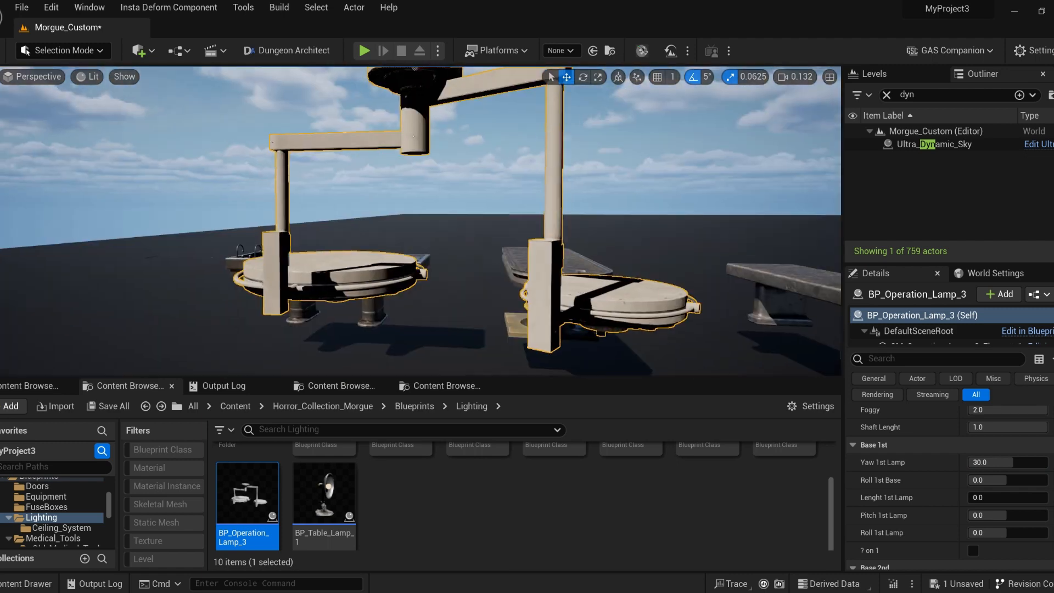
Set the operation lamp's Roll 1st Base to 20 and try a Lenght 1st Lamp of 5.
left_click(988, 480)
type("20")
key("Return")
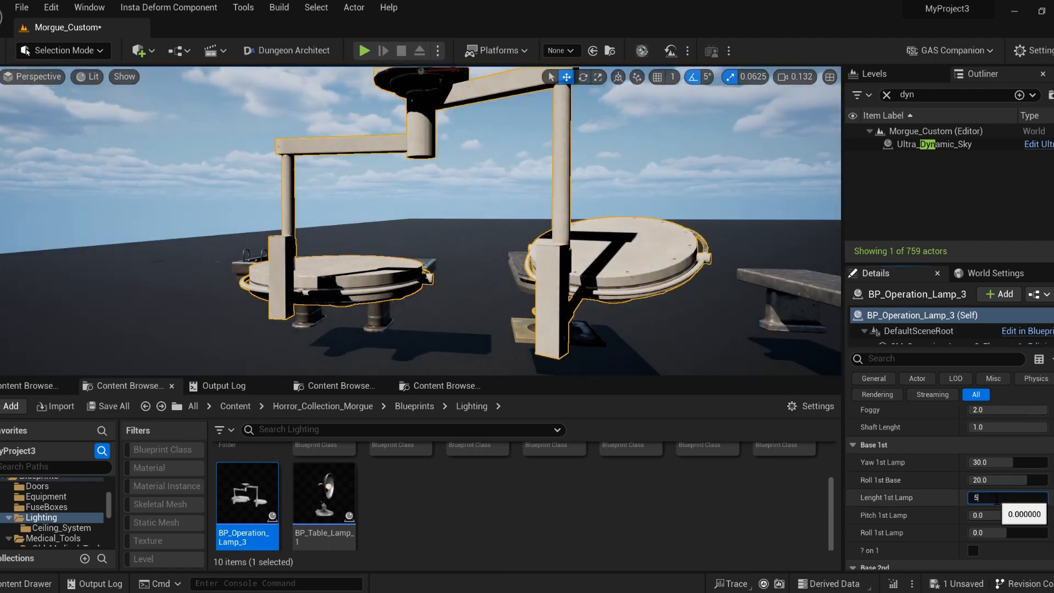
left_click(997, 497)
type("5")
key("Return")
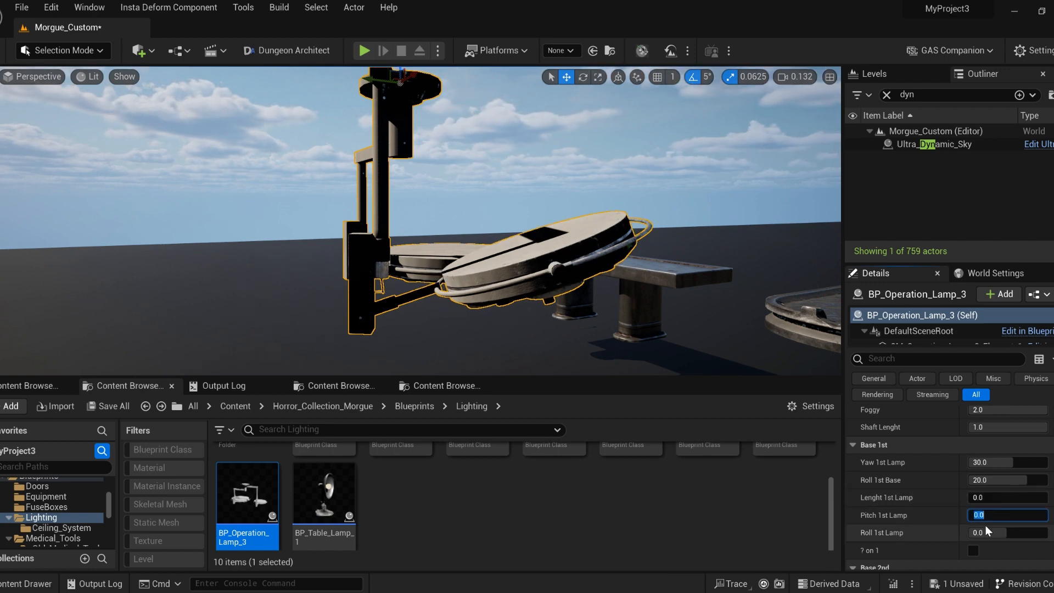
Set Pitch 1st Lamp to 40 and Roll 1st Lamp to 20, and switch on the first lamp.
type("40")
key("Return")
left_click(987, 529)
type("20")
key("Return")
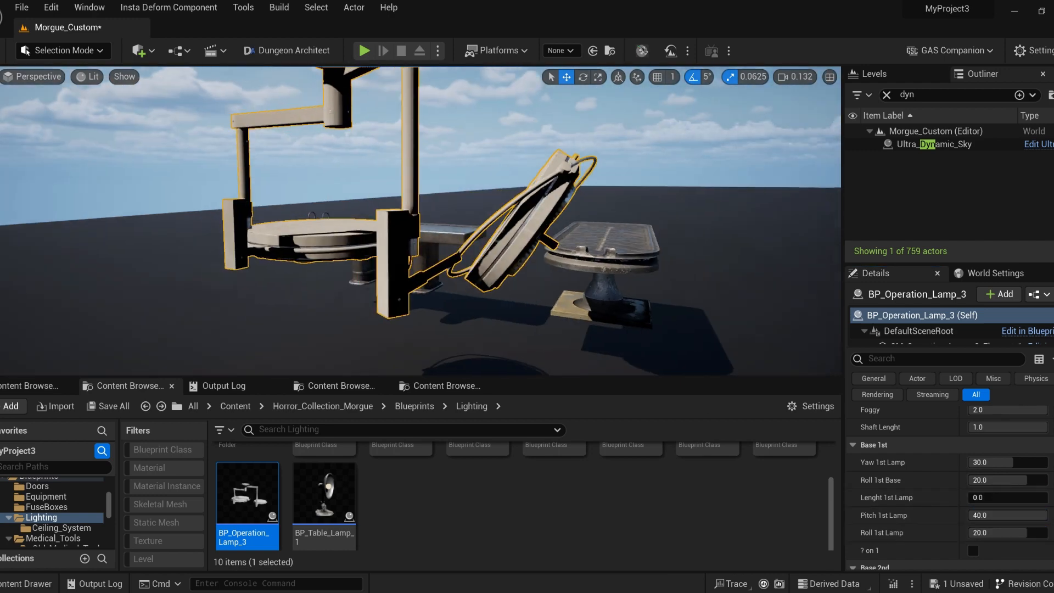
scroll(965, 503, "down", 2)
left_click(973, 508)
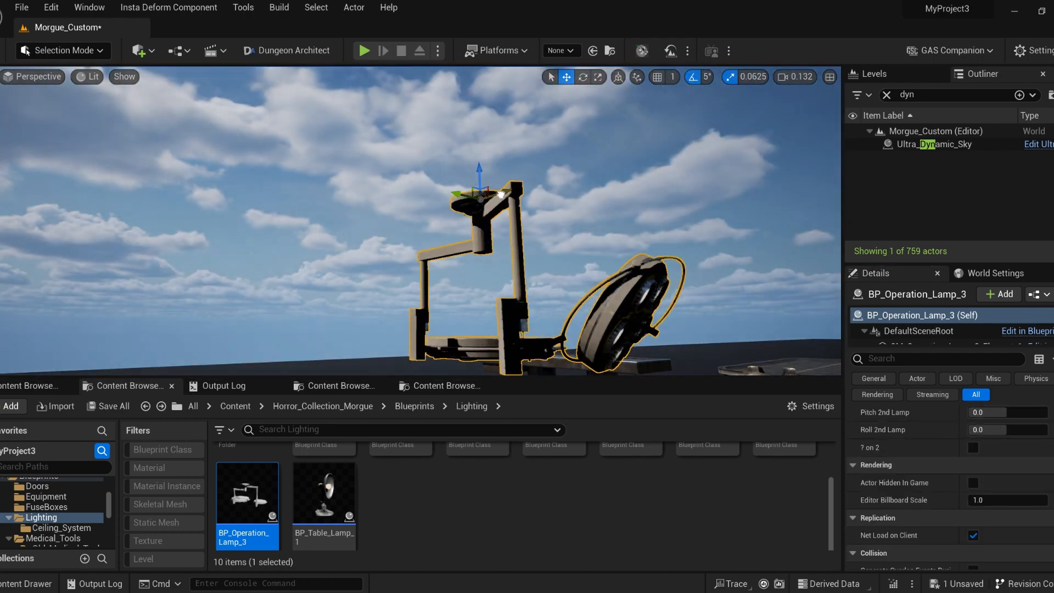
Replace the ceiling operation lamp with BP_Operation_Lamp_2 and turn on its light and light shaft.
key("Delete")
scroll(472, 521, "up", 2)
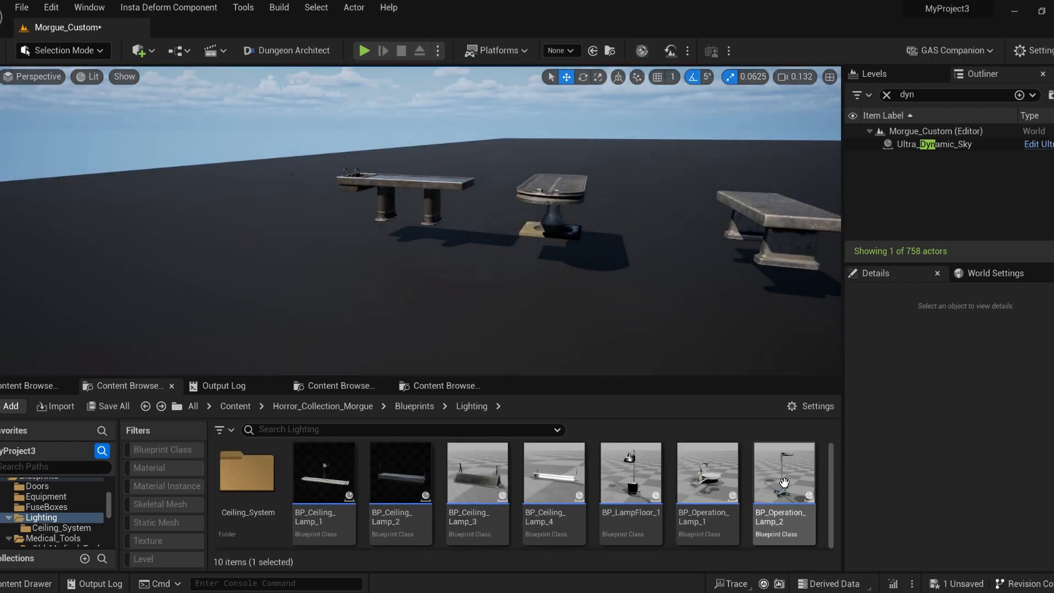
left_click_drag(784, 483, 488, 363)
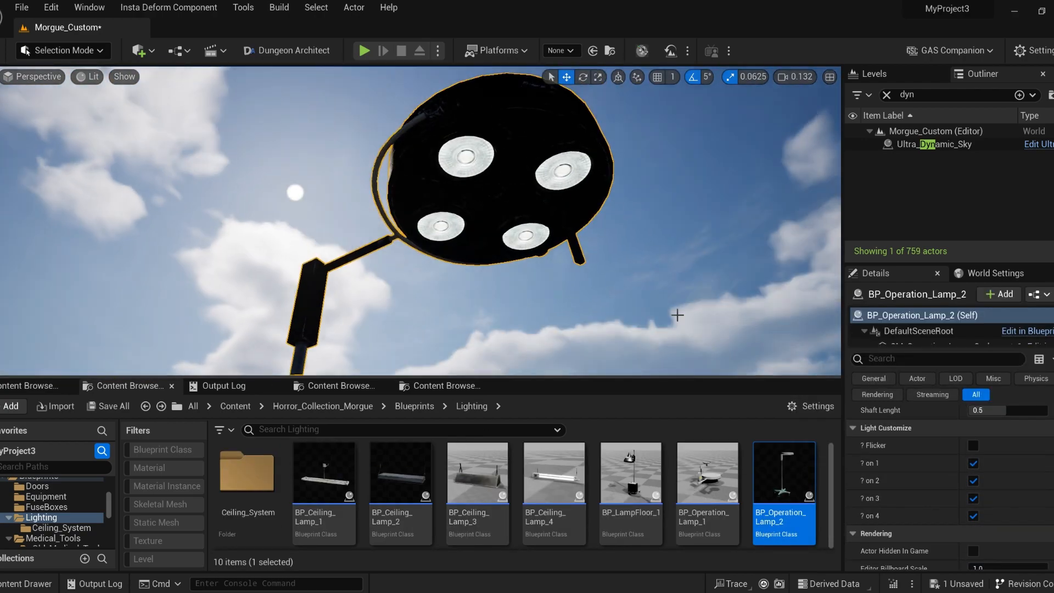
scroll(981, 509, "up", 5)
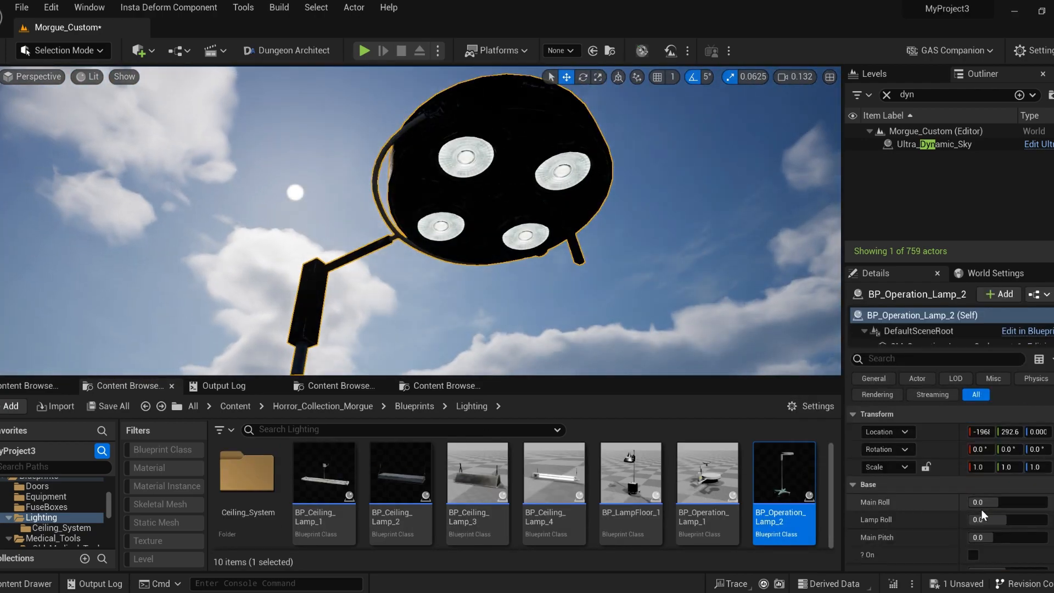
scroll(952, 482, "down", 1)
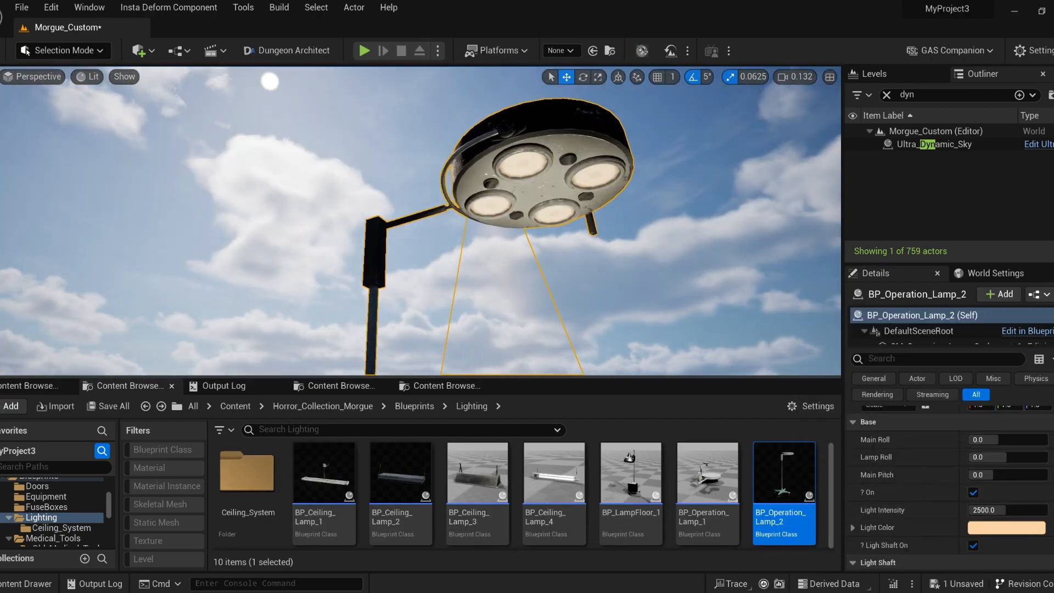
Toggle the standing operation lamp's Flicker option and play the level to test its four bulbs.
scroll(944, 501, "down", 5)
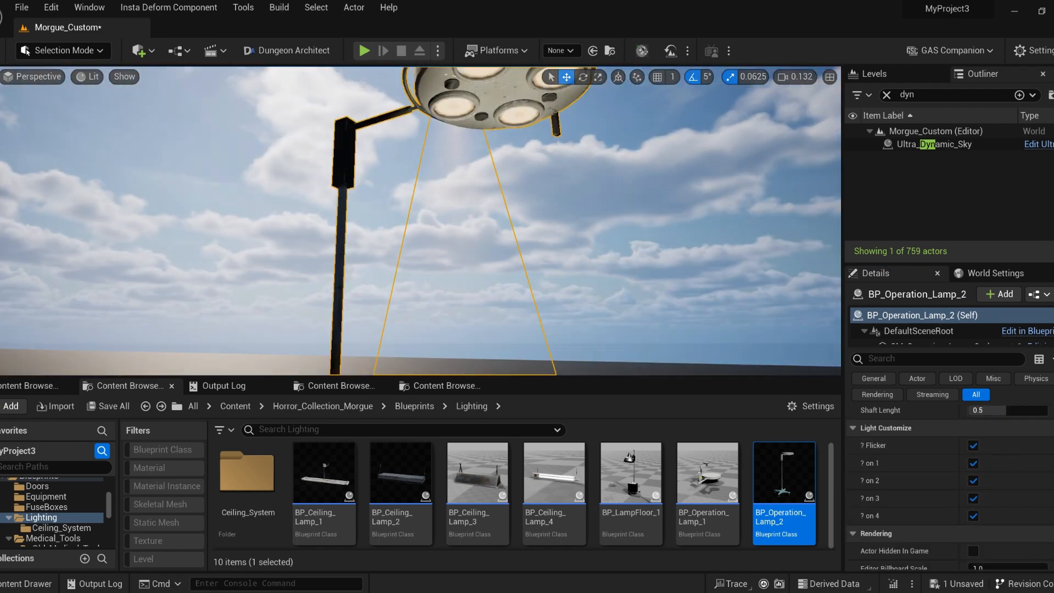
left_click(978, 447)
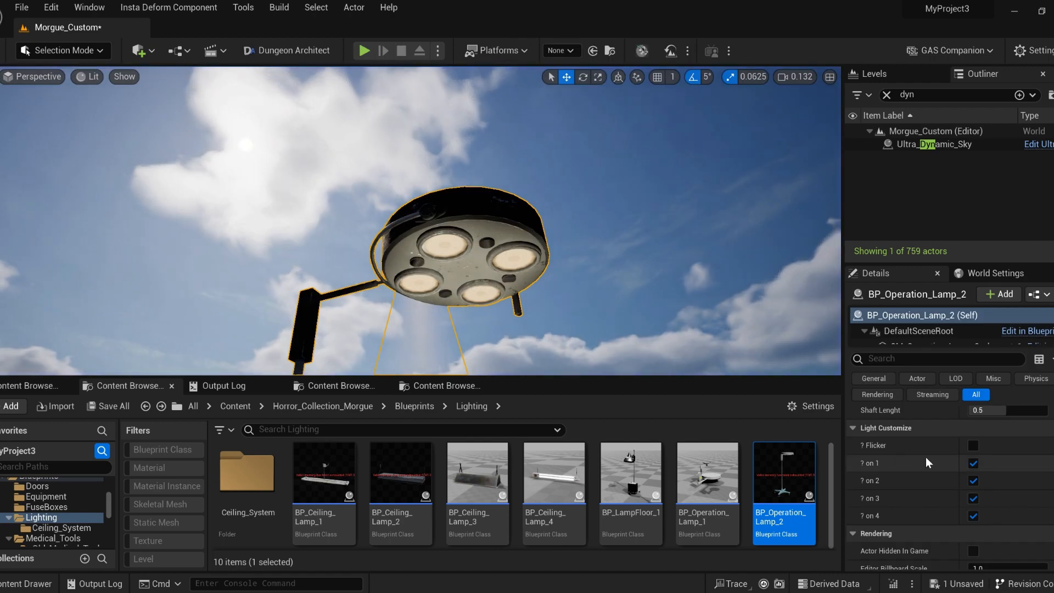
scroll(979, 468, "down", 1)
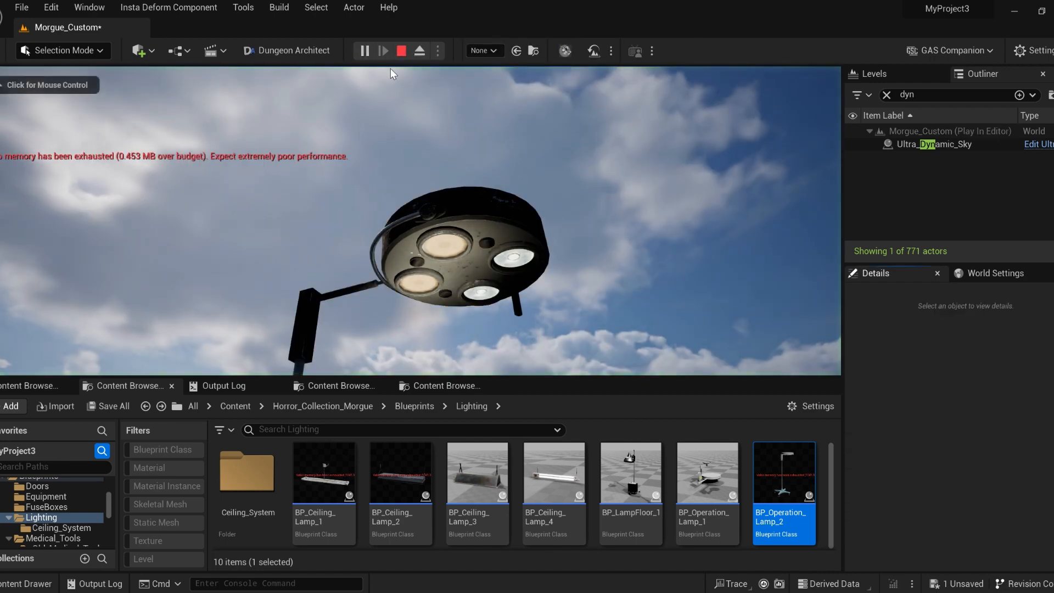
Delete the standing operation lamp and open the Medical_Tools blueprint folder.
key("Delete")
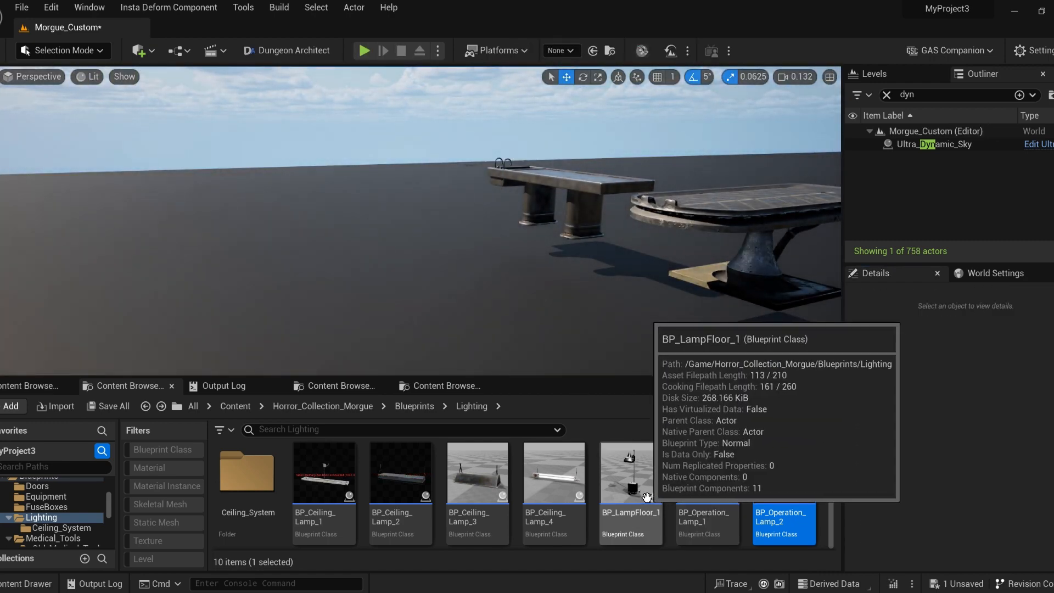
left_click(31, 497)
double_click(560, 473)
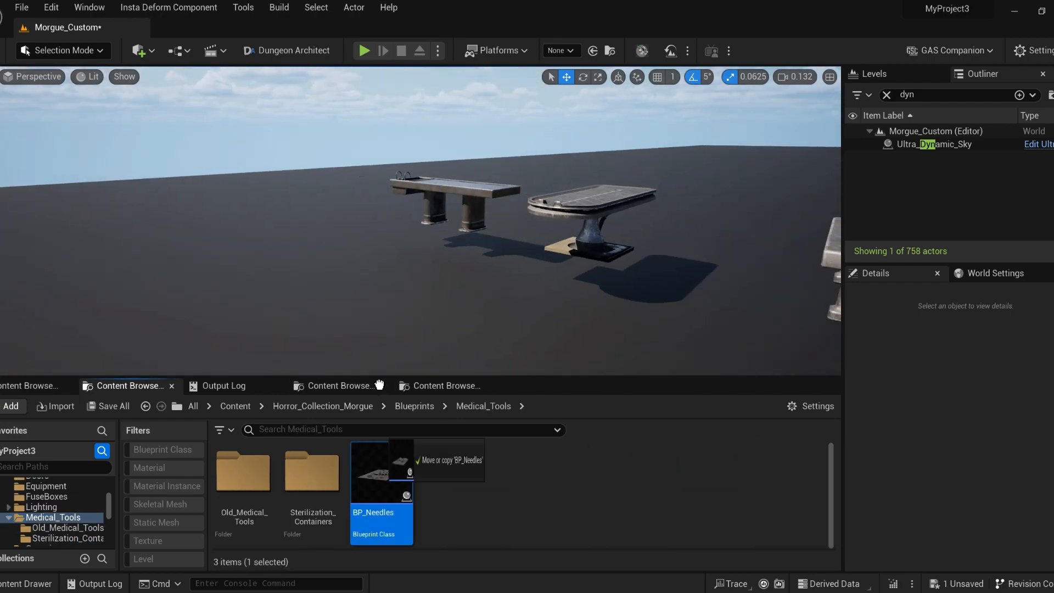
Place BP_Needles in the level for a close inspection and delete it.
left_click_drag(379, 472, 434, 299)
key("f")
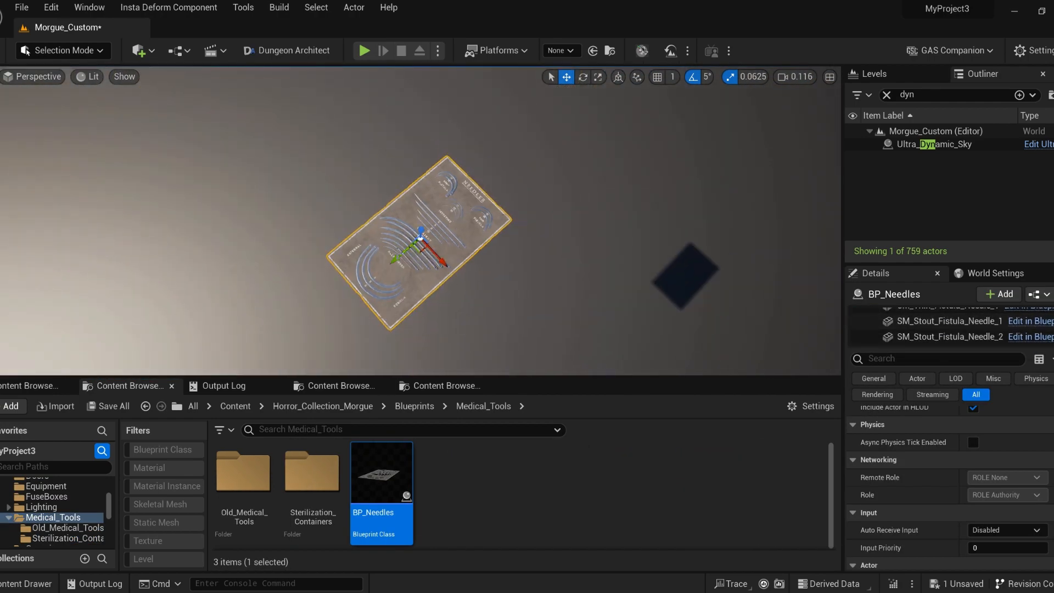
key("Delete")
Open the Sterilization_Containers folder and try out BP_Sterilization_Container_2 and BP_Sterilization_Container_13 in the level.
double_click(312, 475)
scroll(404, 489, "down", 3)
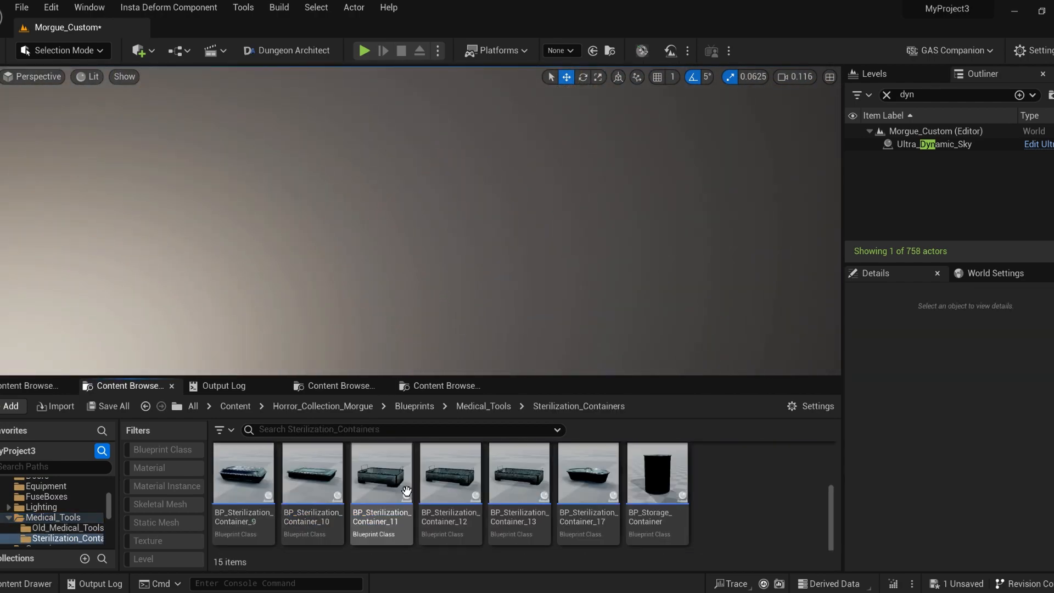
scroll(403, 488, "up", 2)
left_click_drag(328, 466, 461, 281)
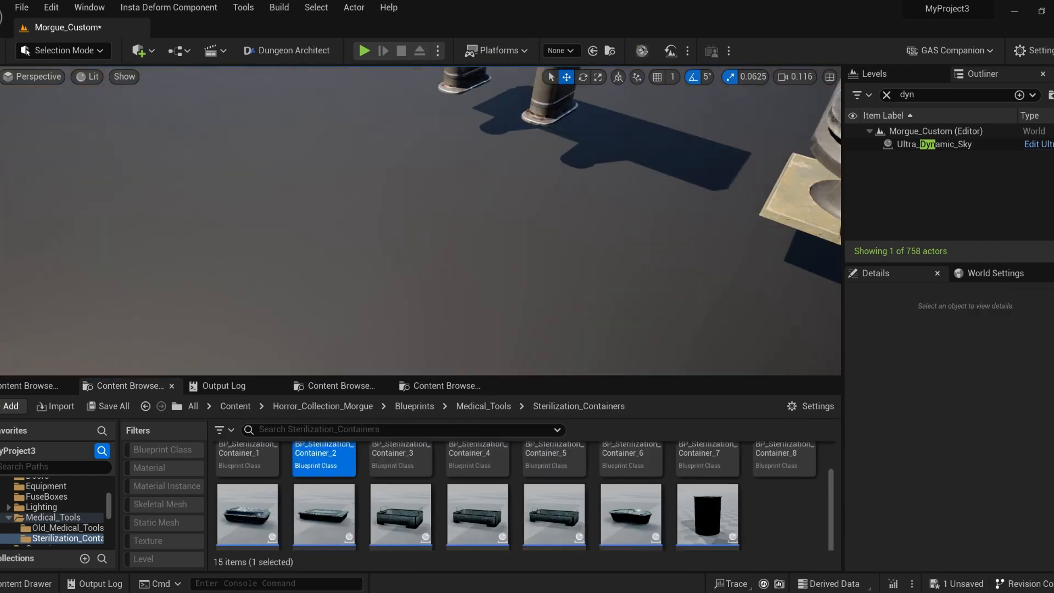
left_click_drag(554, 514, 352, 324)
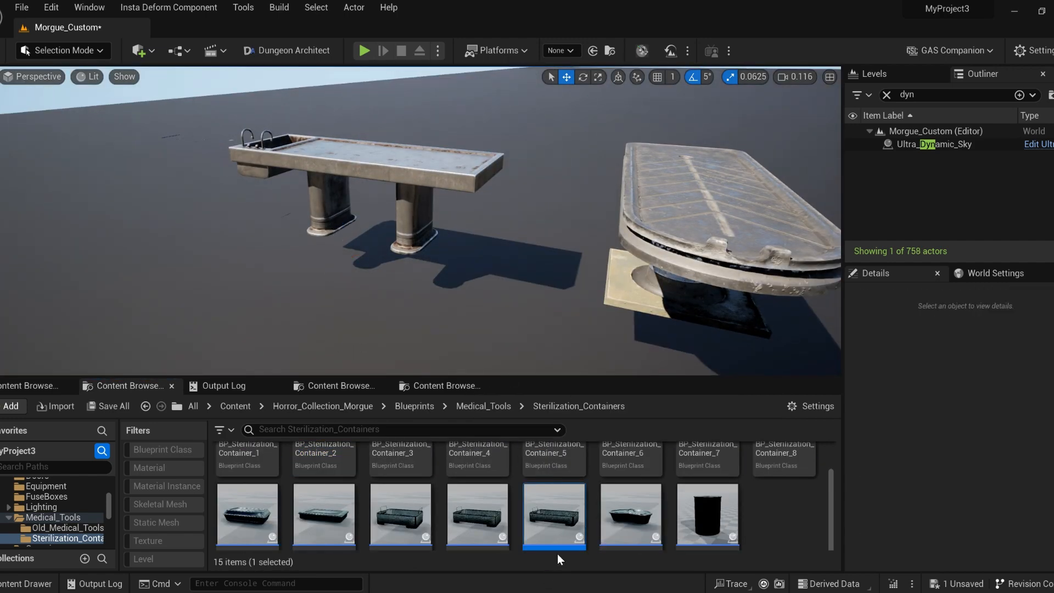
Place BP_Storage_Container in the level and toggle its Hide\Unhide Cap option.
scroll(558, 494, "down", 3)
left_click(657, 484)
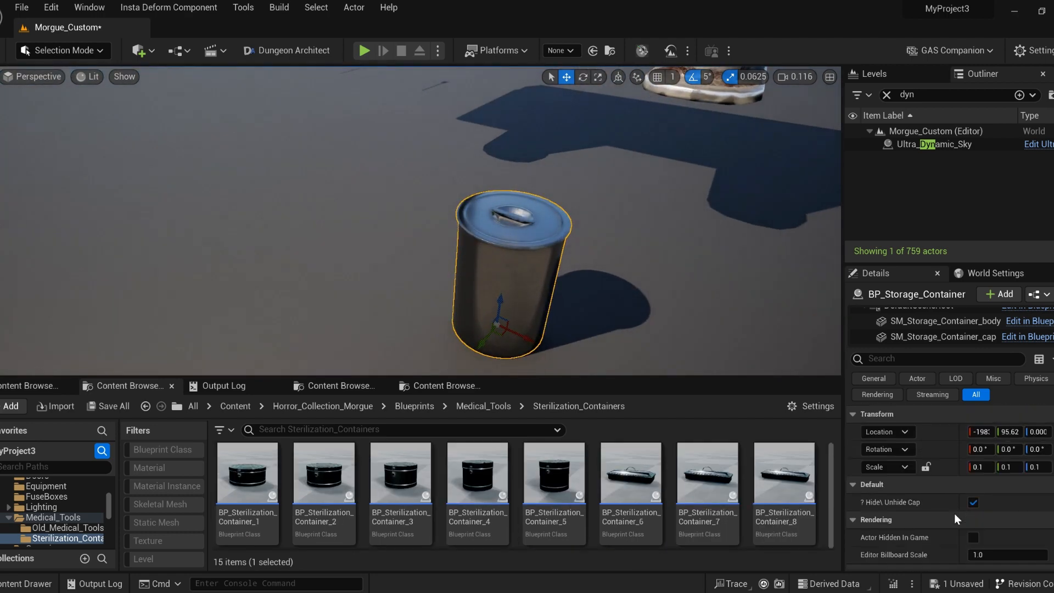
left_click(973, 503)
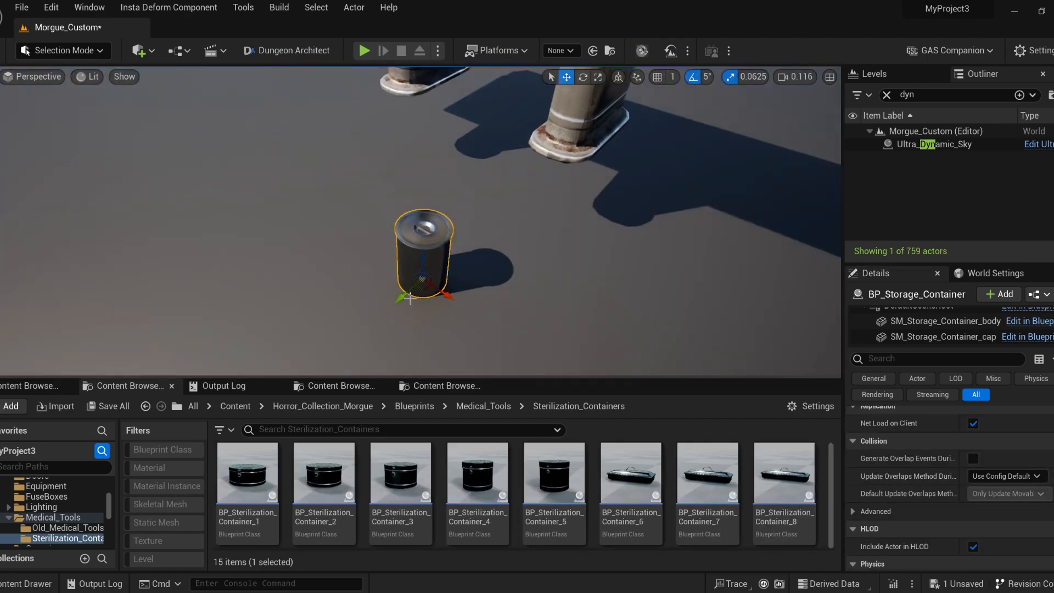
Delete the storage container and open the Organic blueprint folder.
key("Delete")
double_click(33, 519)
left_click(33, 528)
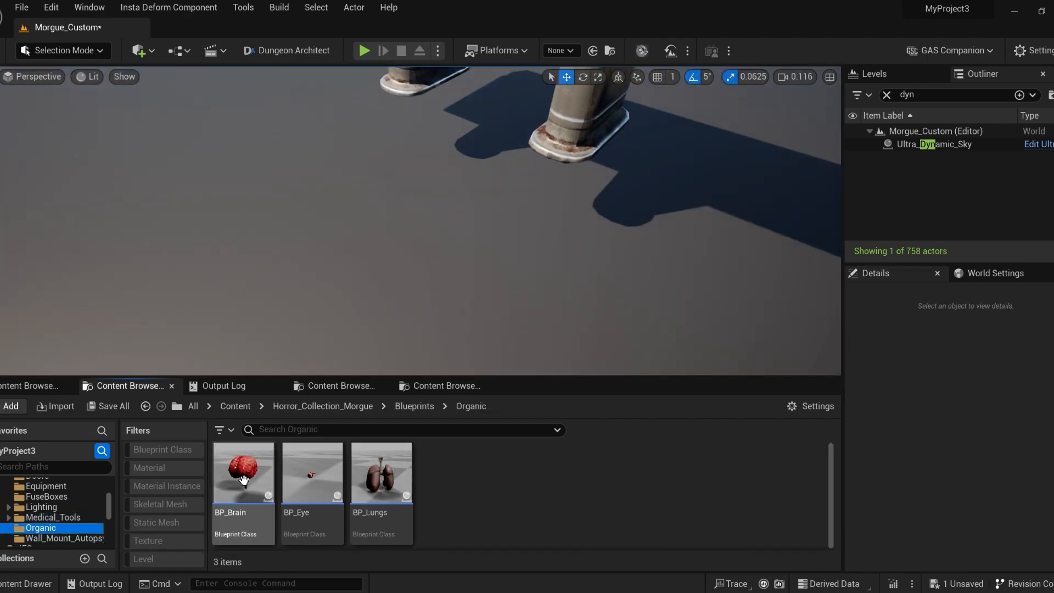
Place BP_Brain in the level to inspect it and delete it.
left_click_drag(243, 473, 379, 264)
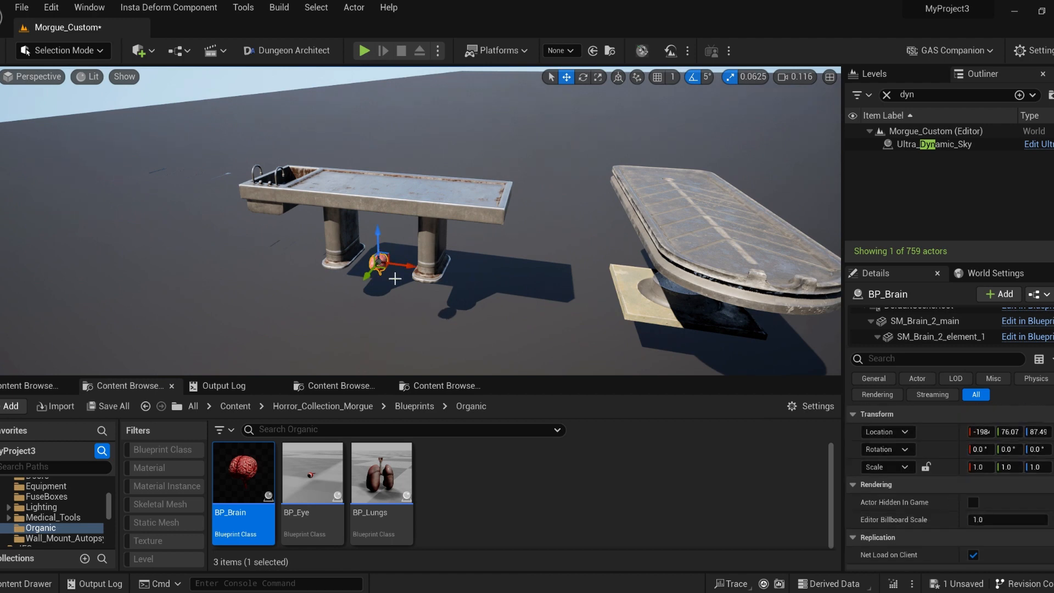
key("Delete")
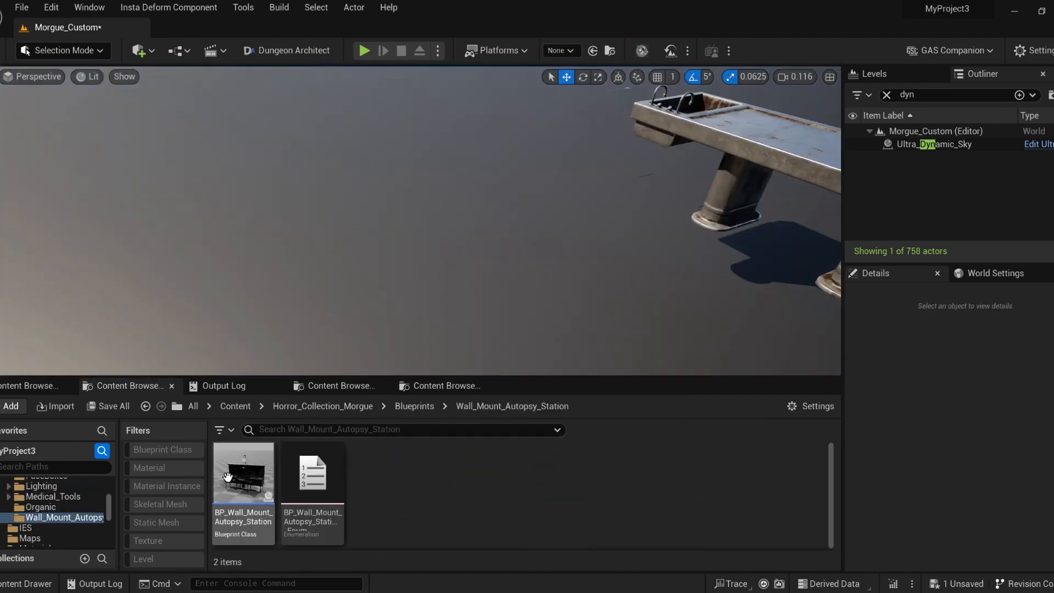
Place BP_Wall_Mount_Autopsy_Station in the level and test its plate visibility, leaving only Plate 3 hidden.
left_click_drag(243, 473, 357, 231)
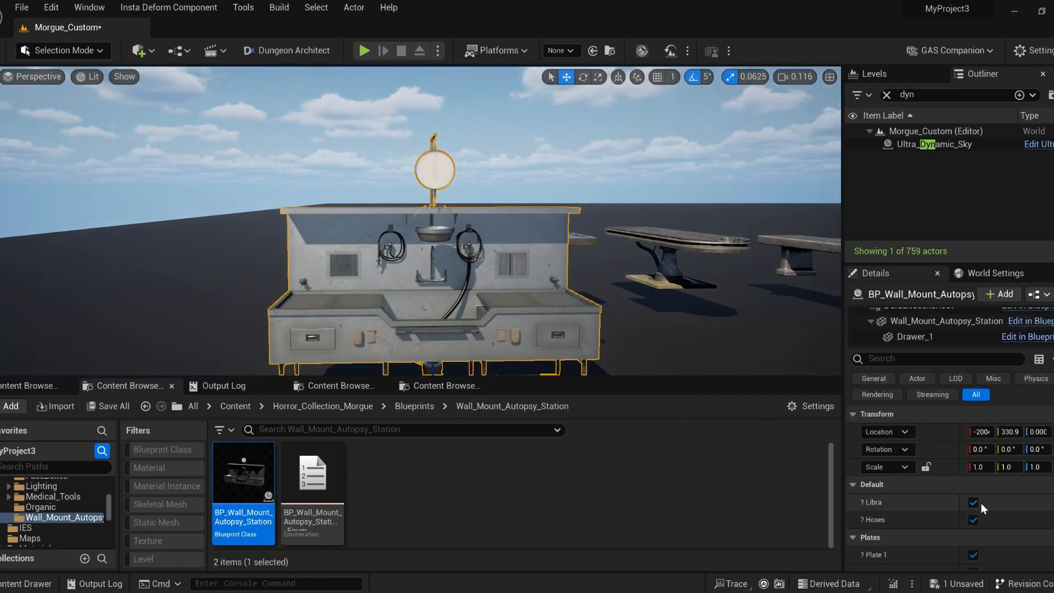
scroll(974, 520, "down", 2)
left_click(975, 492)
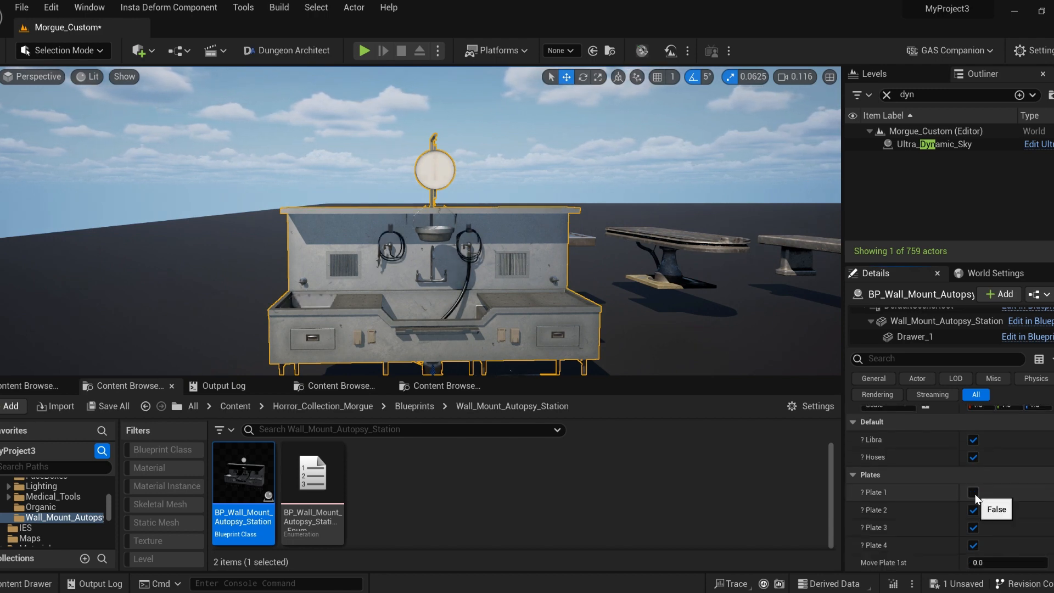
left_click(975, 527)
Slide the autopsy station's first plate by setting Move Plate 1st to about 33.8.
scroll(978, 544, "down", 1)
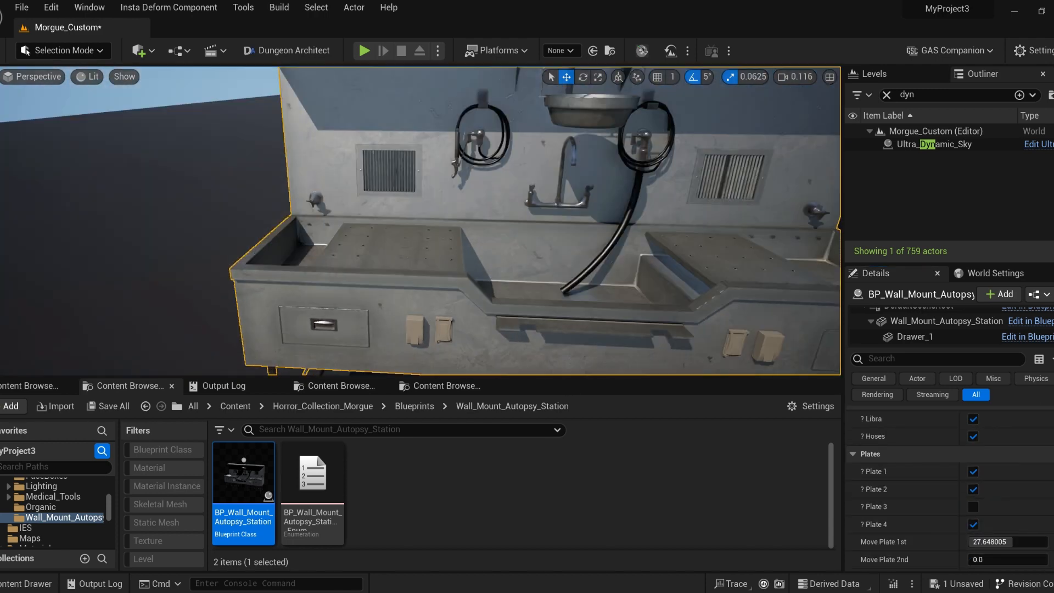
left_click(989, 542)
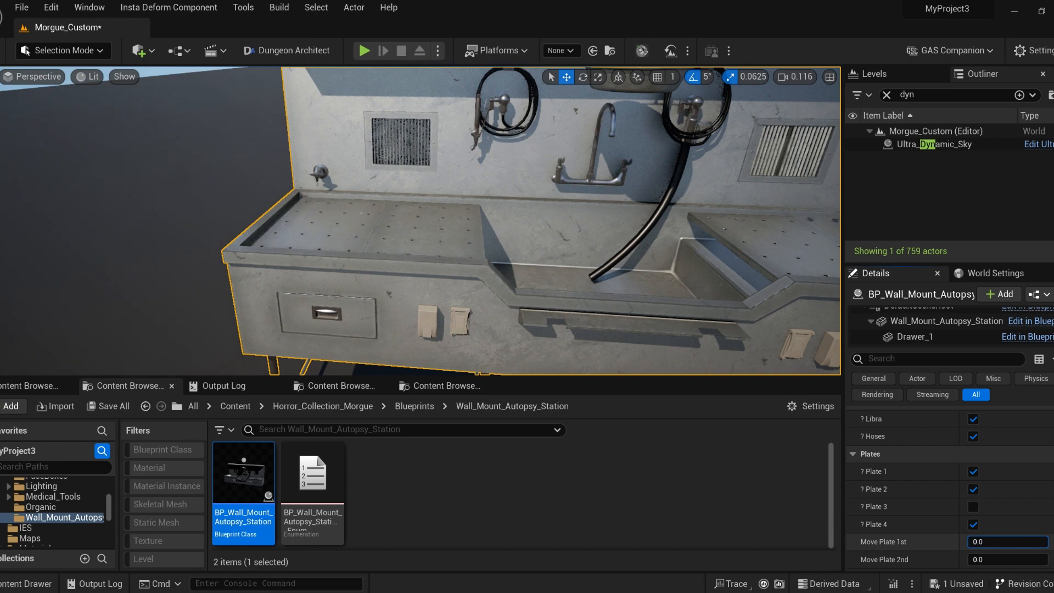
scroll(958, 504, "down", 3)
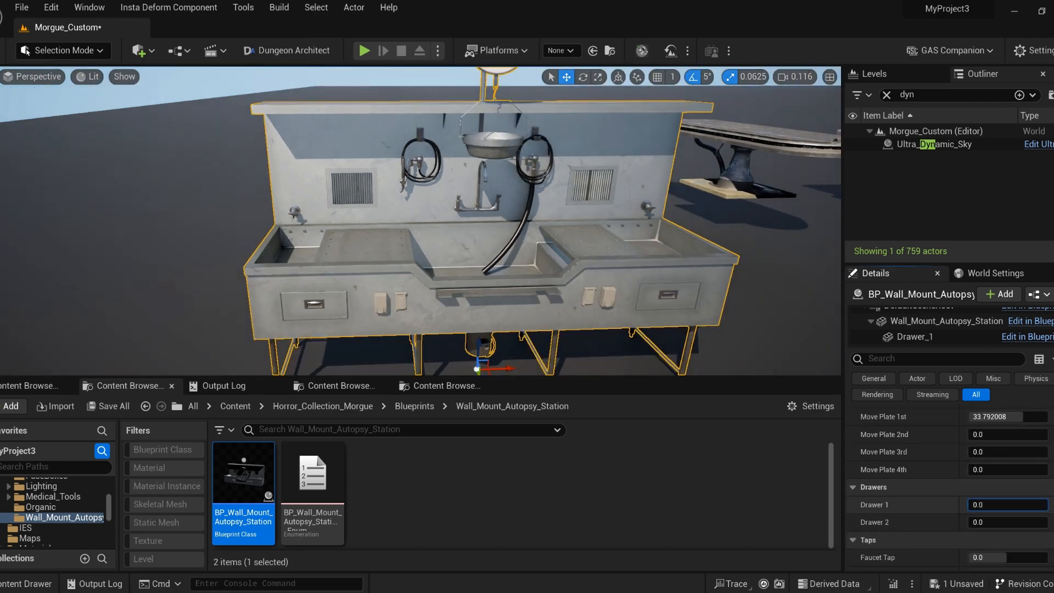
Slide out Drawer 1 to 25 and Drawer 2 to about 13.9, and rotate Faucet Tap to about -35.7 and Tap 1 to about 354.2.
scroll(982, 527, "down", 1)
left_click_drag(983, 523, 1041, 537)
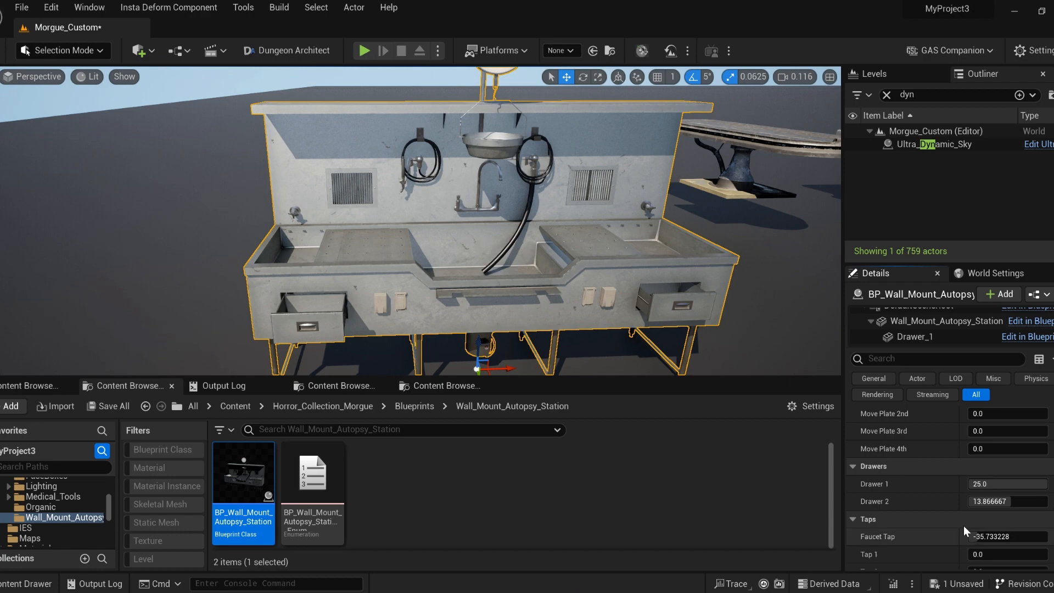
scroll(965, 531, "down", 1)
left_click(981, 492)
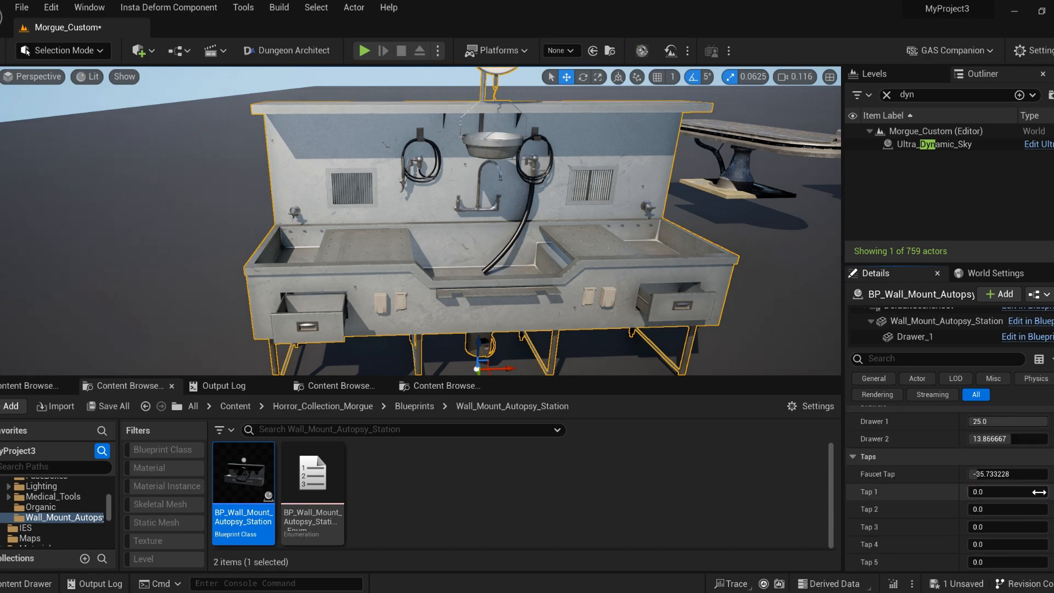
left_click_drag(1040, 493, 1048, 492)
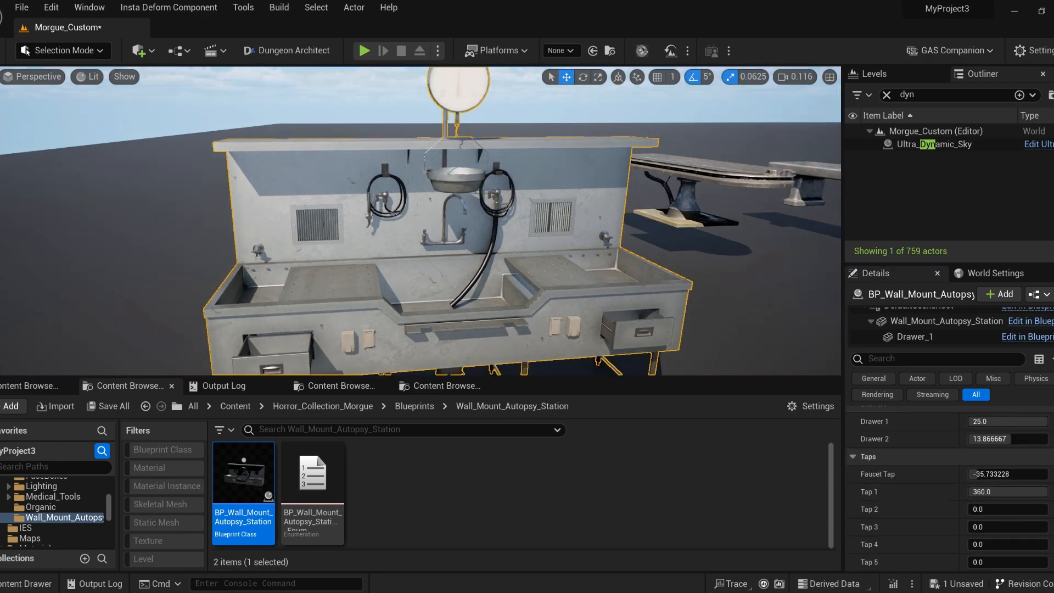
right_click_drag(440, 230, 404, 236)
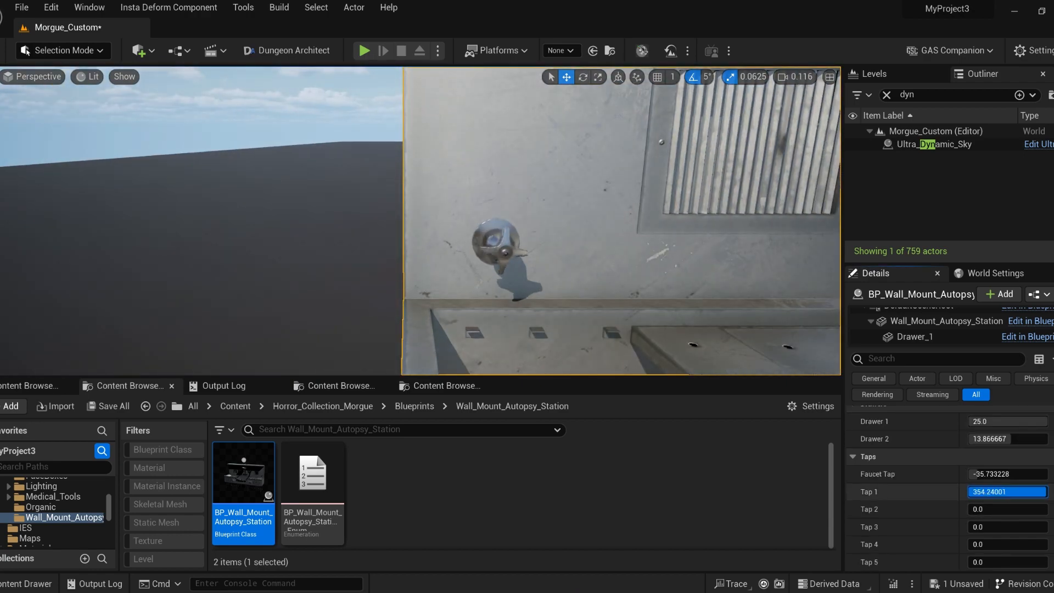
Test the Wall Station Lights options Lamp_1, Lamp_2 and All_Lights_Off, finishing with All_Lights.
scroll(1006, 510, "down", 3)
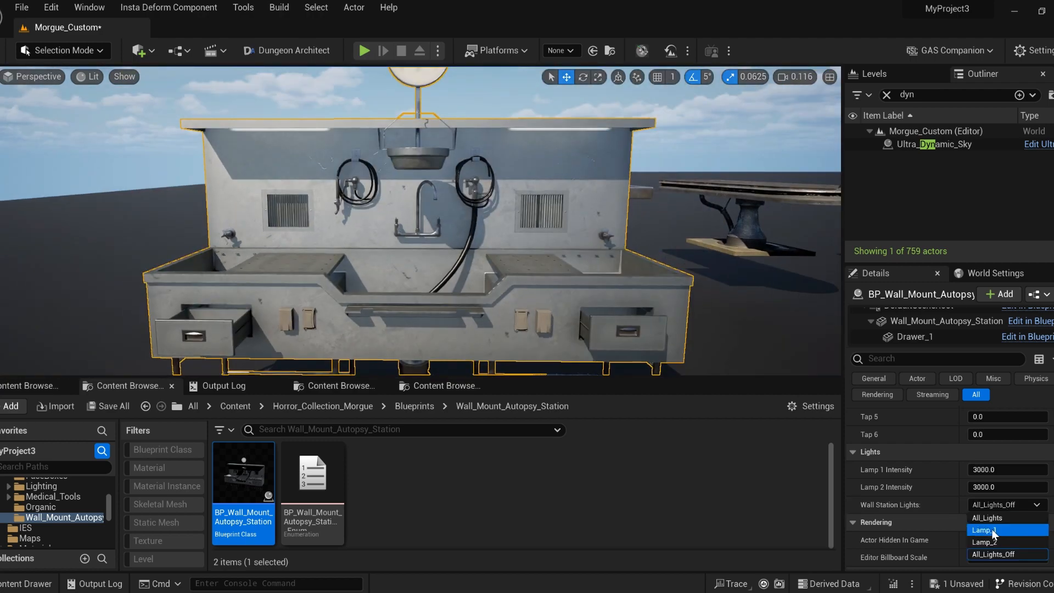
left_click(993, 531)
left_click(1005, 506)
left_click(989, 542)
left_click(1002, 505)
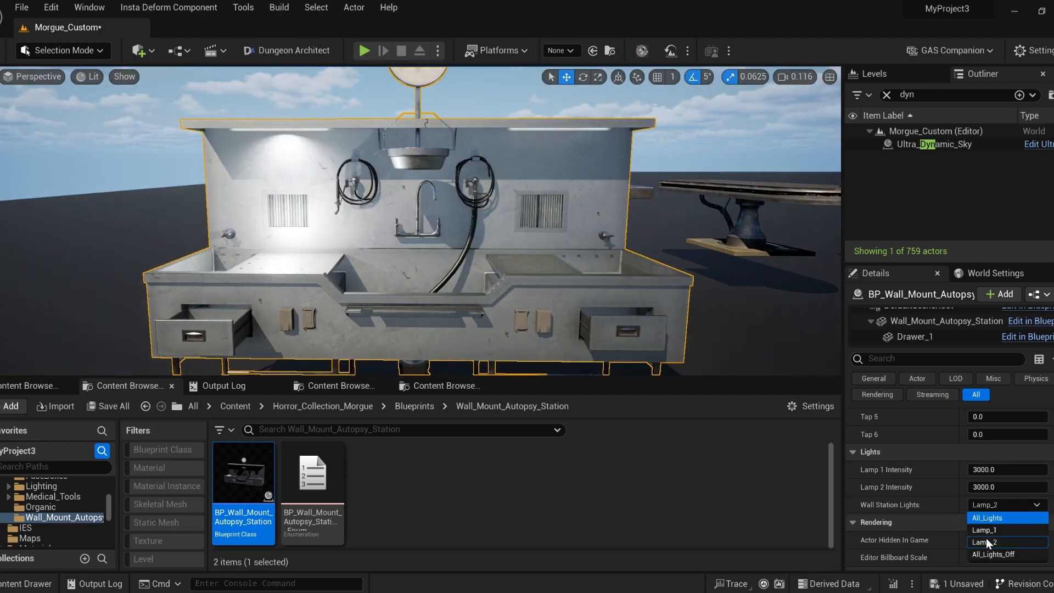
left_click(992, 554)
left_click(996, 505)
left_click(993, 518)
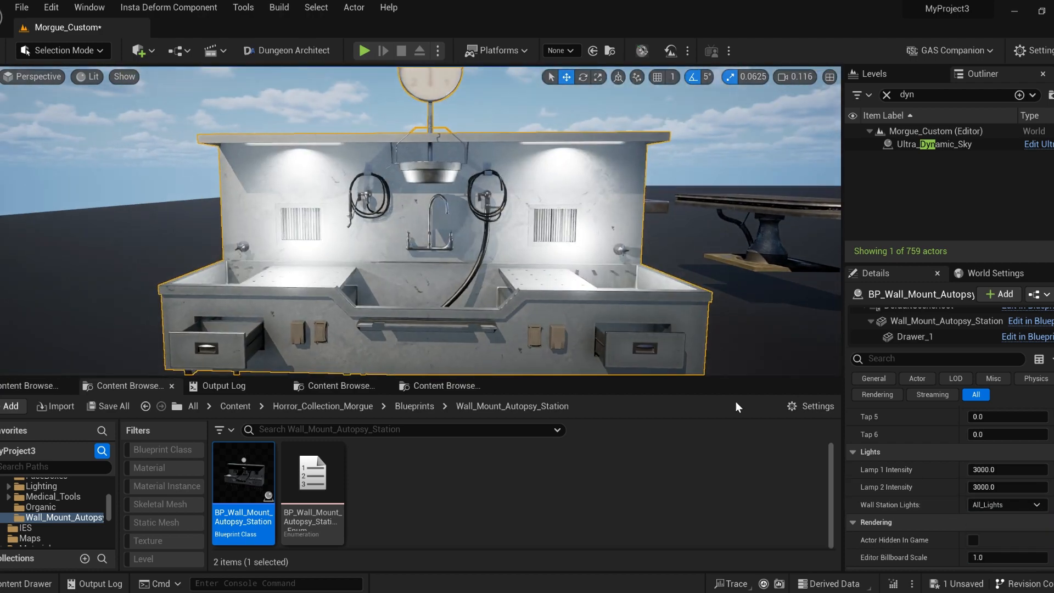
Delete the wall-mounted autopsy station from the level and return to the Horror_Collection_Morgue root folder.
scroll(934, 483, "down", 2)
mouse_move(439, 209)
right_mouse_down()
mouse_move(426, 236)
mouse_move(447, 219)
right_mouse_up()
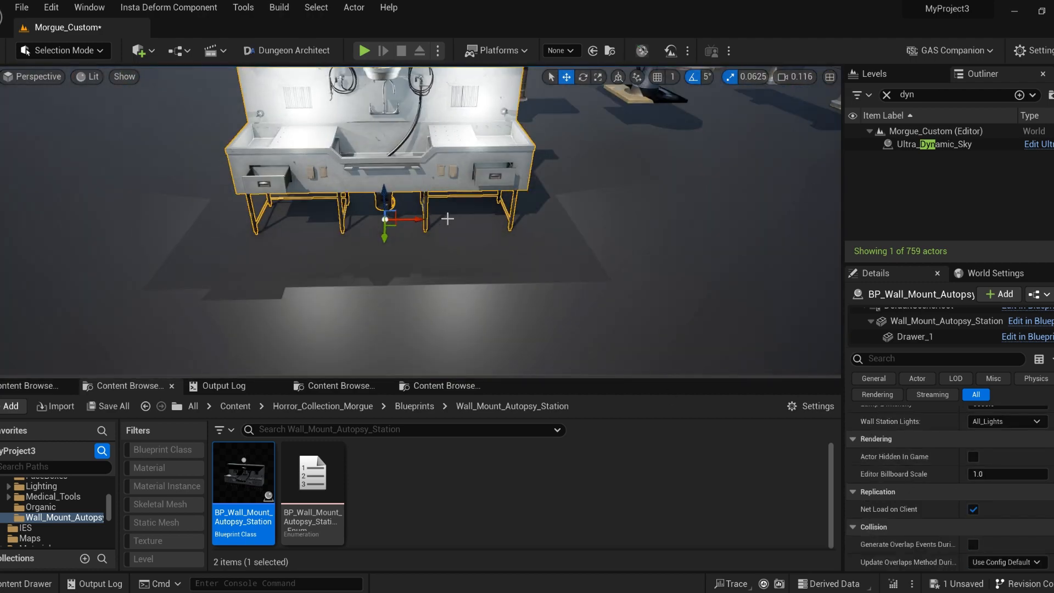
key("Delete")
left_click(28, 527)
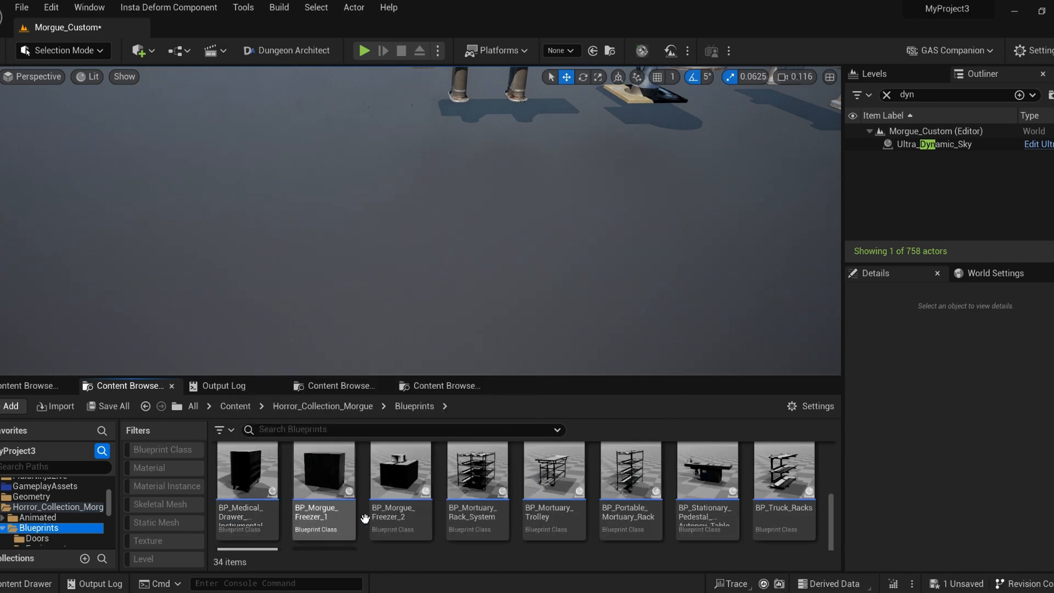
scroll(276, 505, "down", 2)
scroll(285, 504, "up", 2)
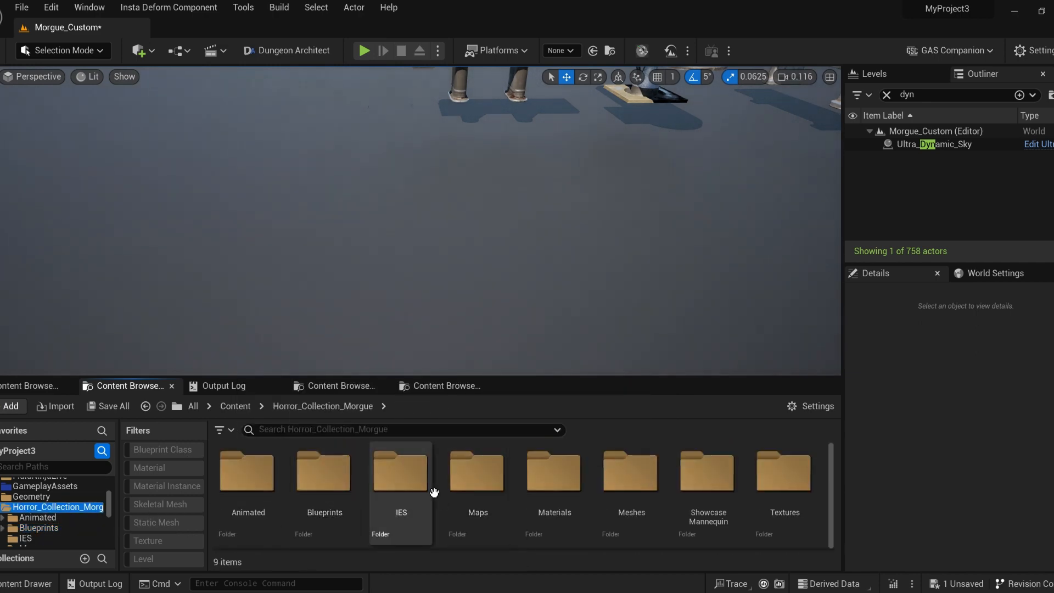
Browse the pack's Maps, Materials and Meshes folders and return to the Horror_Collection_Morgue root folder.
double_click(464, 488)
scroll(389, 484, "down", 3)
scroll(388, 481, "up", 3)
key("alt+Left")
double_click(549, 471)
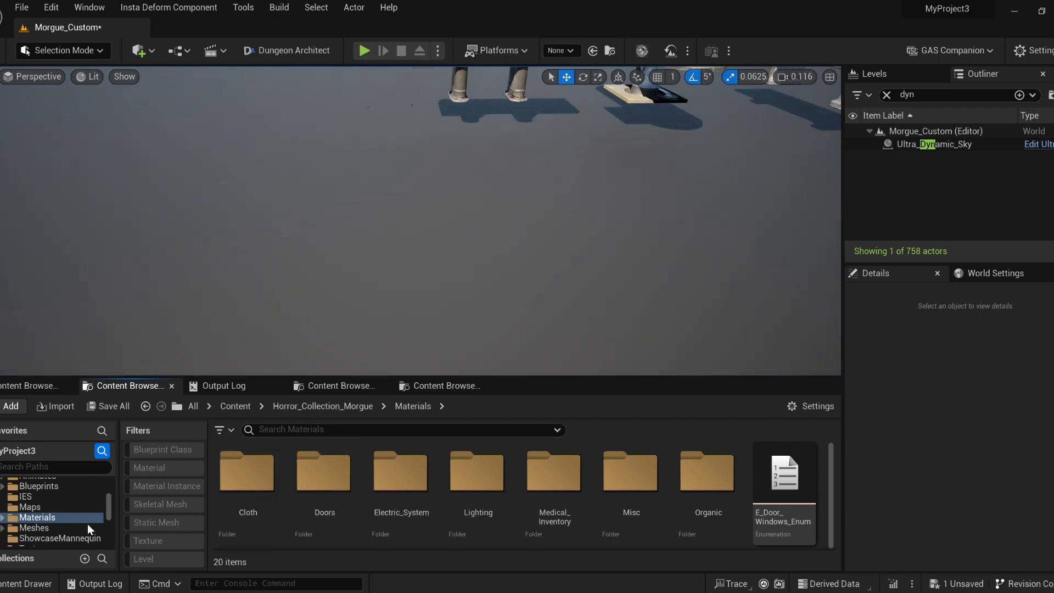
left_click(29, 531)
scroll(12, 529, "down", 1)
scroll(17, 522, "up", 3)
left_click(49, 486)
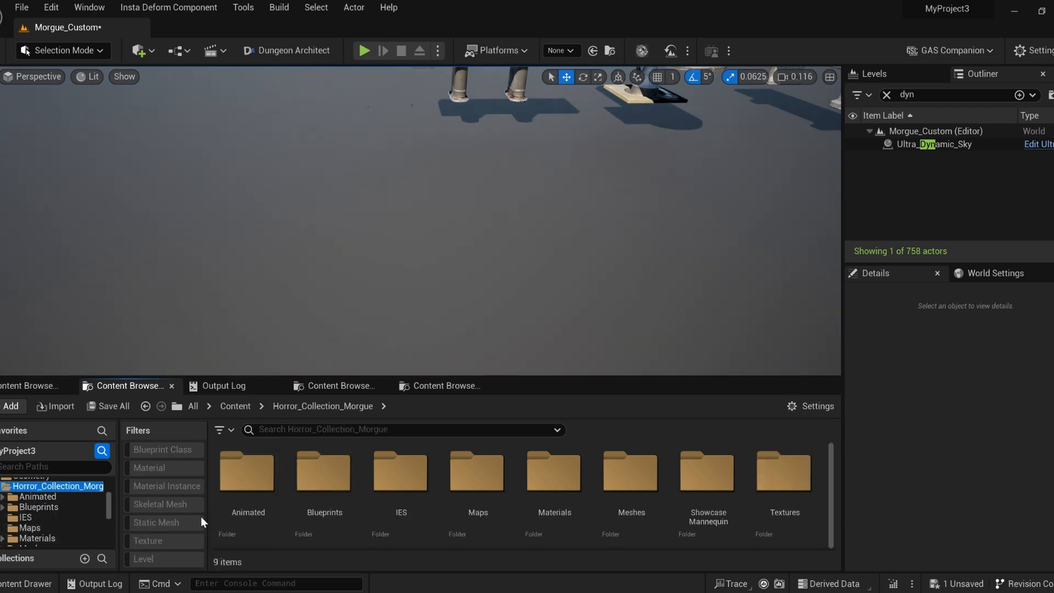
Open the Textures folder, filter it to texture assets and search for "Dimensions = 4096".
scroll(330, 511, "down", 1)
scroll(659, 502, "up", 1)
double_click(759, 501)
scroll(331, 493, "down", 3)
left_click(148, 541)
left_click(337, 428)
type("D")
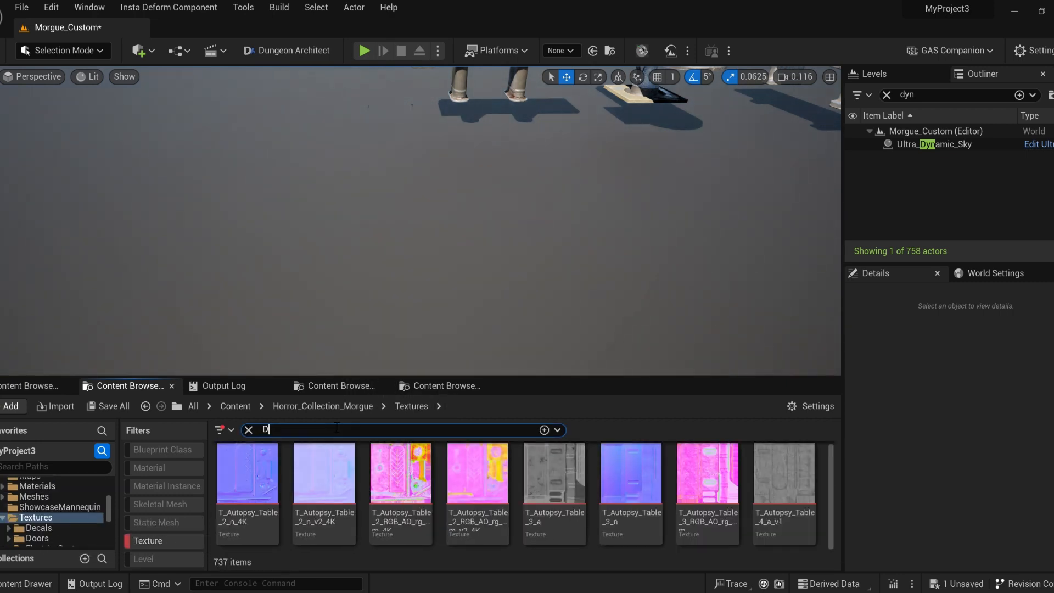
type("imensions =4096")
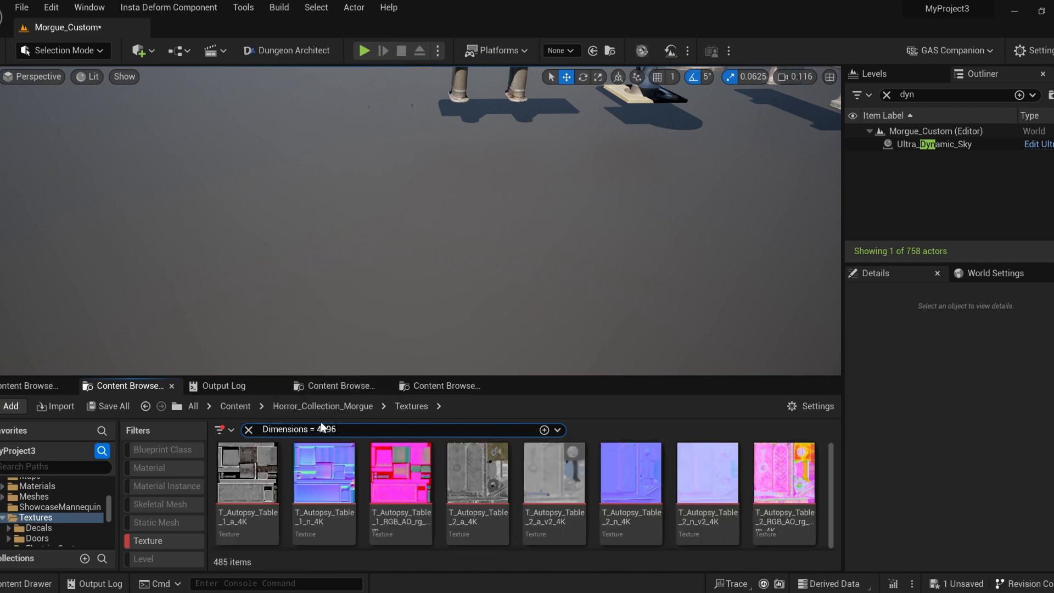
Search the textures by other dimensions, including 2048, 1024, 512 and 256 in turn.
type("819")
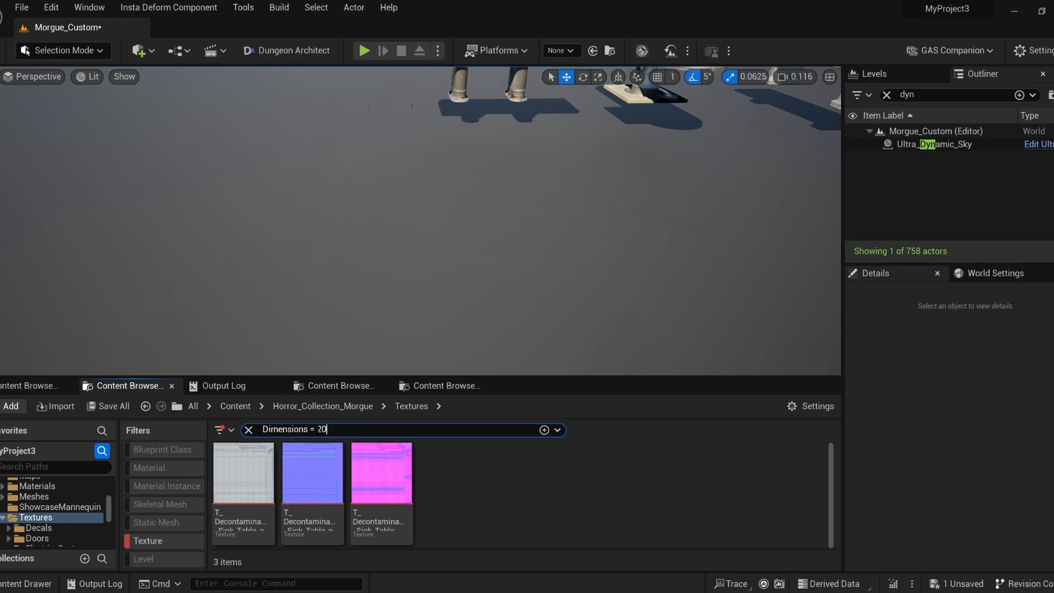
type("48")
type("1024")
left_click_drag(320, 429, 316, 429)
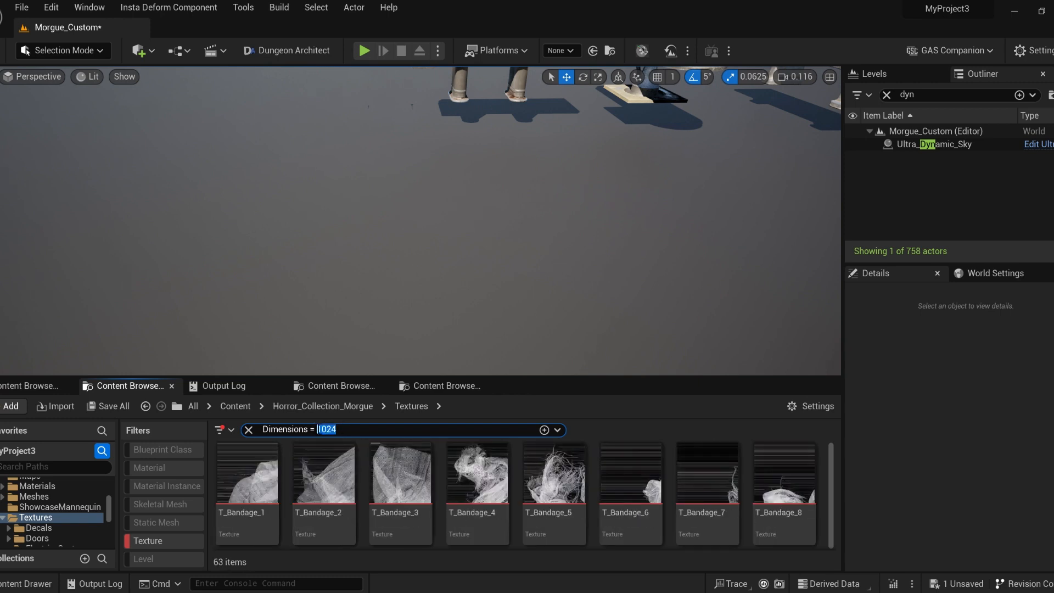
type("512")
type("256")
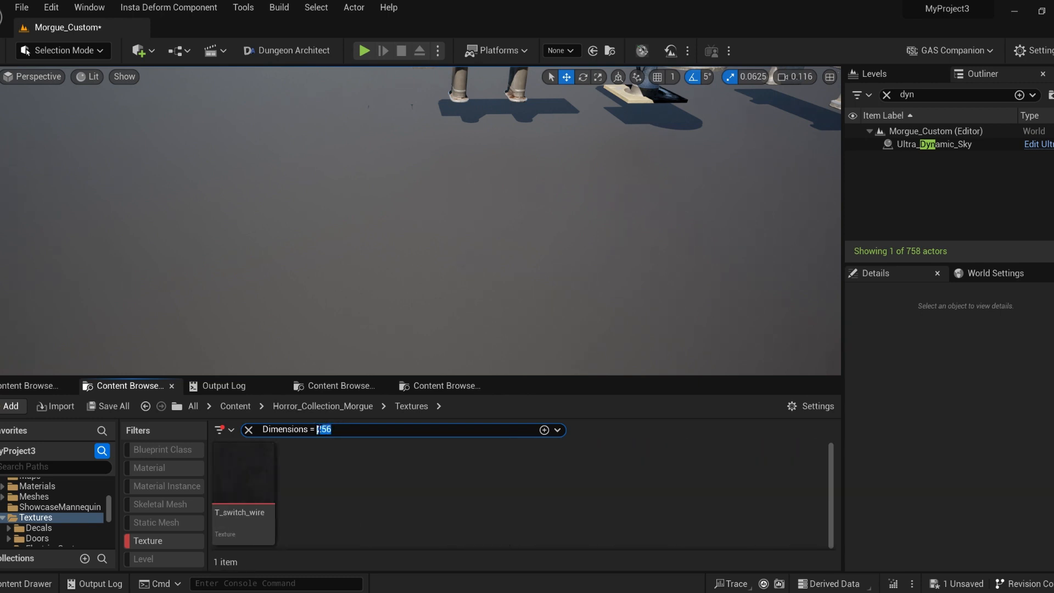
Search the textures for "HasAlphaChannel = true" and select all matching assets.
type("HasAlphaChannel = true")
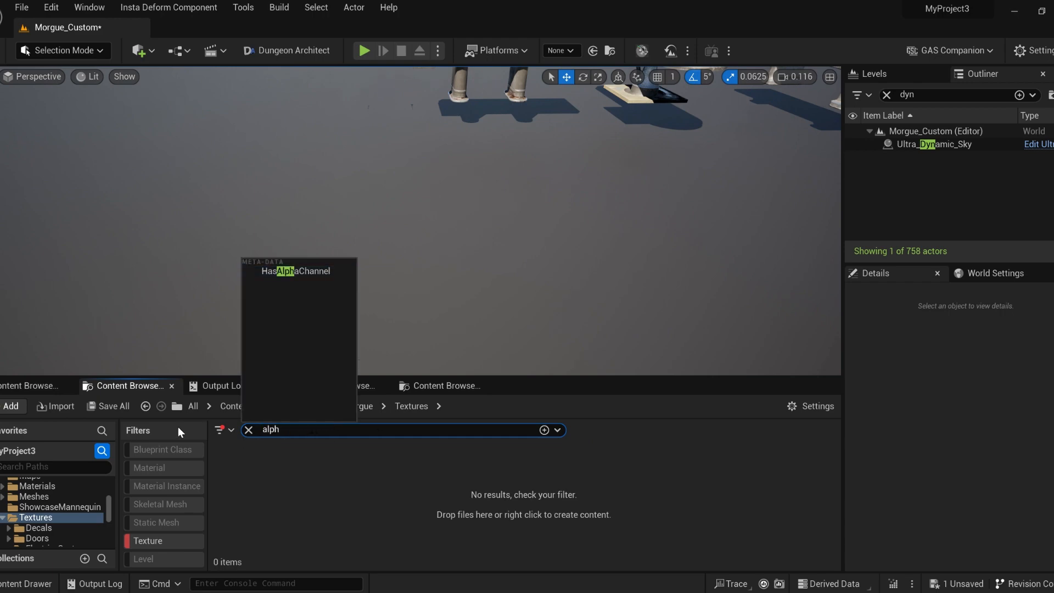
left_click(545, 476)
key("ctrl+a")
scroll(545, 477, "down", 5)
scroll(555, 481, "up", 5)
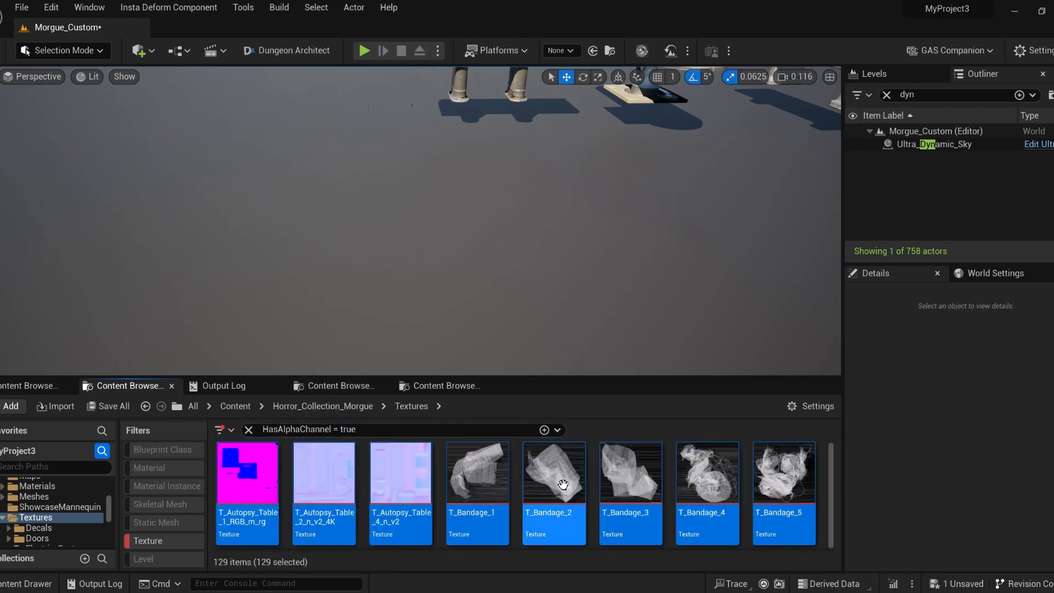
Open T_Bandage_2 to inspect the texture, close it and look through the other alpha-channel textures.
double_click(562, 484)
left_click(232, 54)
left_click(214, 53)
left_click(195, 53)
middle_click(204, 24)
scroll(481, 512, "down", 15)
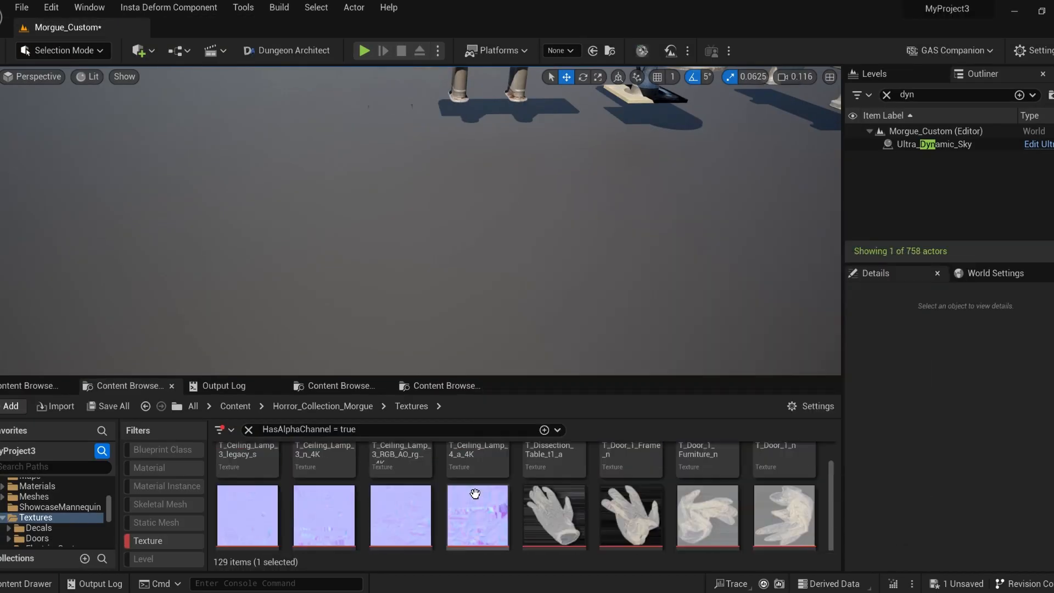
Clear the texture search and filter, and list only static meshes in the Meshes folder.
left_click(248, 429)
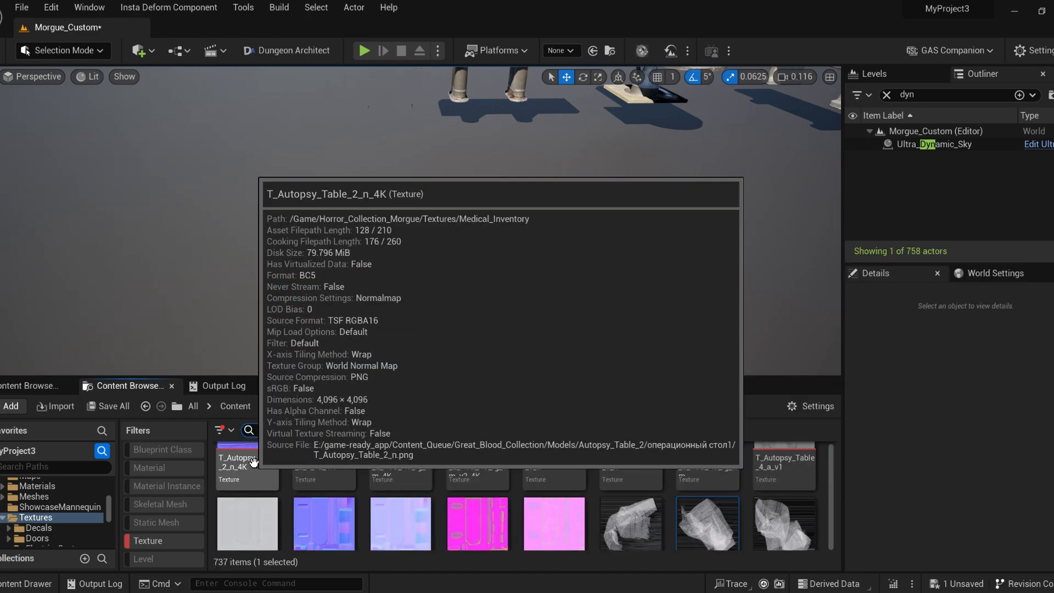
left_click(163, 540)
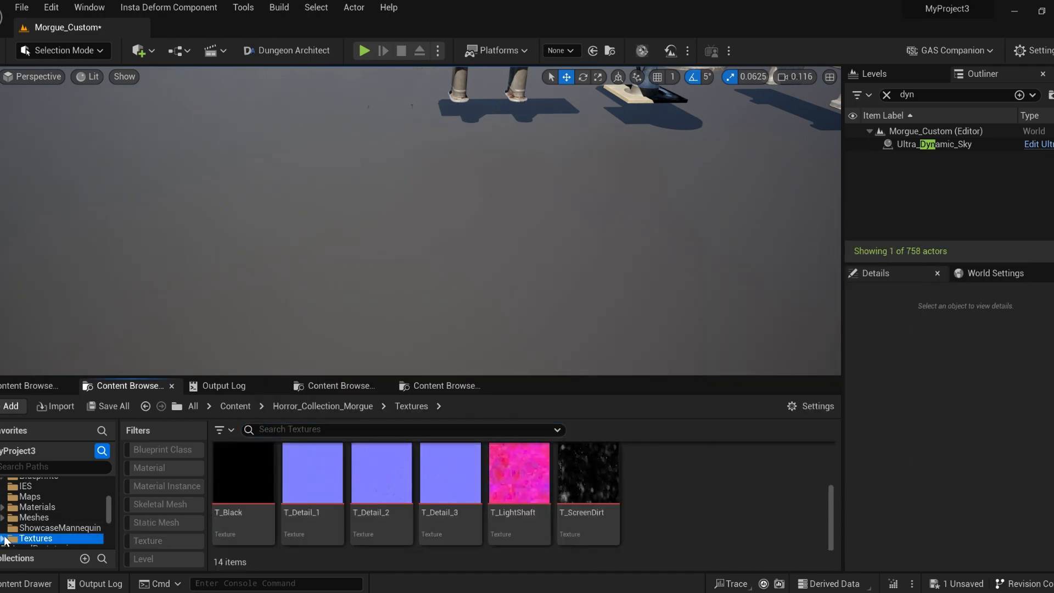
left_click(34, 518)
left_click(144, 522)
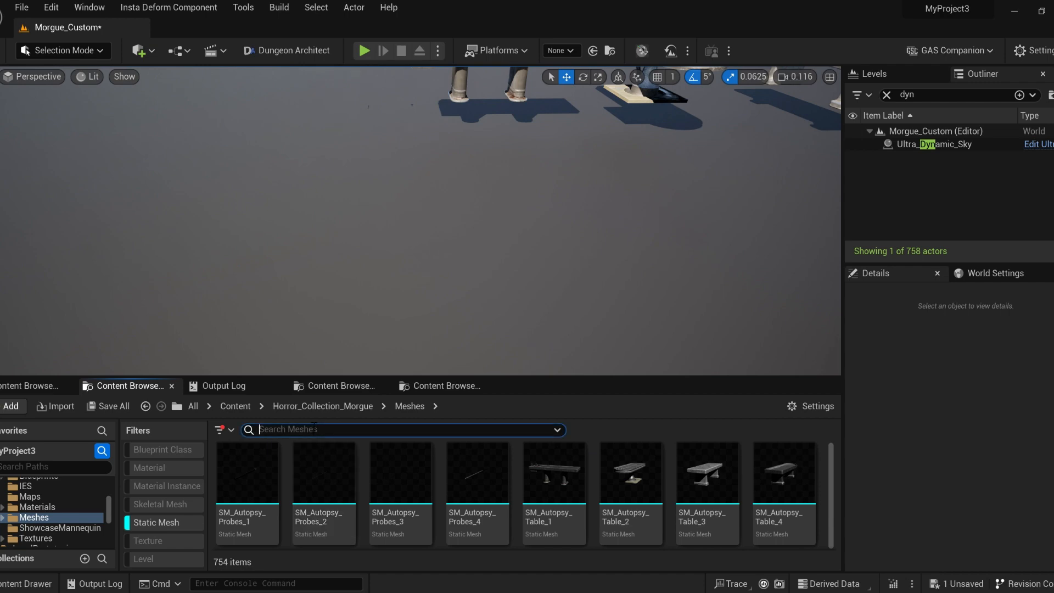
Examine the level's assets in the Nanite Overview visualization.
left_click(87, 76)
mouse_move(170, 337)
left_click(273, 351)
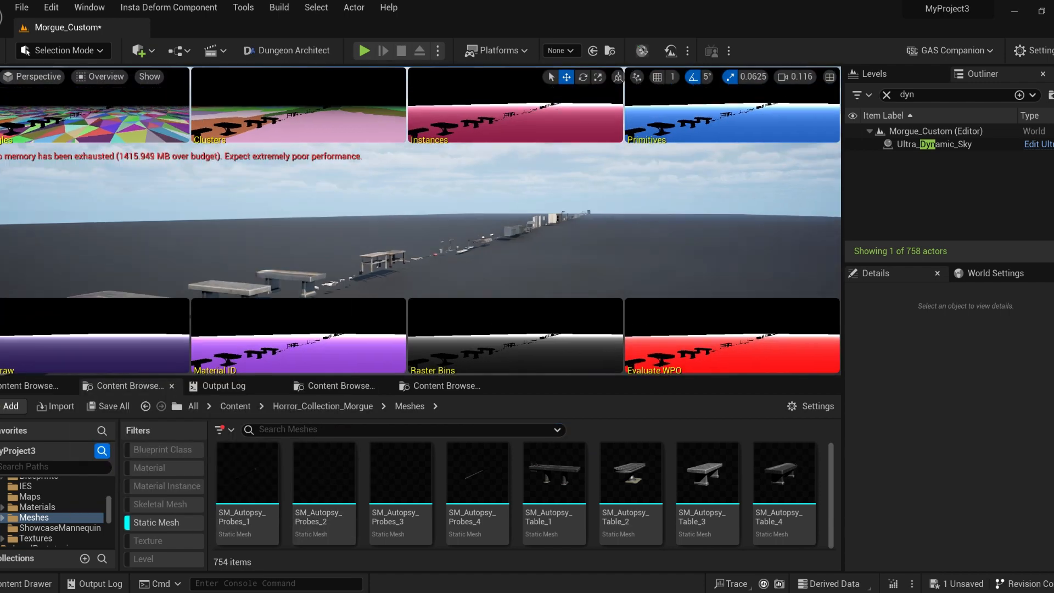
right_click_drag(353, 250, 313, 263)
Try the Nanite overview without the floor plane by deleting it, and undo the deletion.
left_click(375, 253)
key("Delete")
key("ctrl+z")
Return the viewport to Lit shading and view the autopsy tables up close.
left_click(100, 77)
left_click(125, 113)
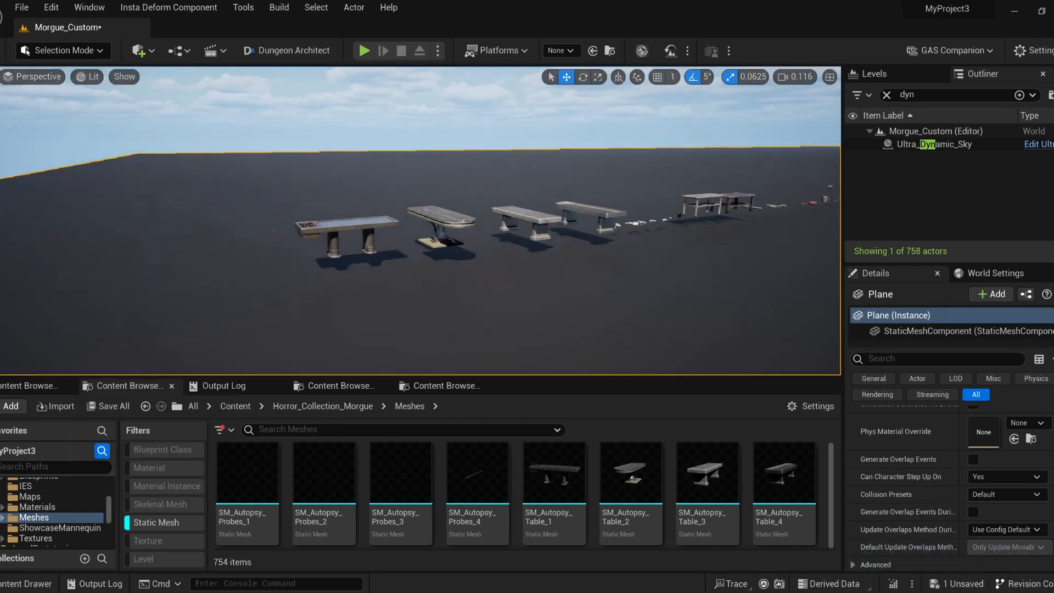
right_click_drag(225, 213, 213, 217)
key("w")
Search the static meshes by the Vertices metadata with thresholds above 1000, 5000 and 10000 in turn.
left_click(299, 427)
type("vertices")
key("Down")
key("Down")
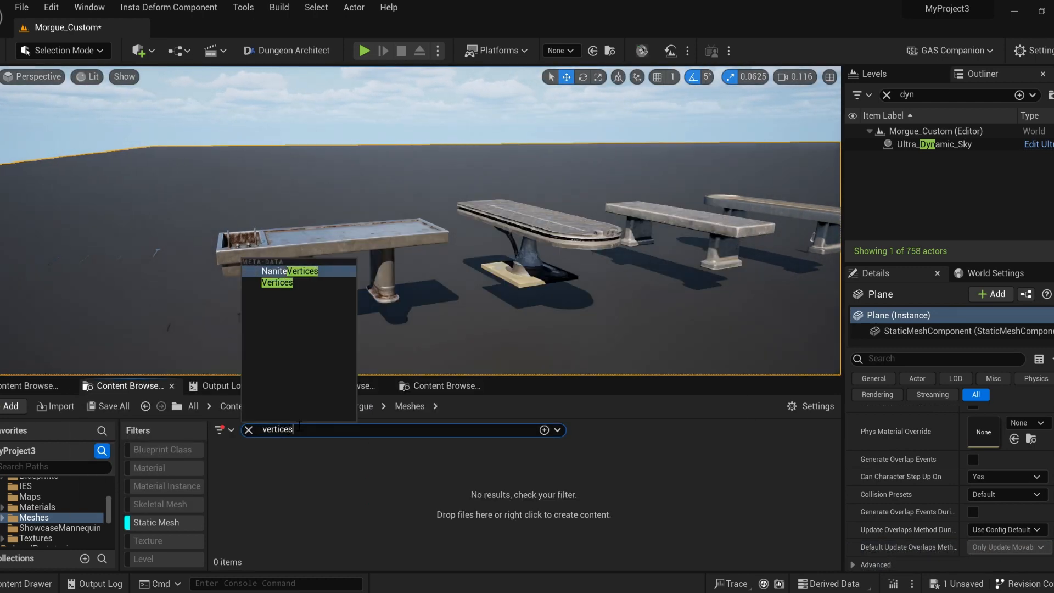
key("Return")
type("> 1000")
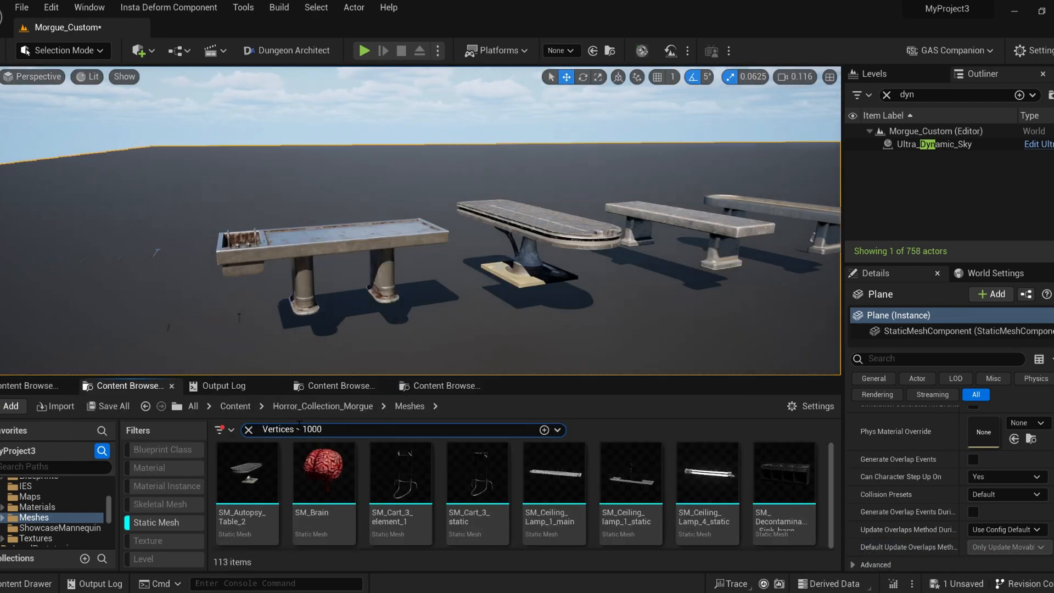
type("5")
type("10")
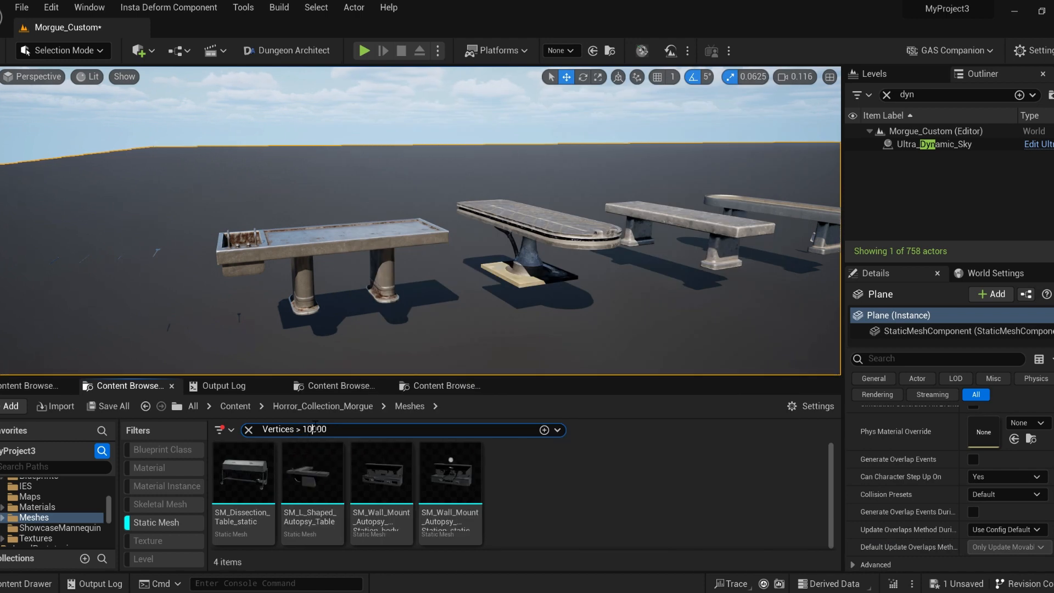
Replace the search with an LODs metadata query, testing thresholds above 1, 2 and 3.
key("ctrl+a")
key("BackSpace")
type("LODs >")
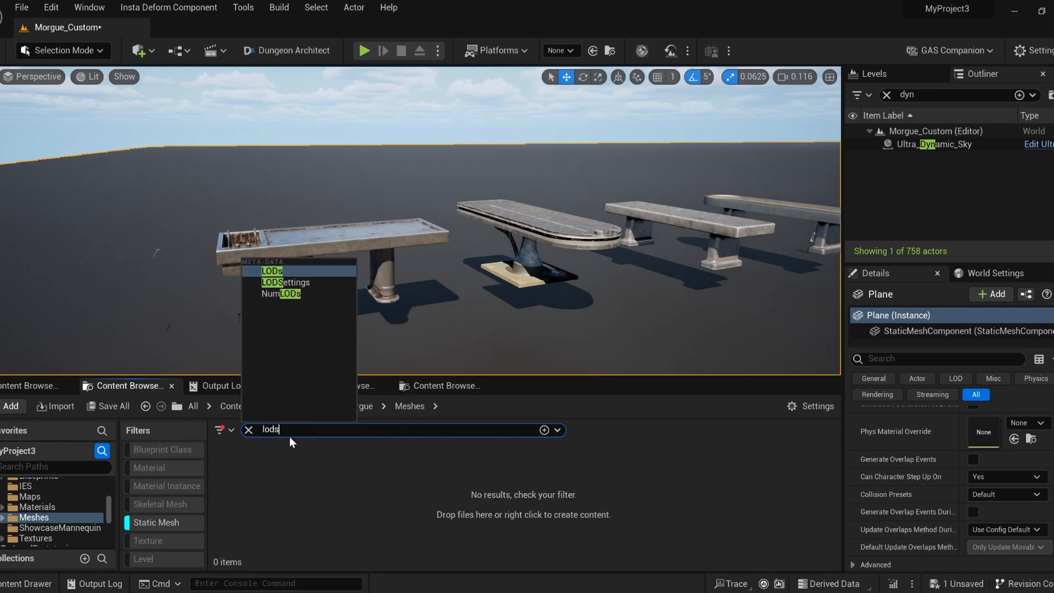
type(" 1")
key("BackSpace")
type("2")
key("BackSpace")
type("3")
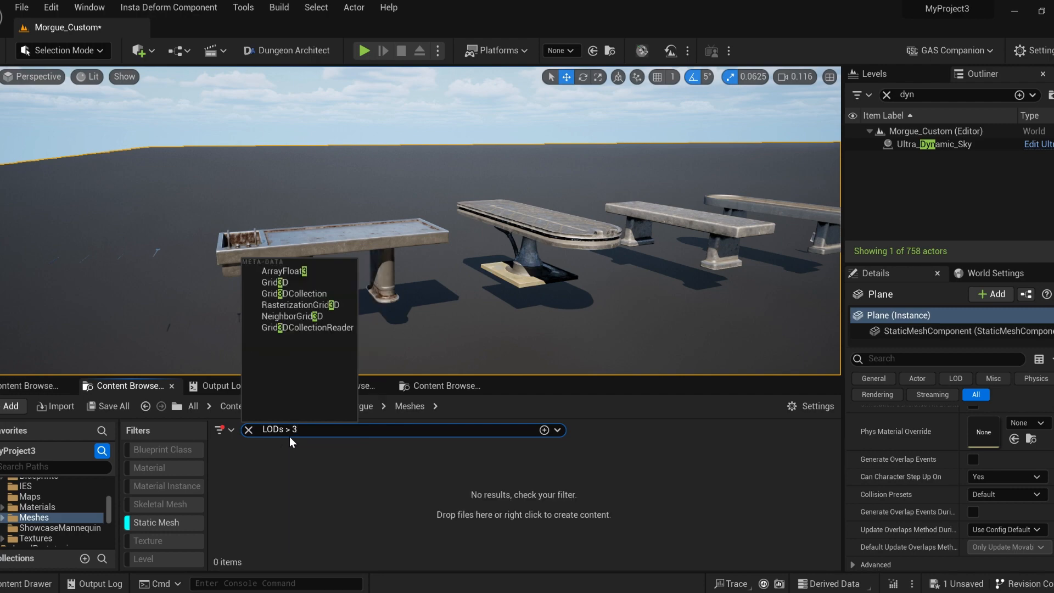
key("BackSpace")
Open SM_Autopsy_Table_1, preview its LOD 0, LOD 1 and LOD 2 versions, and close the mesh.
double_click(553, 483)
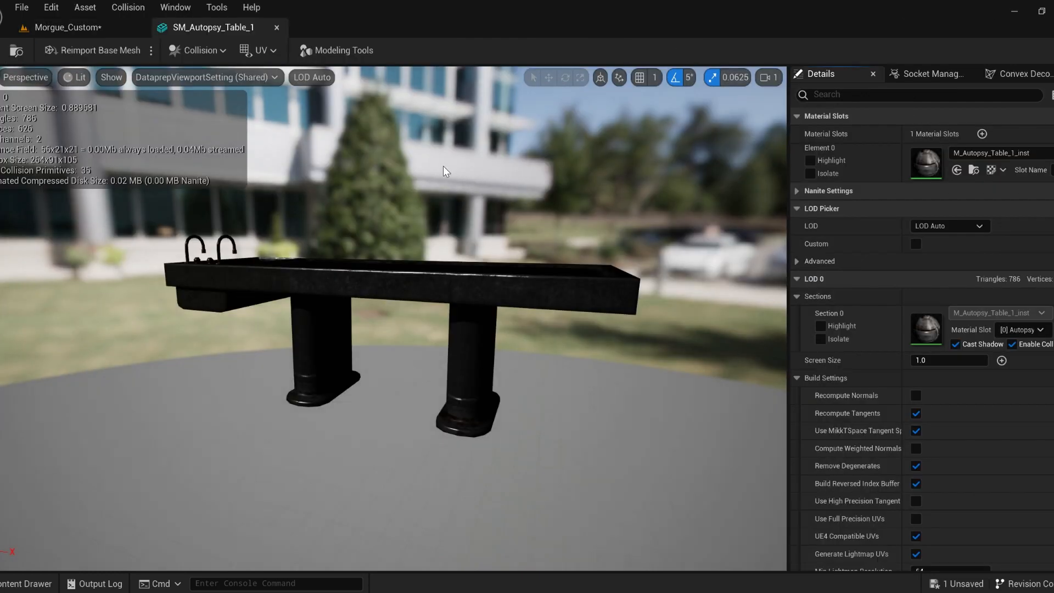
left_click_drag(322, 117, 324, 88)
left_click(305, 78)
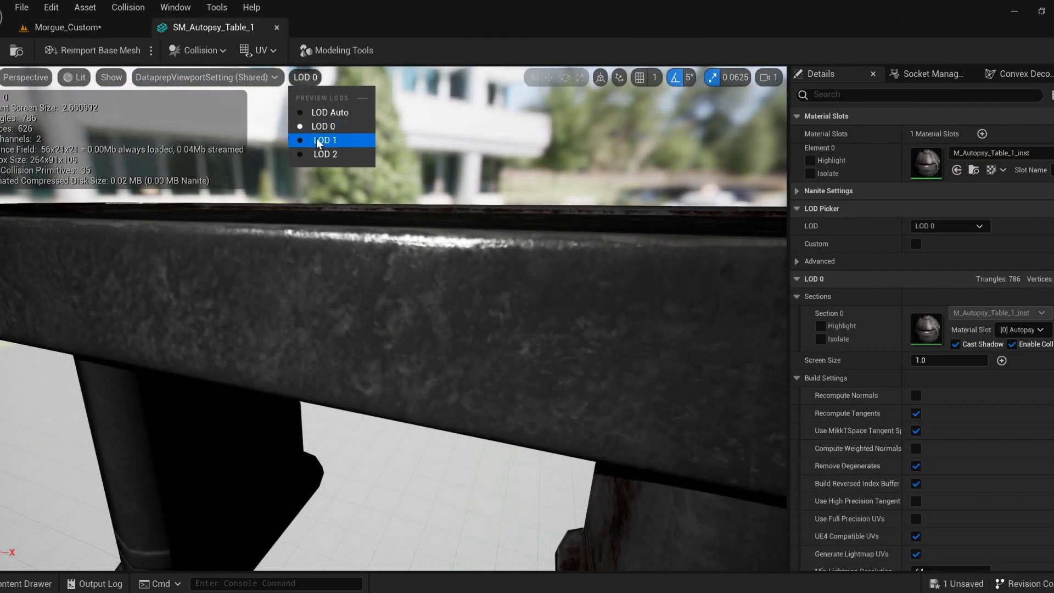
left_click(319, 141)
left_click(324, 155)
left_click_drag(330, 165, 351, 192)
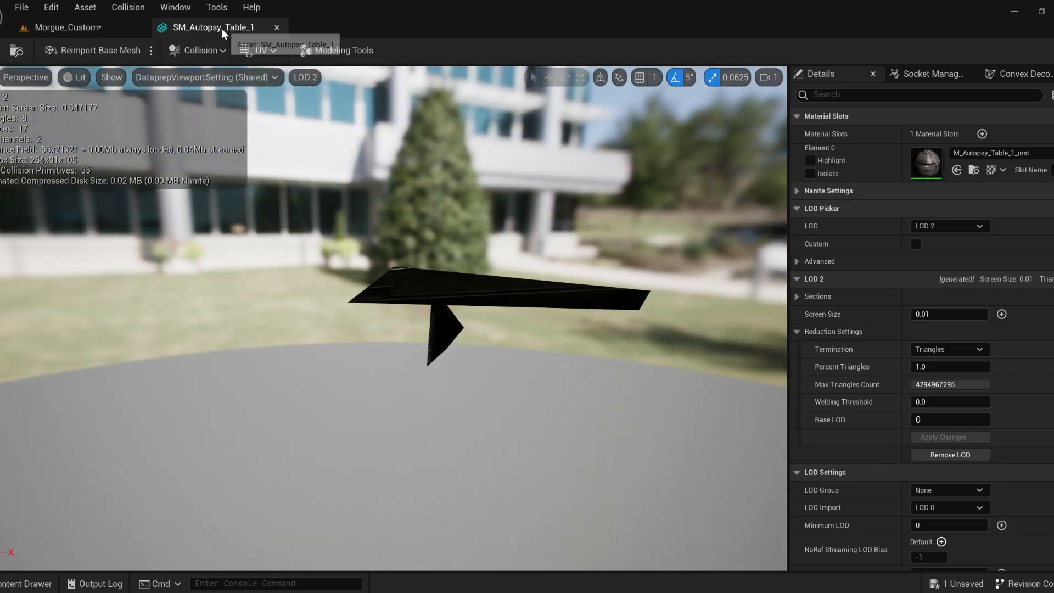
middle_click(220, 28)
Search the meshes for "UVChannels > 1", raise the threshold to 2, and clear the search.
left_click_drag(303, 430, 222, 435)
type("UVChannels > 1")
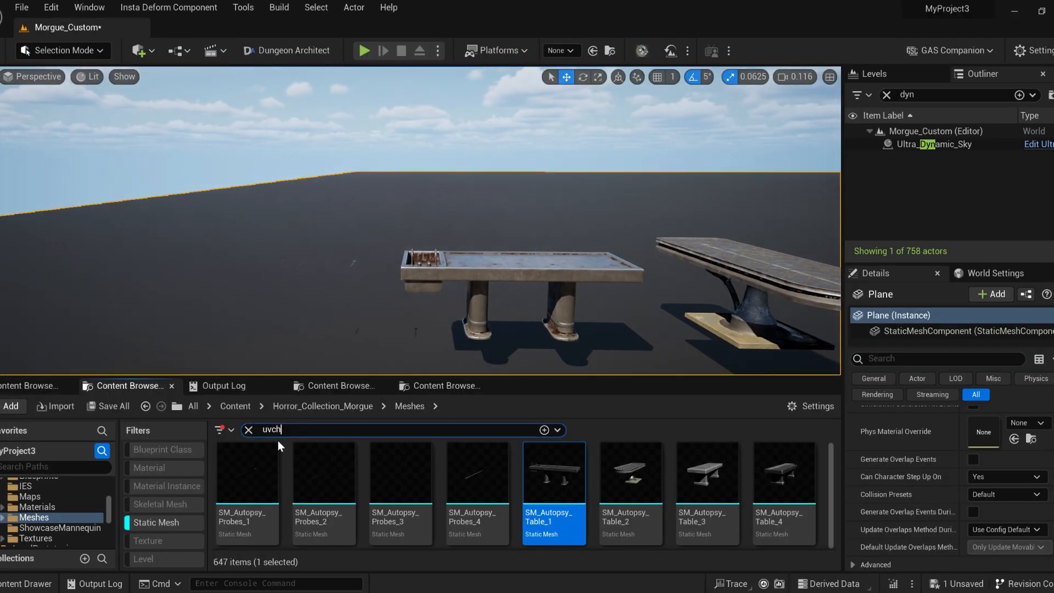
key("BackSpace")
type("2")
key("ctrl+a")
key("BackSpace")
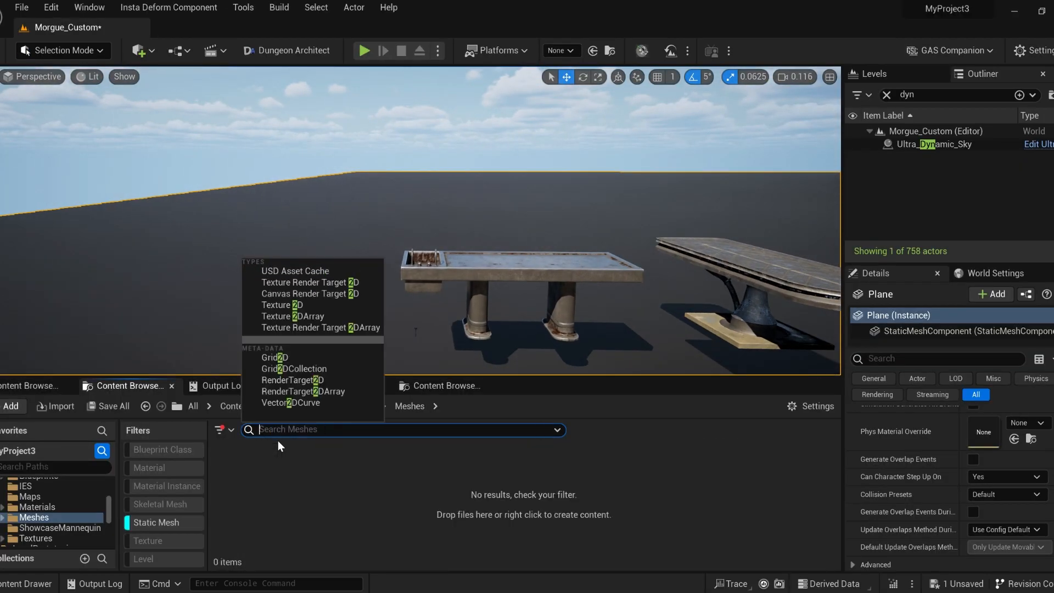
Search the meshes by the Materials metadata with thresholds above 1, 2, 3 and 4, and clear the search.
type("Materials > 1")
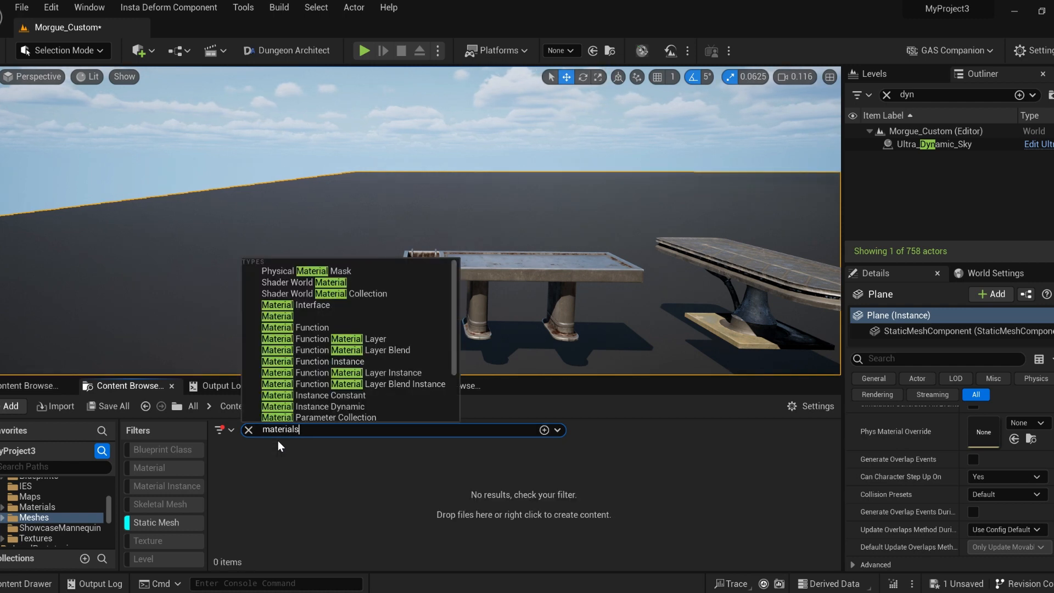
key("BackSpace")
type("2")
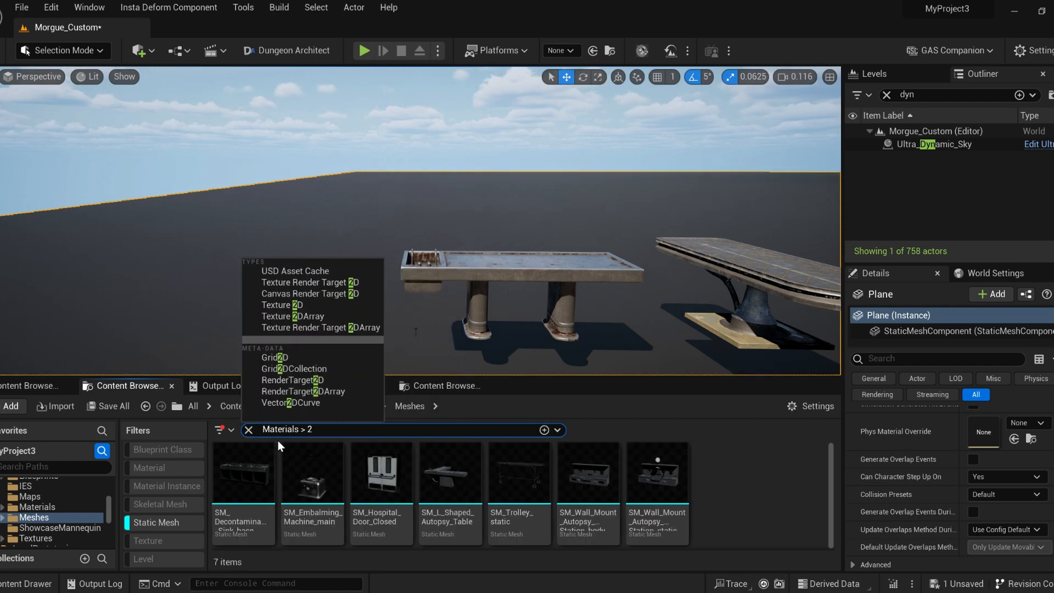
key("BackSpace")
type("3")
key("BackSpace")
type("4")
left_click(248, 430)
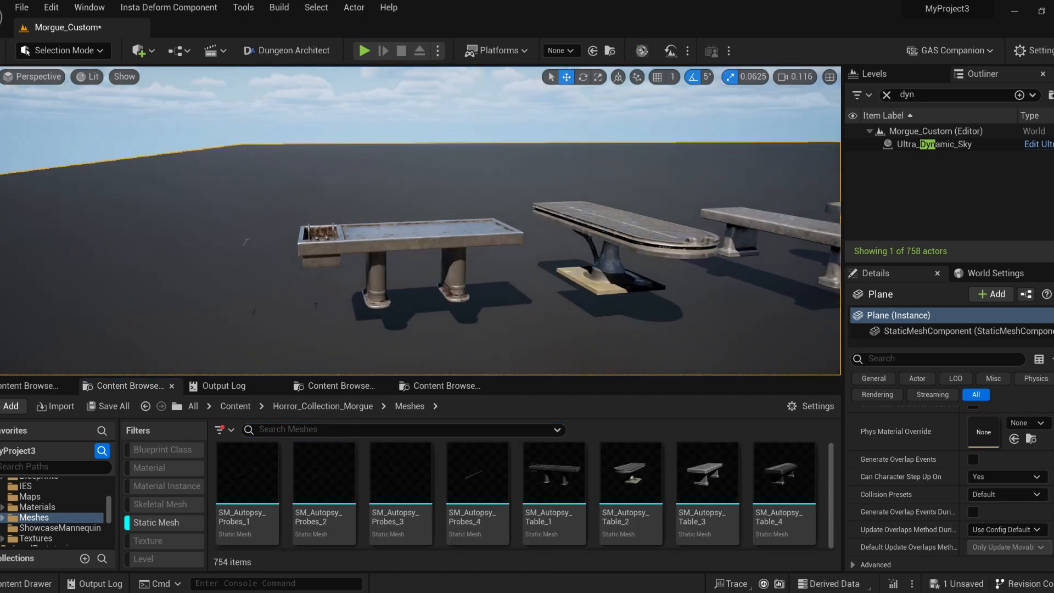
Turn off the Static Mesh filter, open the pack's Materials folder, and filter it to show only Material assets.
left_click(155, 522)
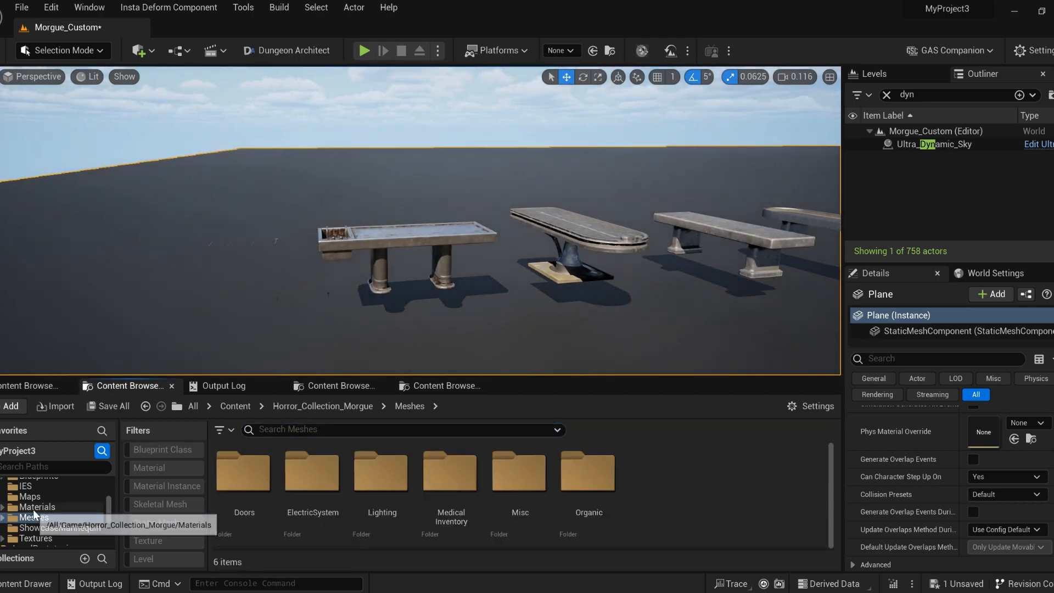
left_click(40, 507)
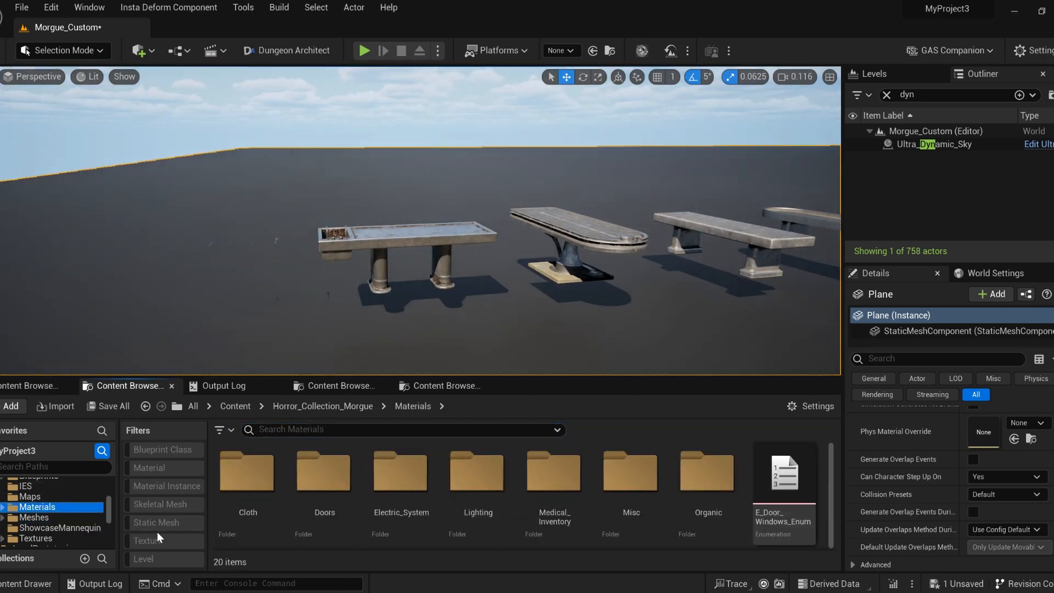
left_click(155, 468)
scroll(273, 484, "down", 2)
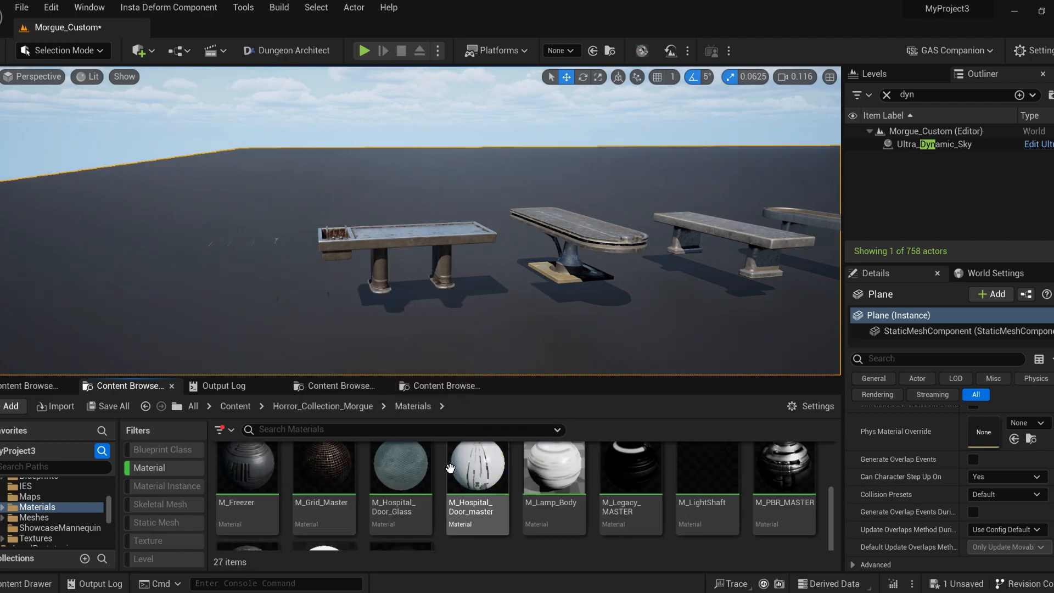
scroll(273, 484, "up", 2)
Inspect the M_Autopsy_Table, M_bed01_2, M_bed02_2 and M_Decals_Cloth_MASTER materials in turn, closing each one.
double_click(273, 483)
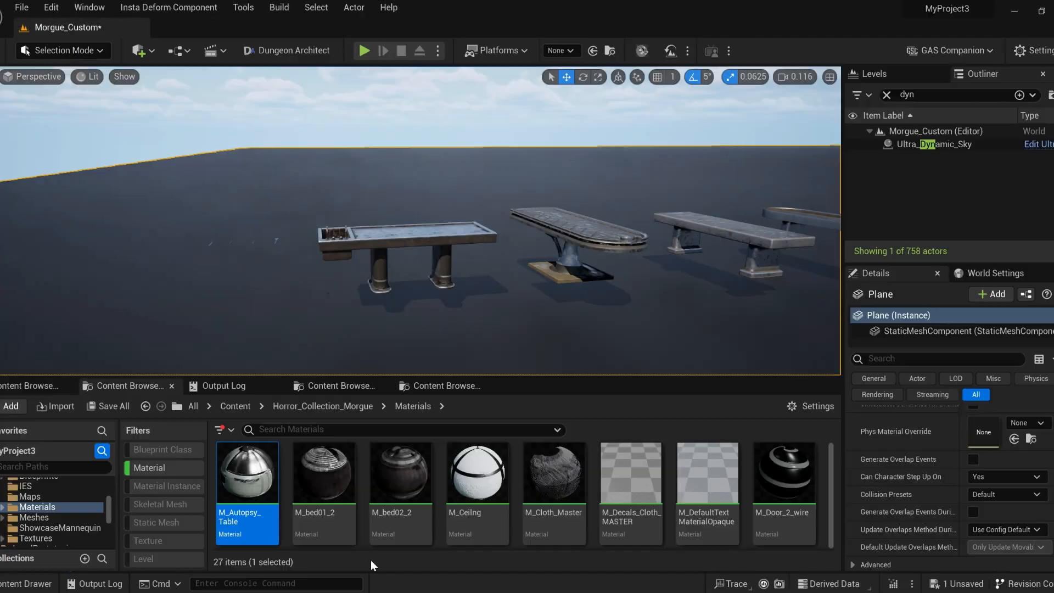
left_click(324, 472)
double_click(324, 473)
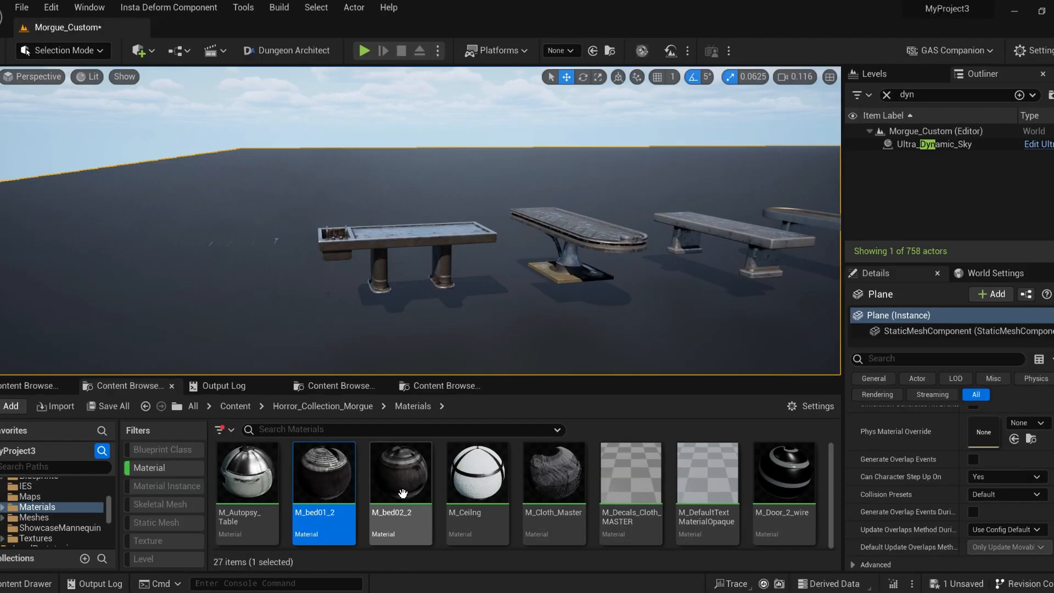
double_click(402, 492)
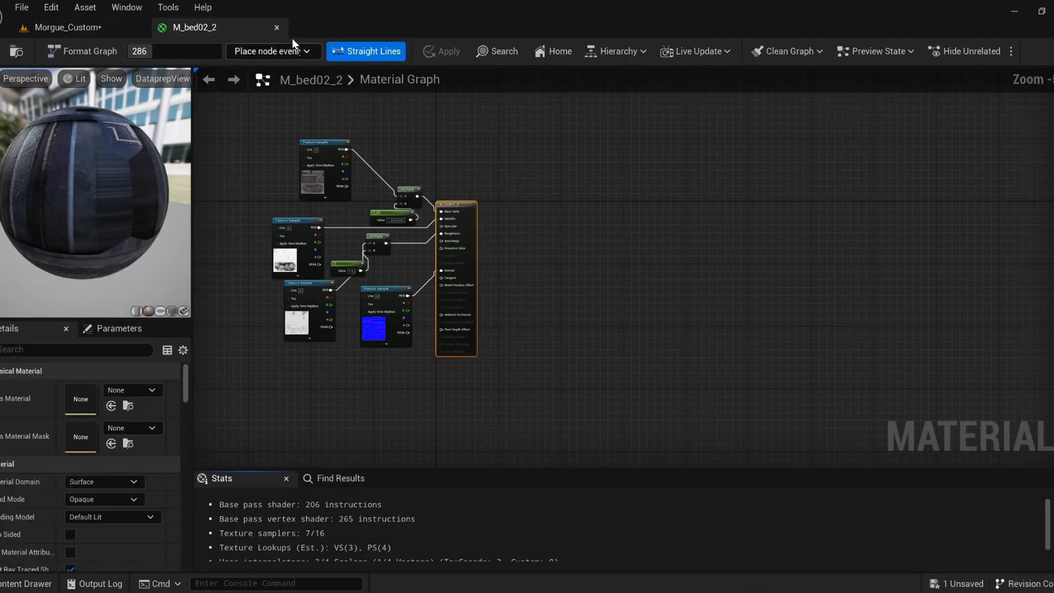
left_click(278, 27)
double_click(631, 472)
left_click(277, 27)
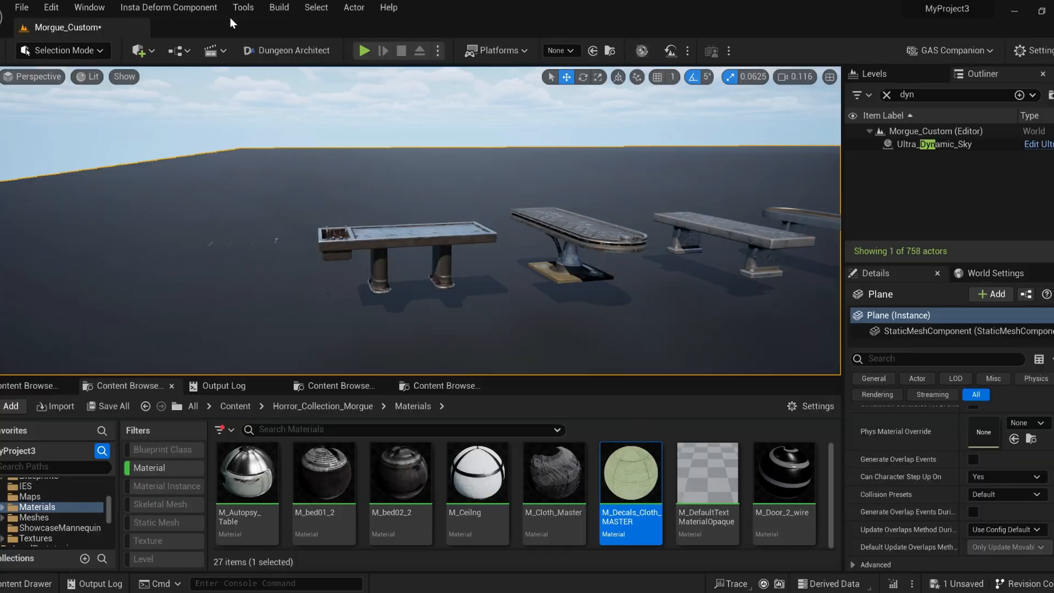
Examine the material graphs of M_DefaultTextMaterialOpaque and M_Door_2_wire, closing each one.
double_click(706, 472)
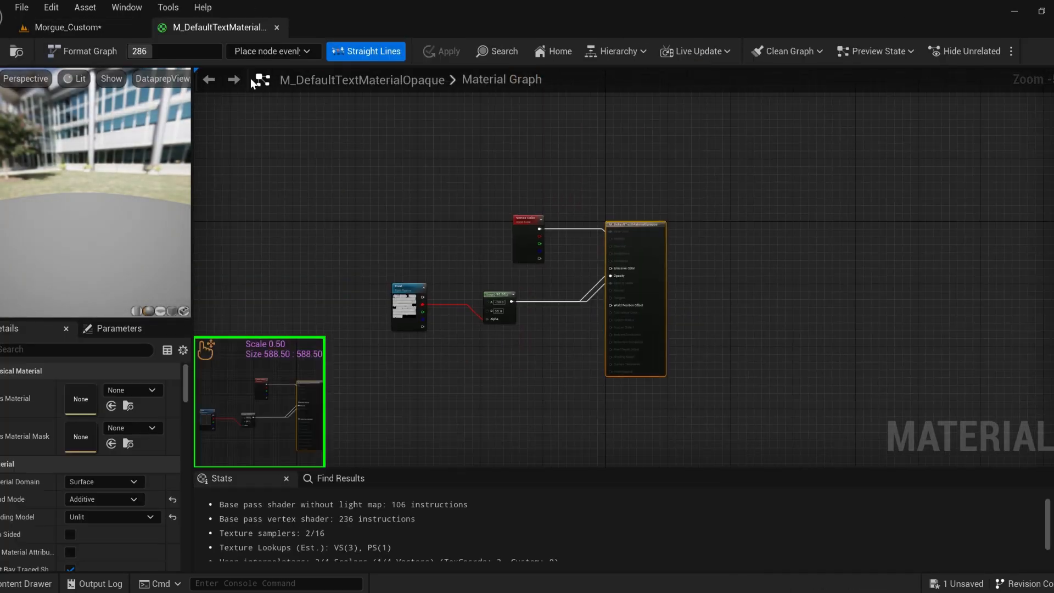
left_click(277, 27)
double_click(783, 472)
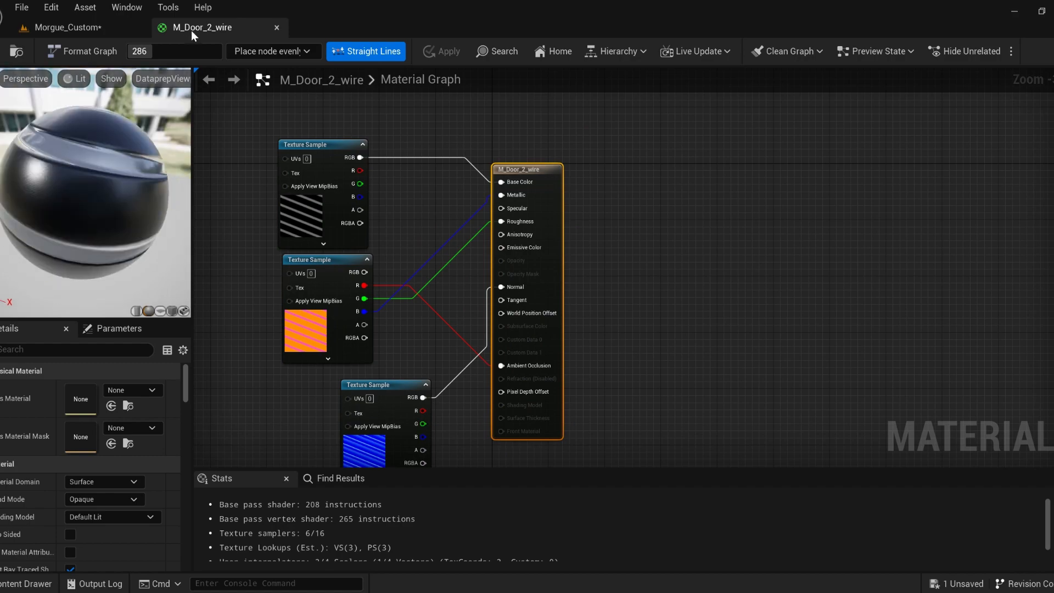
scroll(308, 182, "up", 2)
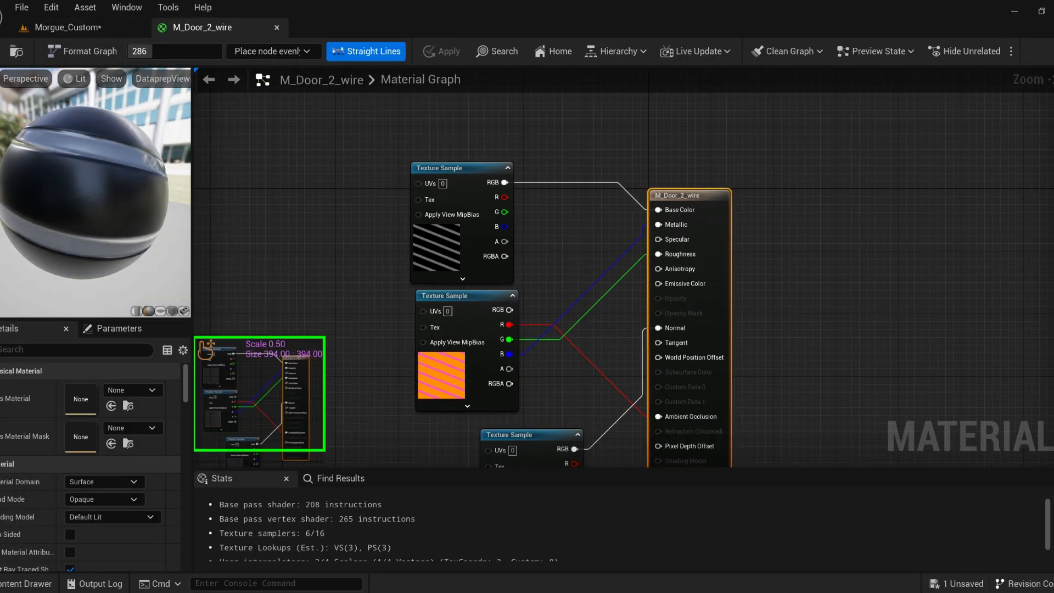
left_click(276, 27)
Examine the material graphs of M_PBR_MASTER and M_Legacy_MASTER, closing each one.
scroll(549, 495, "down", 2)
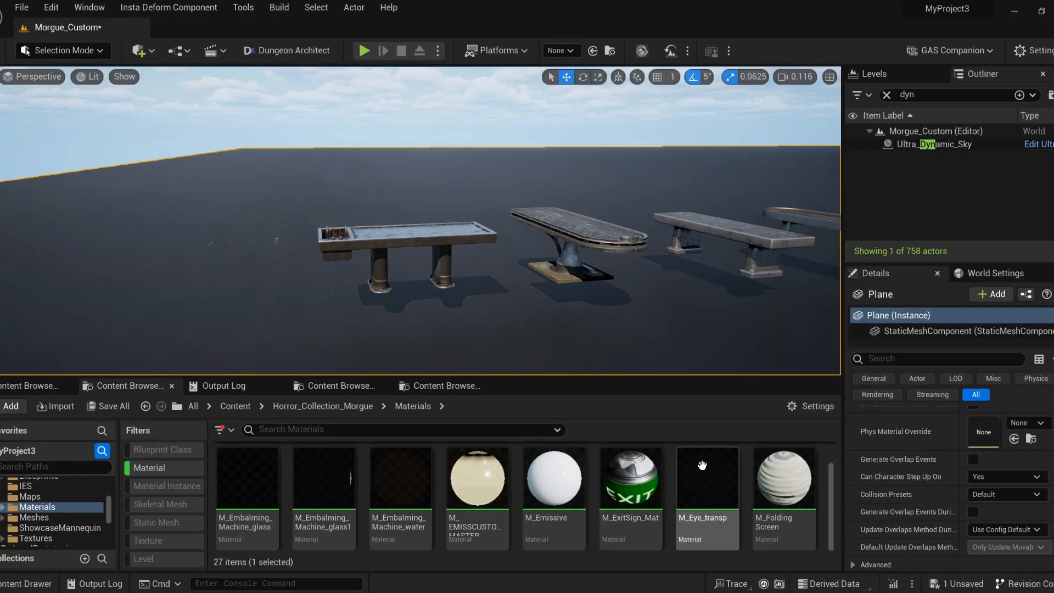
scroll(702, 466, "down", 3)
double_click(771, 461)
scroll(571, 300, "down", 11)
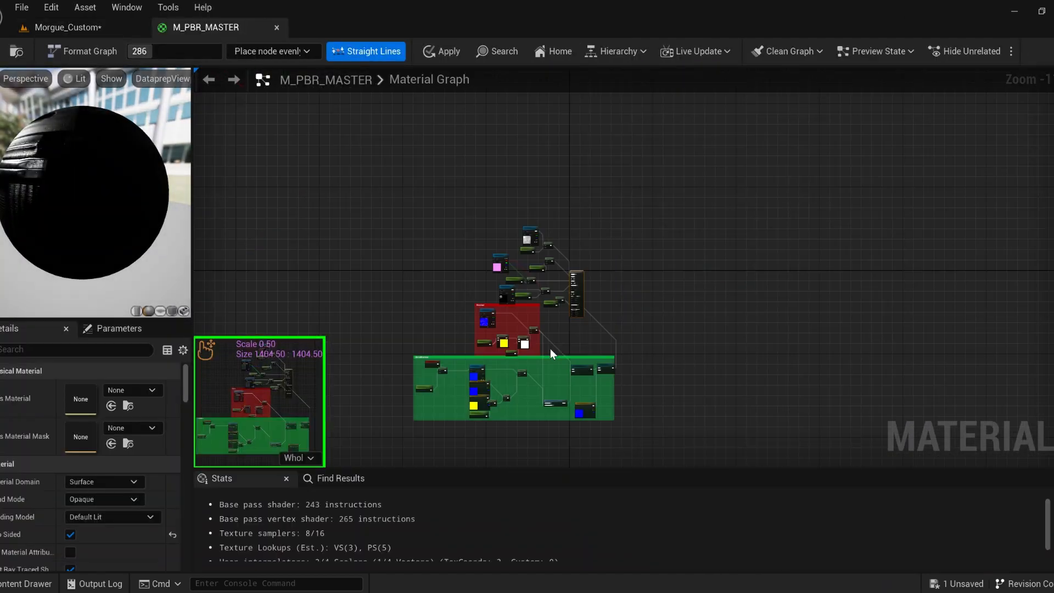
scroll(550, 349, "up", 3)
left_click(277, 27)
left_click(621, 336)
scroll(709, 483, "up", 1)
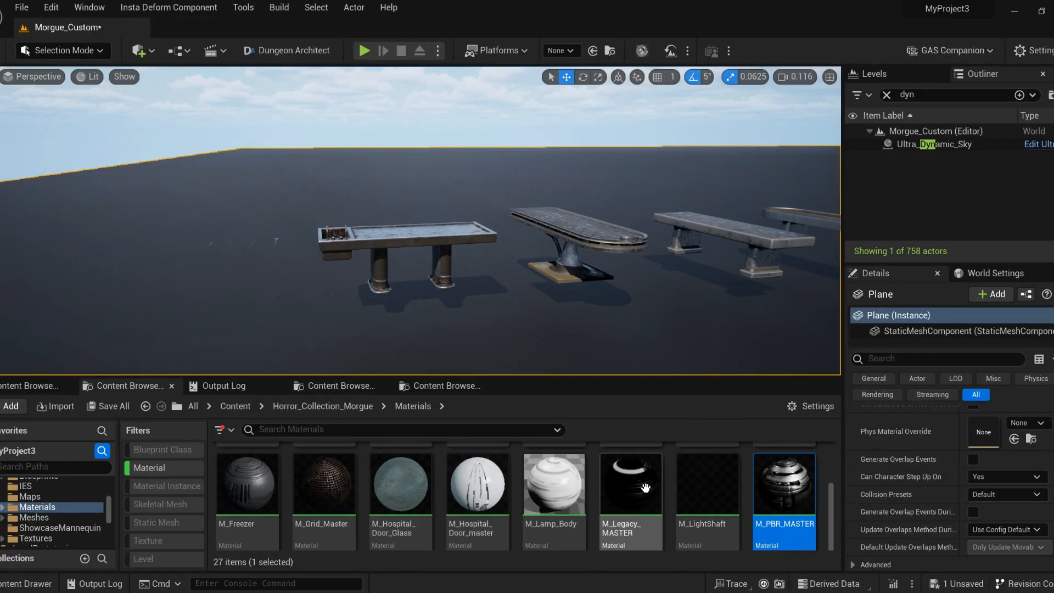
double_click(646, 488)
scroll(462, 288, "down", 3)
left_click(301, 27)
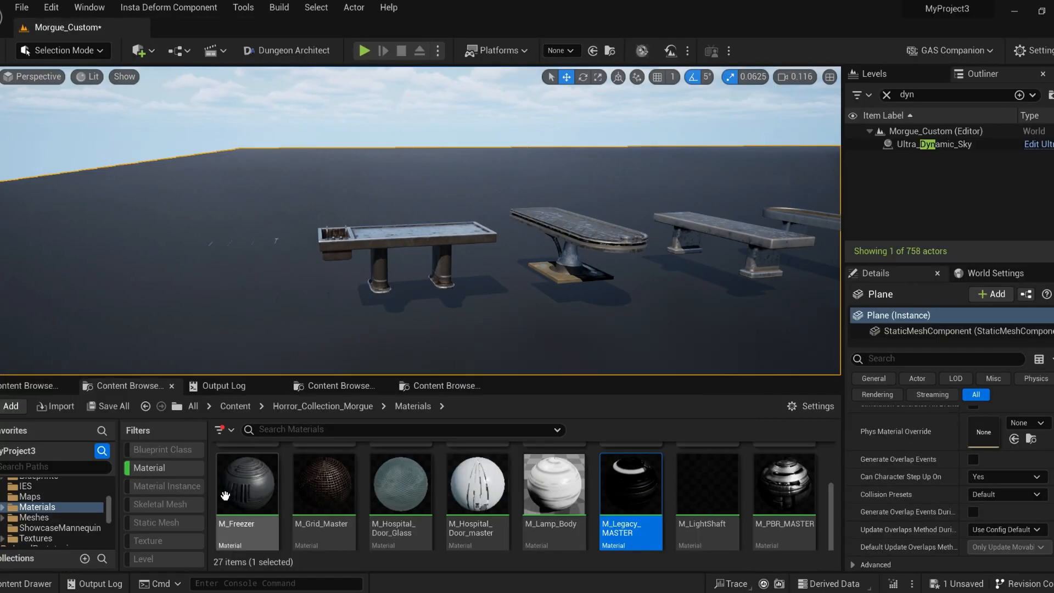
Open the material instance of SM_Autopsy_Table_1 from the level and use the table mesh as its preview mesh.
left_click(360, 244)
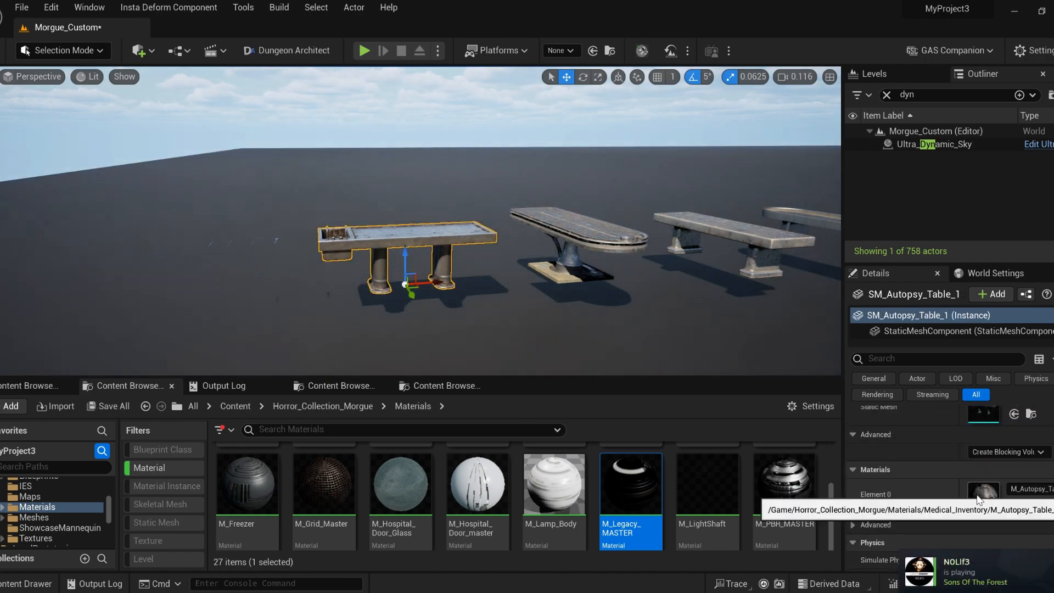
double_click(888, 472)
left_click(67, 27)
key("ctrl+b")
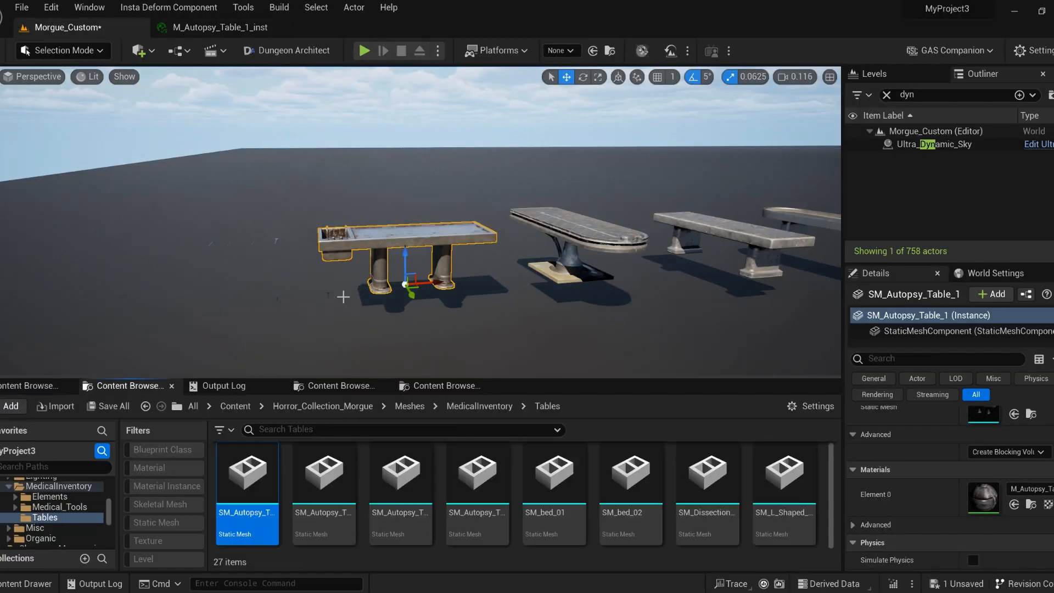
left_click(220, 27)
left_click(493, 565)
mouse_move(278, 365)
left_mouse_down()
mouse_move(324, 407)
mouse_move(278, 365)
left_mouse_up()
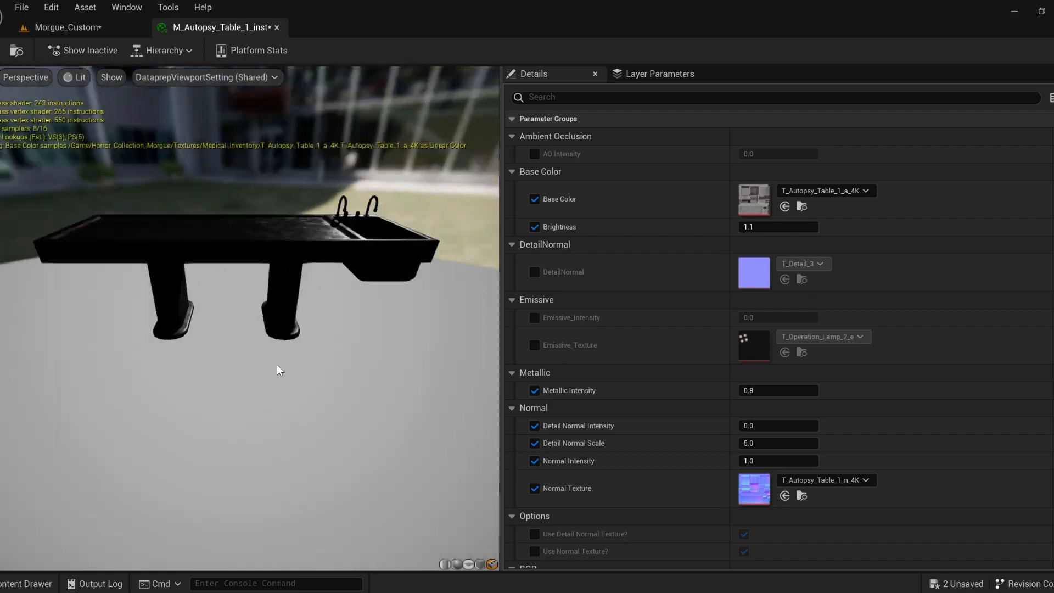
Enable the AO Intensity parameter of the autopsy table's material instance, set it to 1, and inspect the tabletop.
left_click(535, 154)
left_click(744, 154)
type("1")
key("Return")
left_click_drag(319, 275, 385, 352)
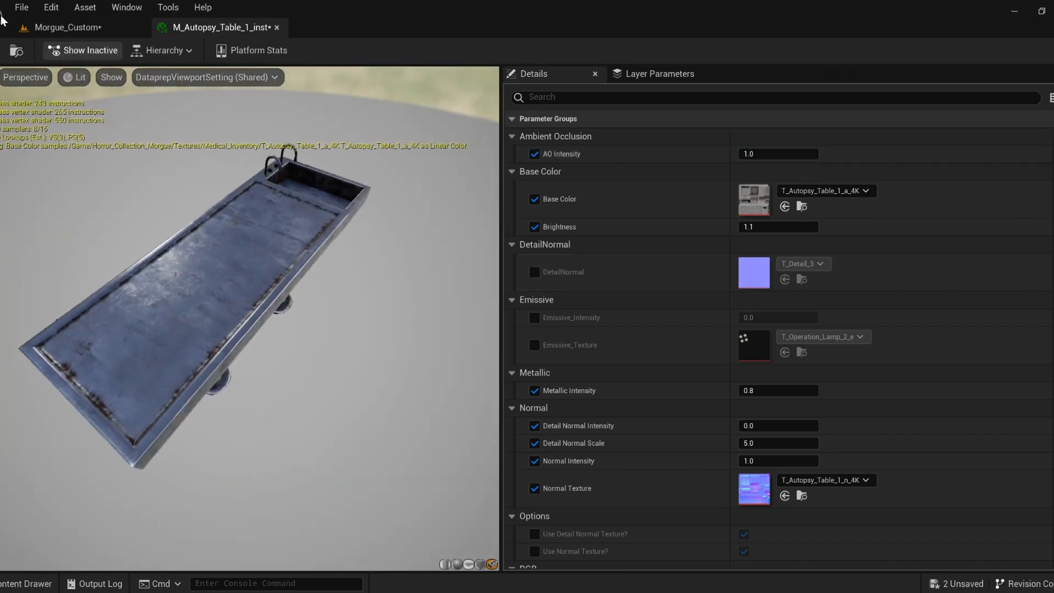
Check the autopsy table in the level and set its material instance's AO Intensity to 0 for comparison.
left_click(68, 27)
right_click_drag(417, 220, 406, 258)
left_click(219, 27)
left_click(772, 157)
type("0")
key("Return")
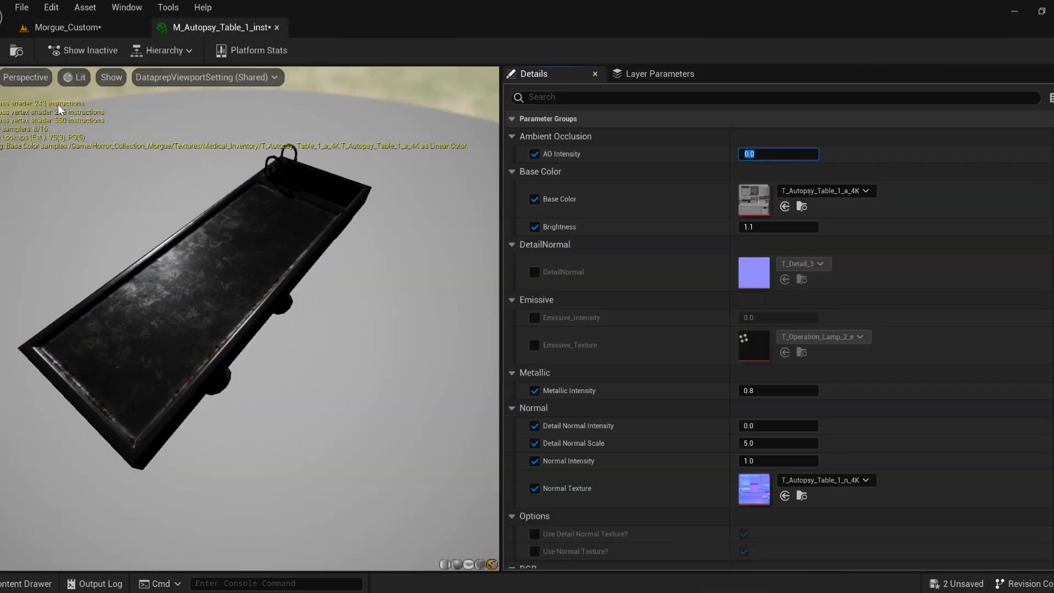
View the table in the level with zero ambient occlusion and restore AO Intensity to 1.
left_click(67, 27)
right_click_drag(417, 220, 406, 209)
left_click(220, 27)
left_click(761, 155)
type("1")
key("Return")
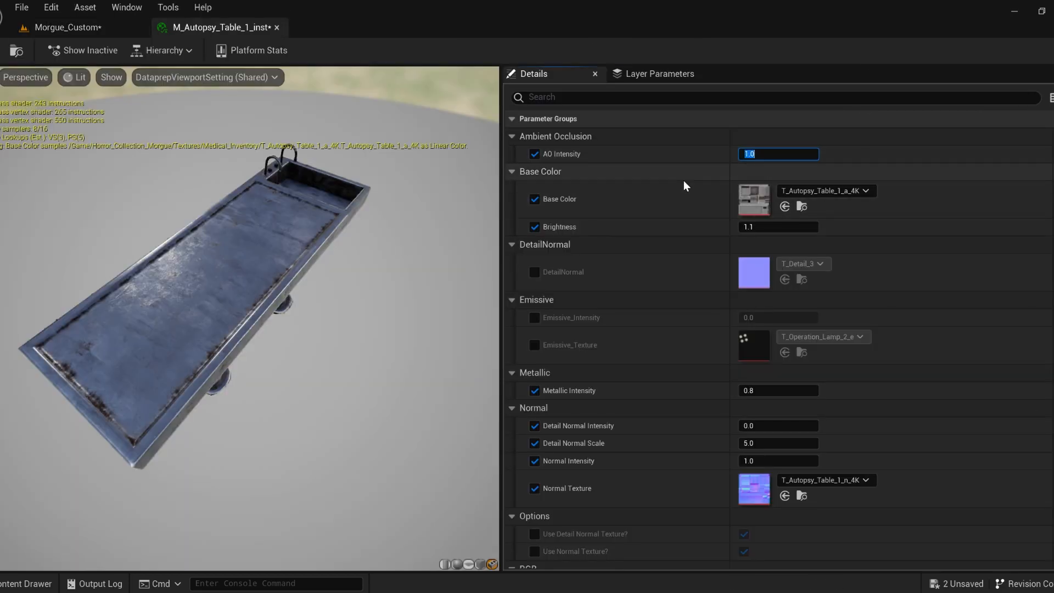
Test AO Intensity at 0.5 and return it to 1.
type("0.5")
key("Return")
type("1")
key("Return")
Test the Base Color Brightness at 2.0 and return it to 1.1.
left_click(763, 227)
type("0.5")
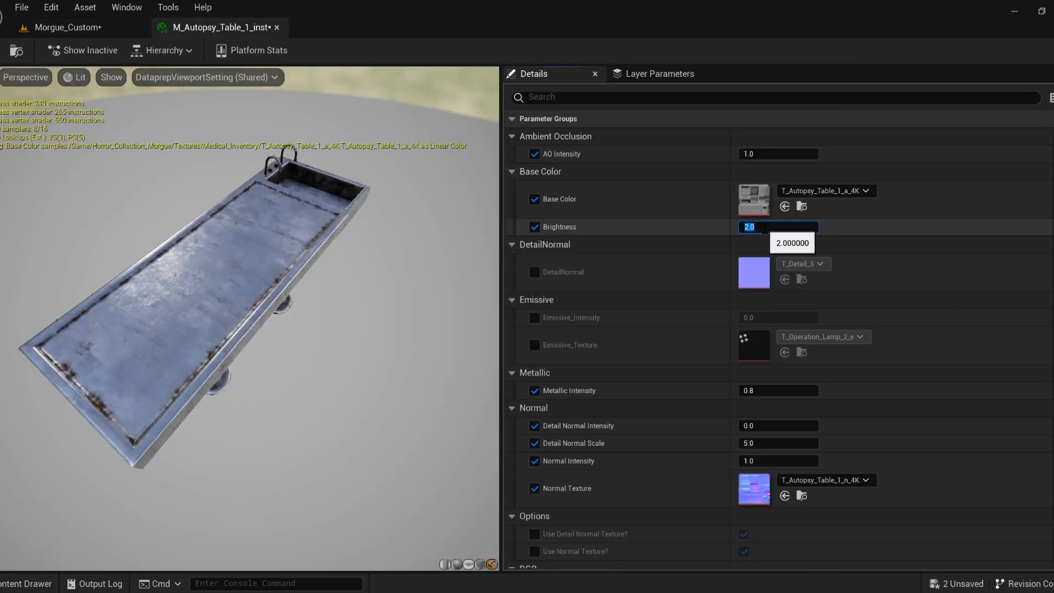
key("Return")
type("1.1")
key("Return")
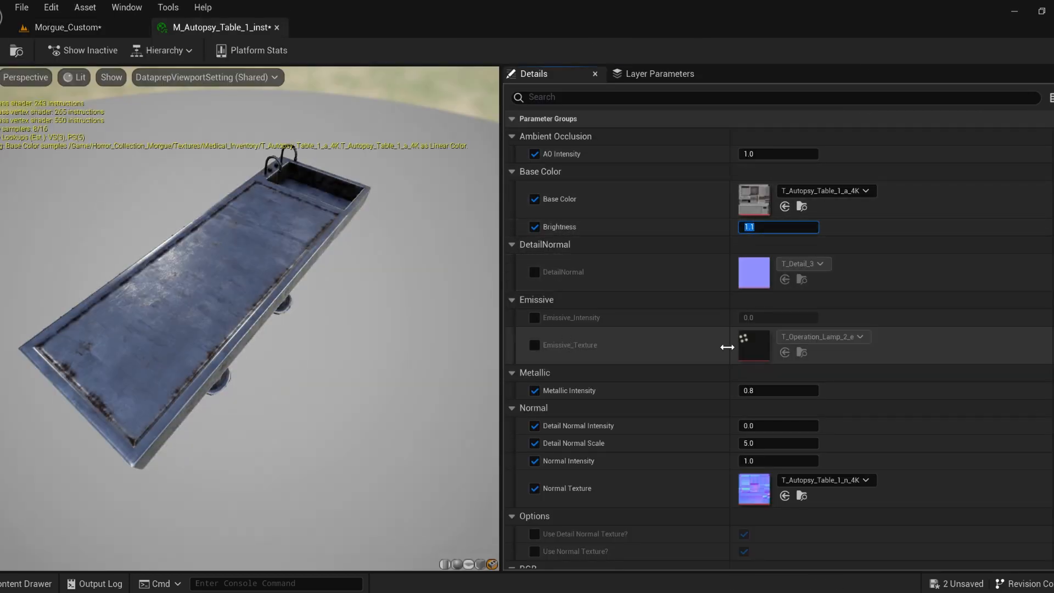
Set Metallic Intensity to 2 and turn off Use Detail Normal Texture for the autopsy table's material instance.
scroll(727, 345, "down", 2)
left_click(769, 348)
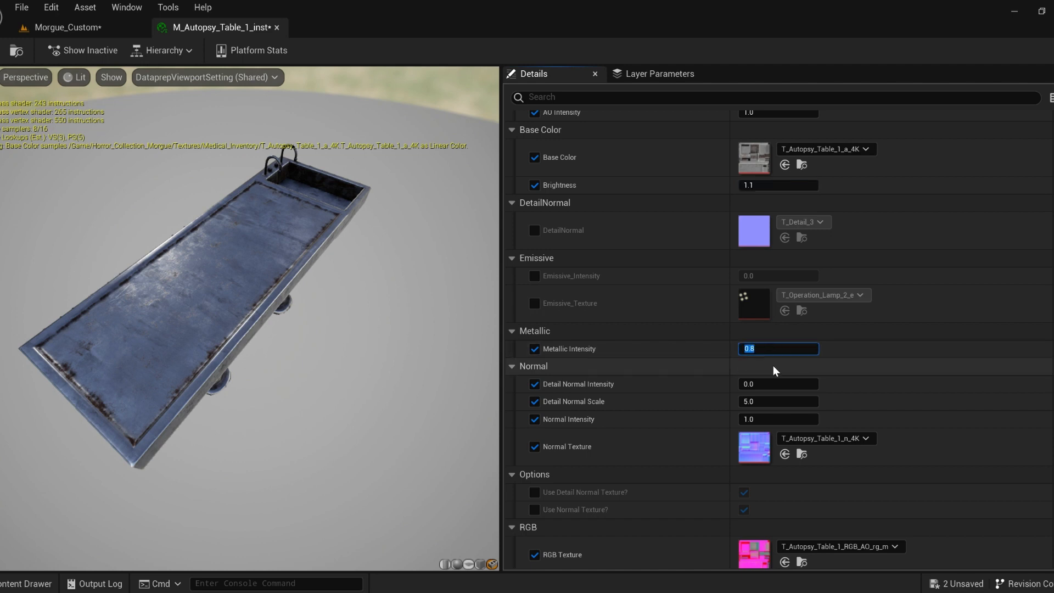
type("2")
key("Return")
scroll(753, 383, "down", 2)
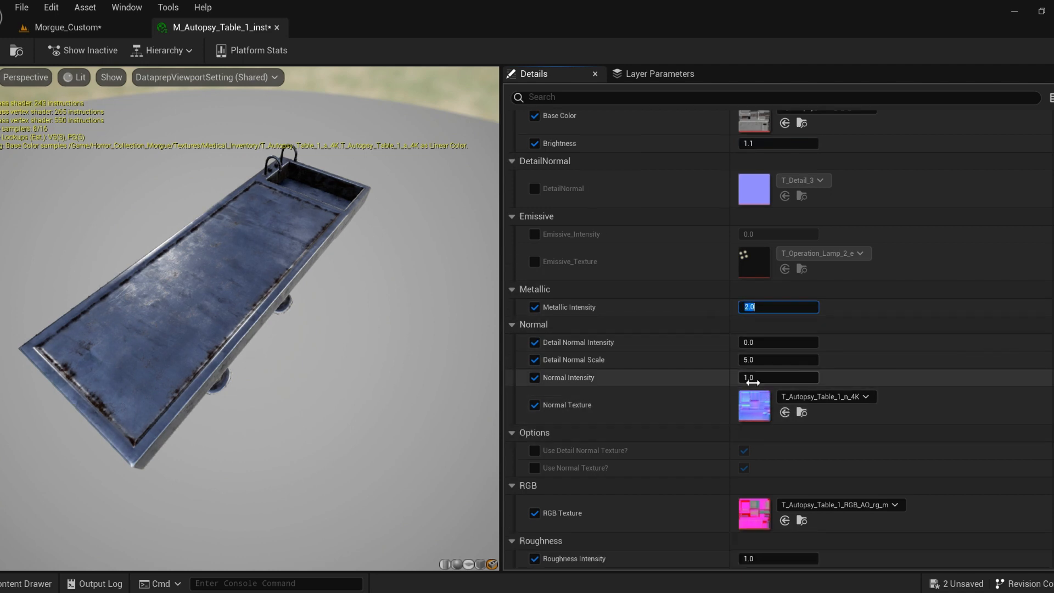
scroll(752, 382, "down", 6)
left_click(744, 366)
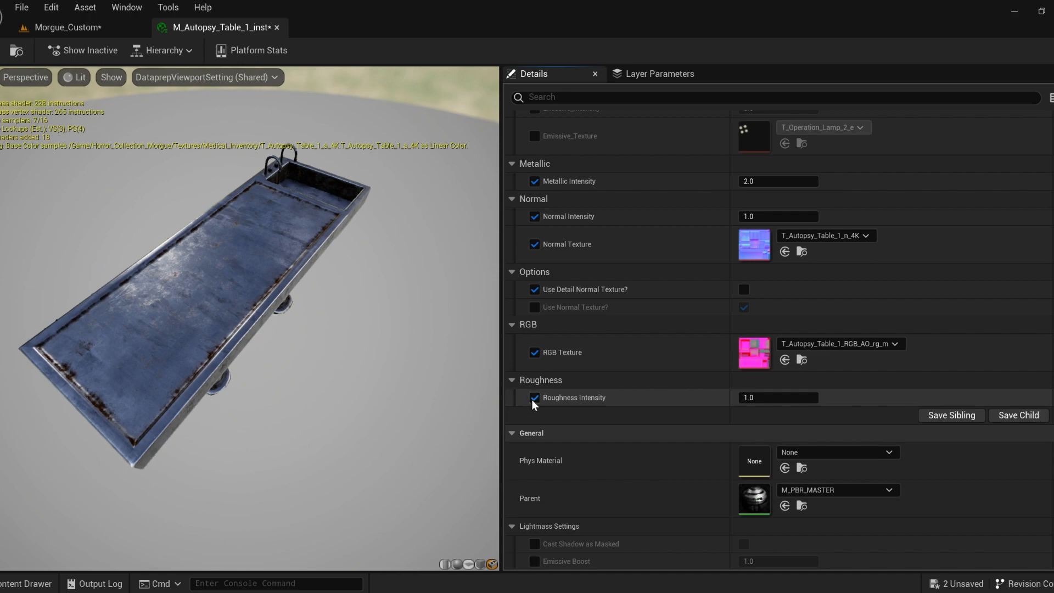
Test Roughness Intensity at 0.5, return it to 1, and inspect the table surface in the preview.
left_click(769, 398)
type("0.5")
key("Return")
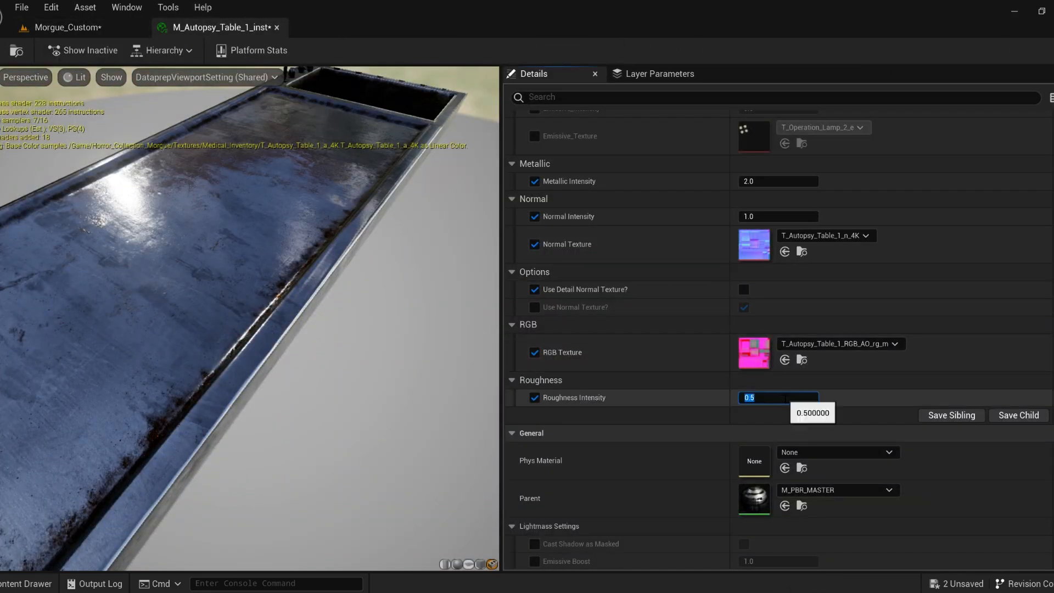
type("1")
key("Return")
mouse_move(247, 224)
left_mouse_down()
mouse_move(254, 249)
mouse_move(254, 209)
left_mouse_up()
scroll(729, 327, "down", 7)
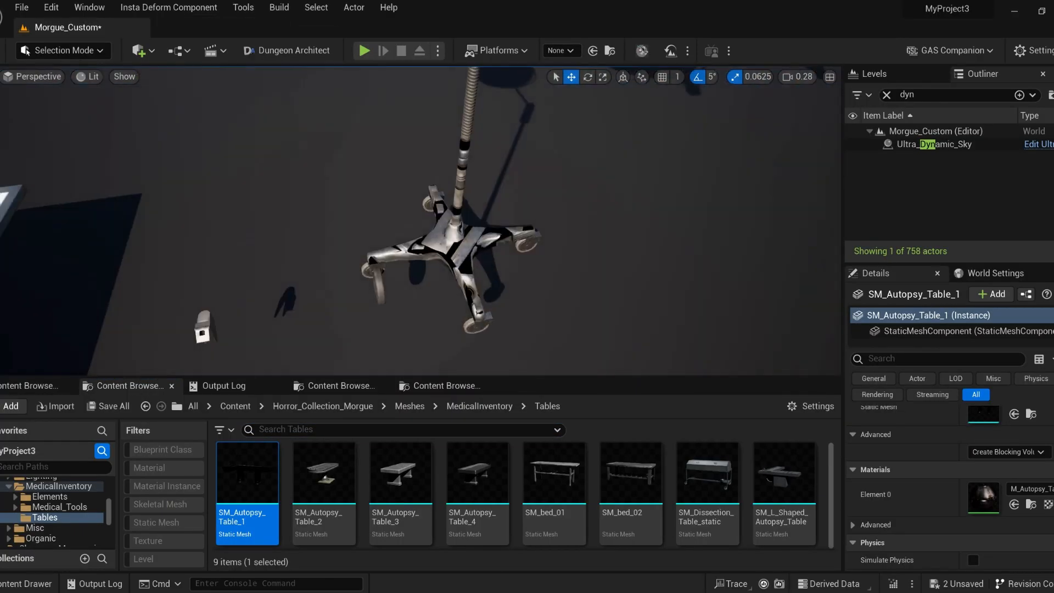
Open SM_Operation_Lamp_2 from the level and try alternative materials on Element 0, including M_Operation_Lamp_2_inst_2.
right_click_drag(434, 307, 437, 285)
left_click(436, 305)
key("ctrl+e")
mouse_move(521, 299)
left_mouse_down()
mouse_move(511, 346)
mouse_move(511, 300)
left_mouse_up()
left_click(1002, 154)
left_click(969, 432)
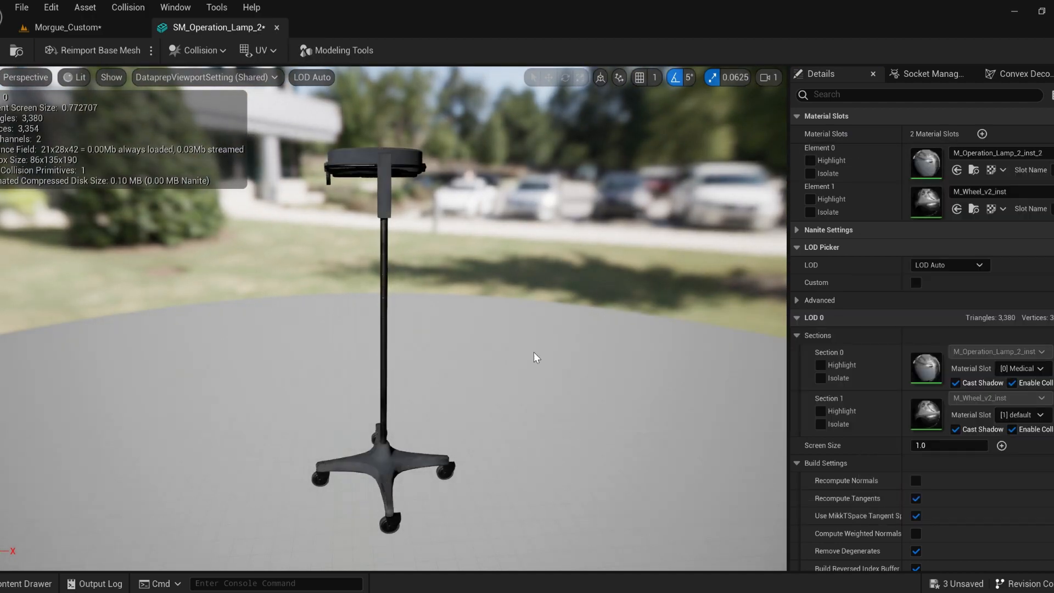
left_click_drag(534, 358, 596, 354)
left_click(1003, 153)
scroll(991, 367, "up", 1)
left_click(1003, 365)
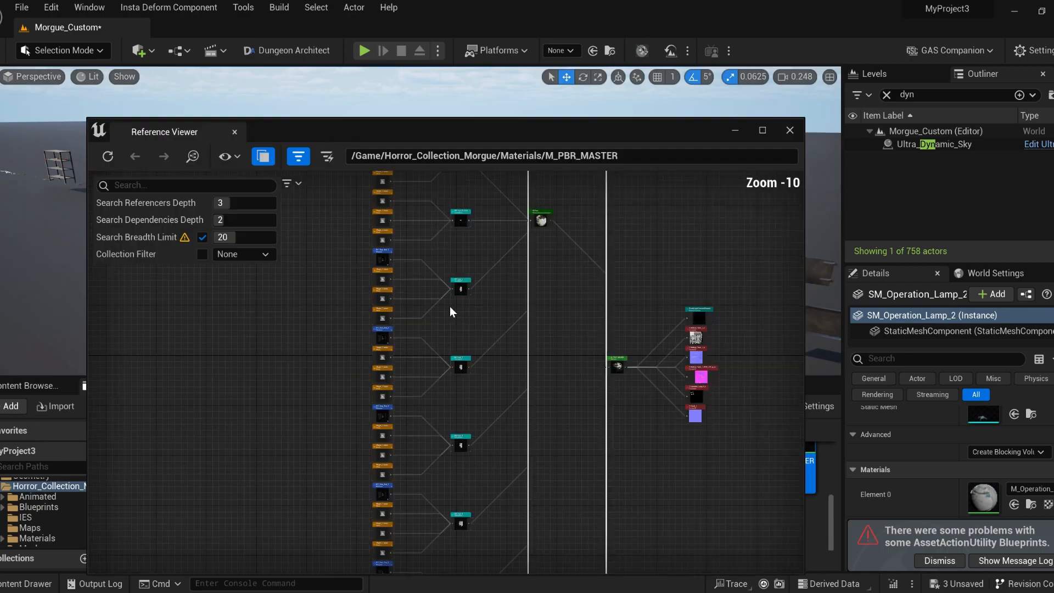
Trace the assets that reference M_PBR_MASTER in the Reference Viewer and locate SM_Fuse_2 in its content folder.
scroll(450, 307, "up", 9)
right_click_drag(494, 291, 492, 403)
left_click(502, 317)
key("ctrl+b")
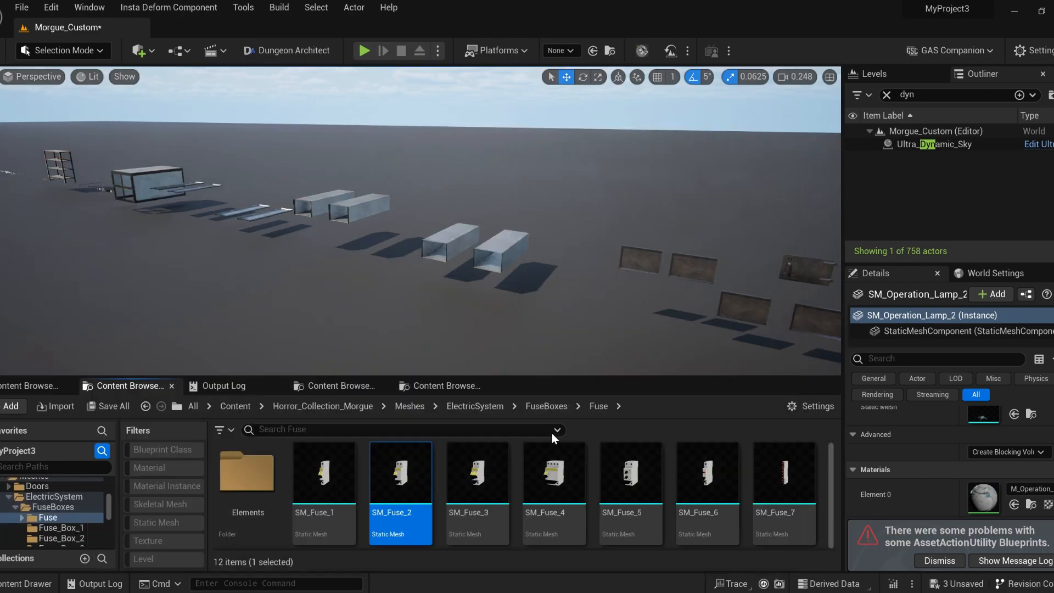
Open the M_Fuse material instance from SM_Fuse_2, preview it on the fuse mesh, and enable its AO Intensity parameter.
double_click(401, 472)
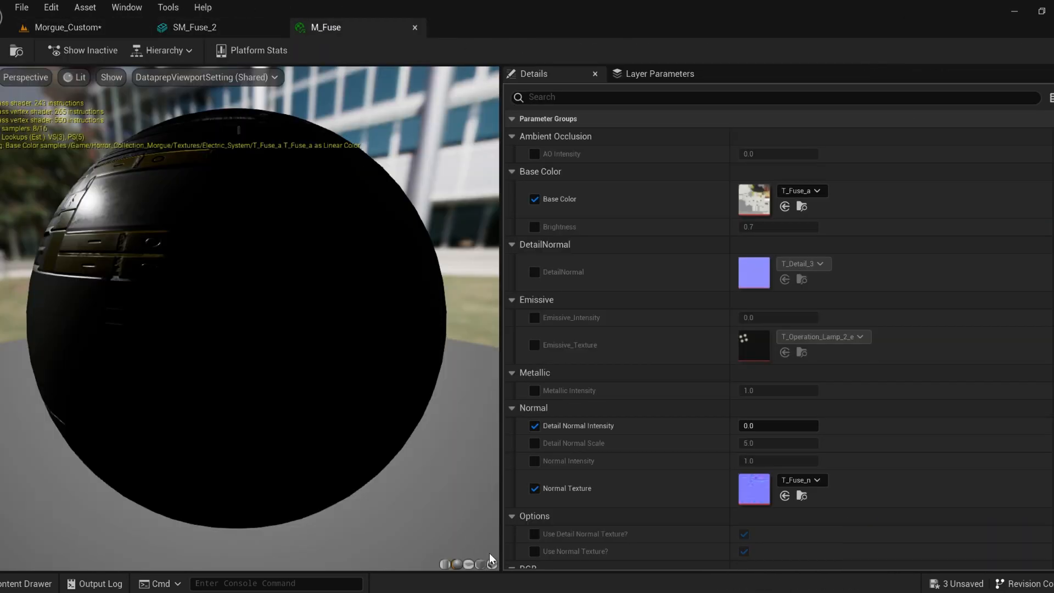
left_click(492, 561)
left_click(766, 155)
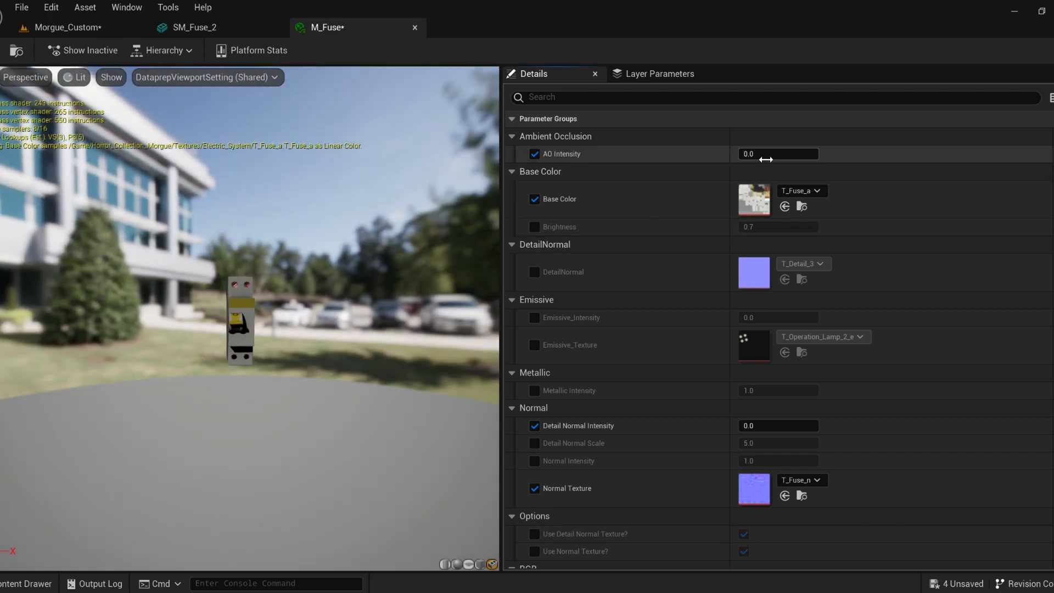
scroll(586, 307, "down", 12)
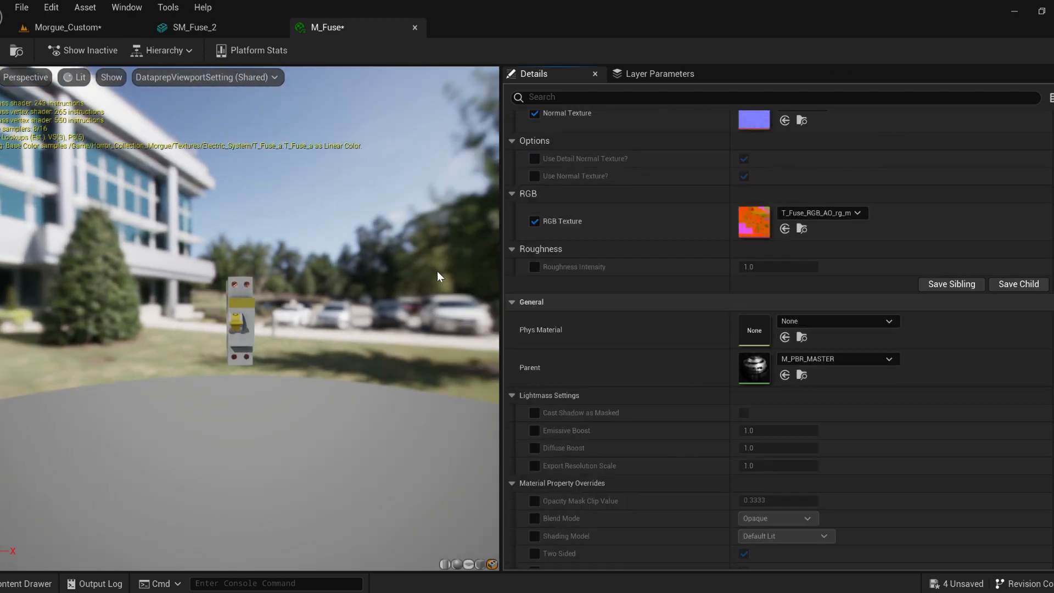
middle_click(291, 26)
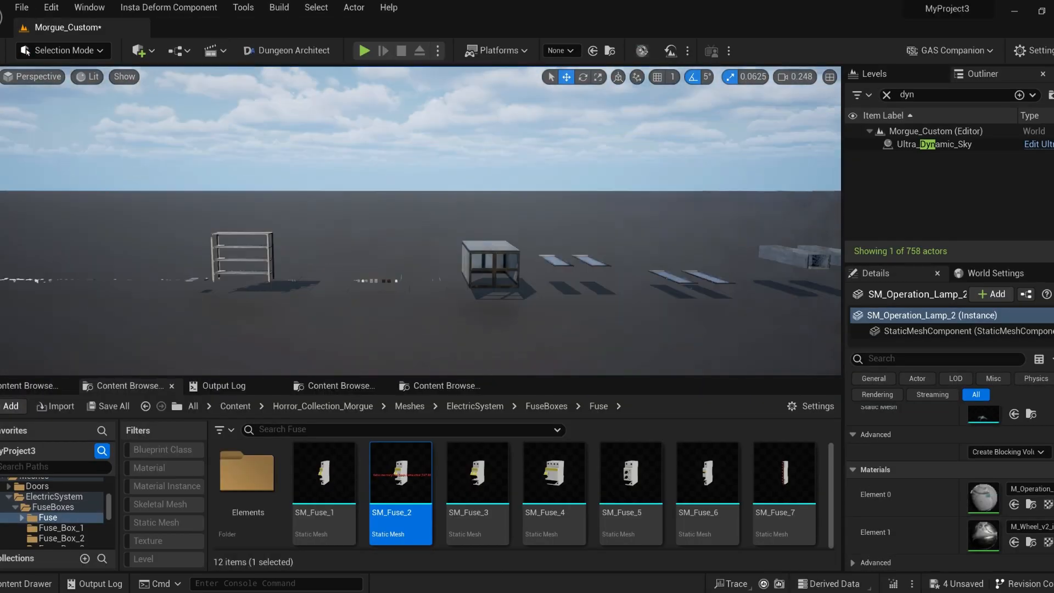
Select the single hospital door, SM_DoorSingle_DoorSingle, in the level.
left_click(15, 508)
scroll(19, 522, "down", 8)
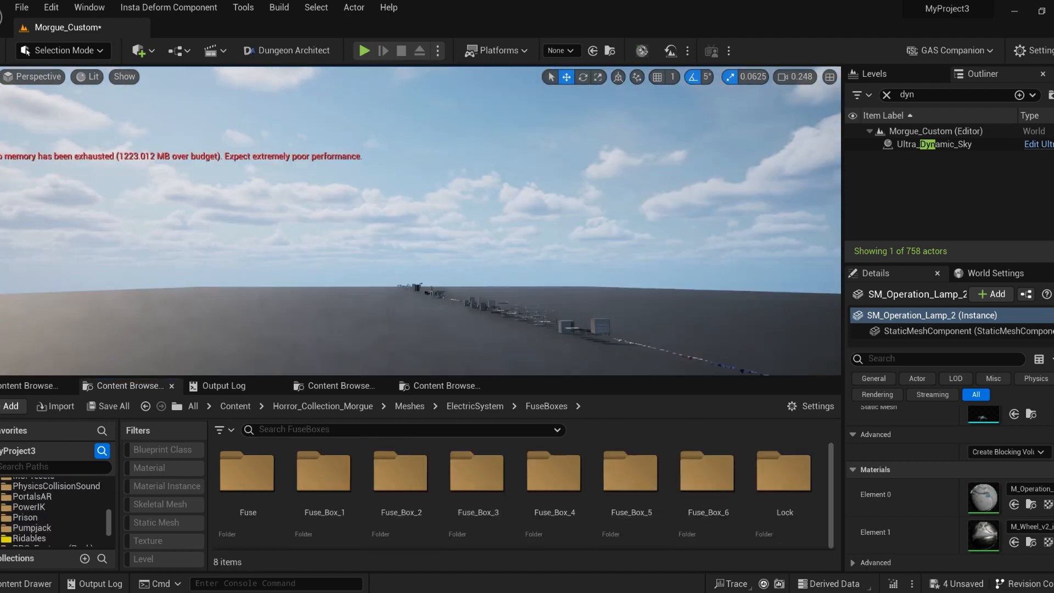
key("w")
right_click_drag(421, 231, 494, 255)
right_click_drag(384, 276, 407, 297)
key("w")
left_click(385, 277)
Try a light blue CustomColor in the door's M_Hospital_Door material instance and undo it.
double_click(983, 459)
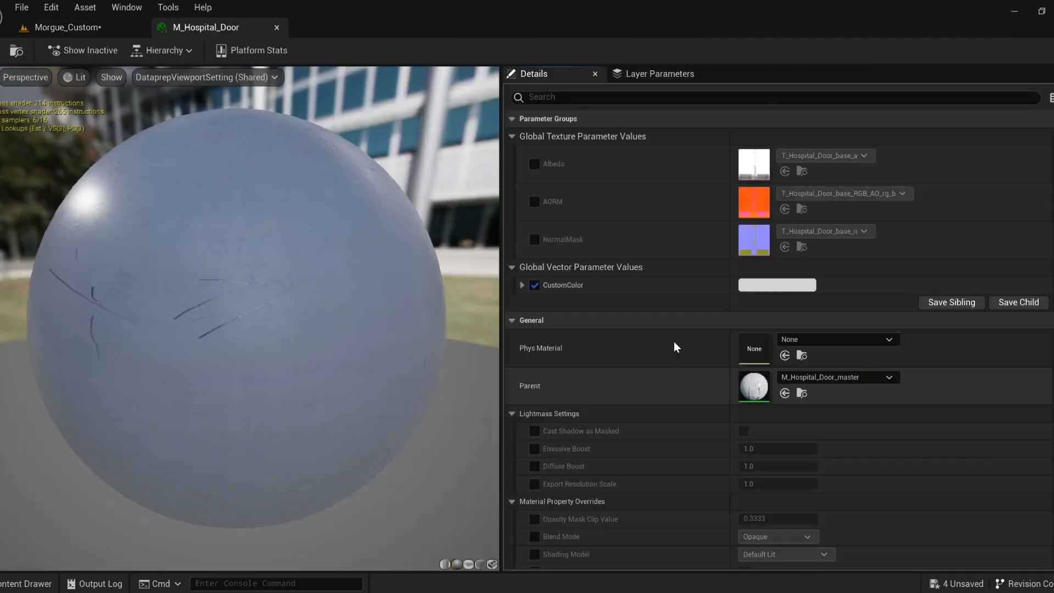
left_click(777, 285)
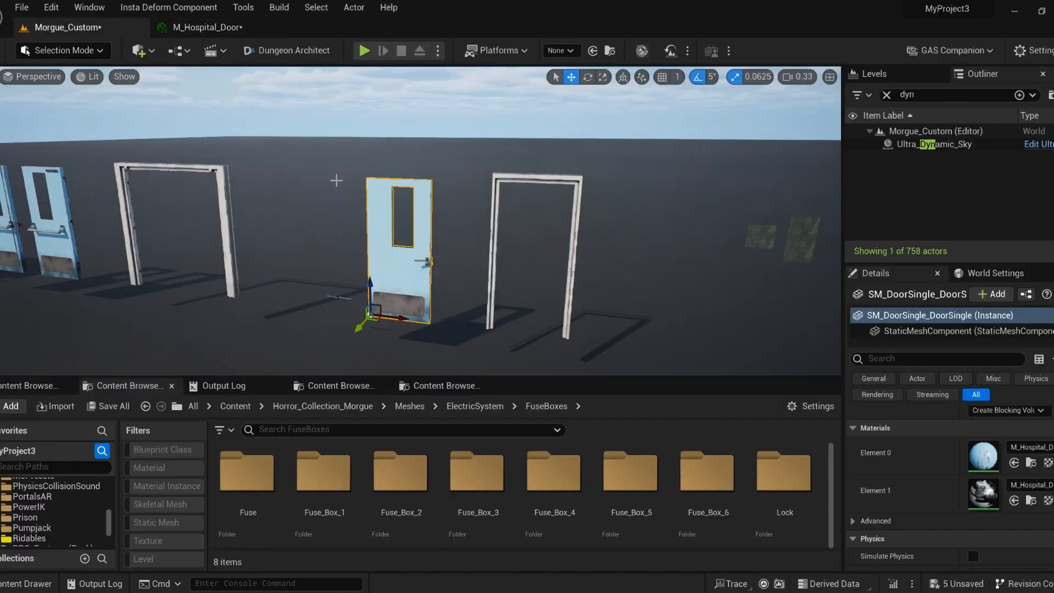
key("ctrl+z")
Try a purple CustomColor in the door's Element 1 material instance, M_Hospital_Door_metal, and view the door in the level.
double_click(984, 493)
left_click(766, 285)
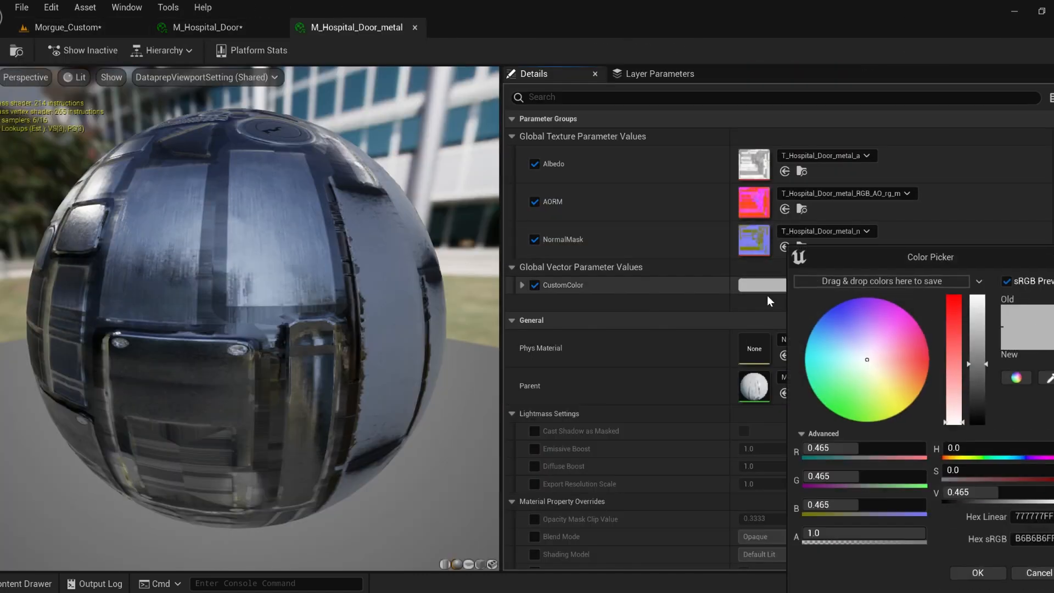
left_click(874, 301)
left_click(964, 571)
left_click(69, 28)
mouse_move(385, 264)
right_mouse_down()
mouse_move(385, 286)
mouse_move(379, 264)
right_mouse_up()
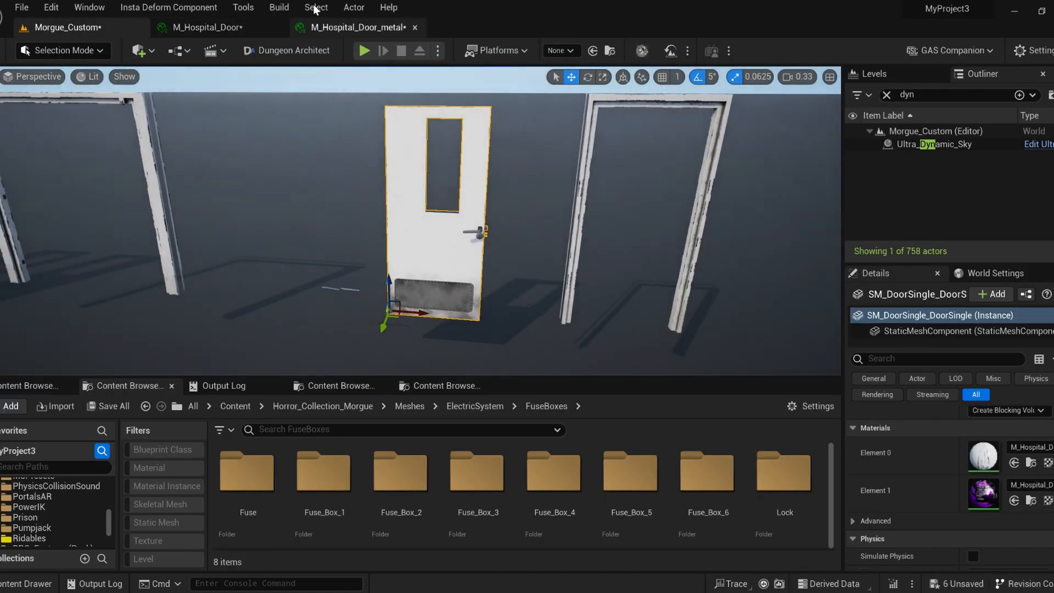
Preview M_Hospital_Door_metal on a plane and examine the material graph of its parent, M_Hospital_Door_master.
left_click(334, 30)
left_click(469, 564)
left_click_drag(390, 442, 434, 437)
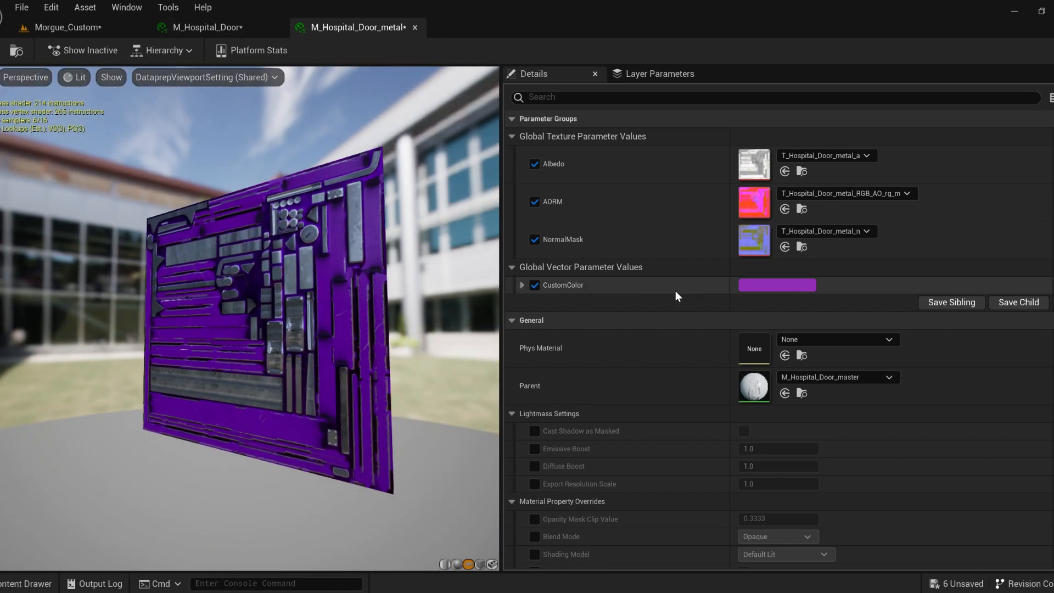
double_click(753, 386)
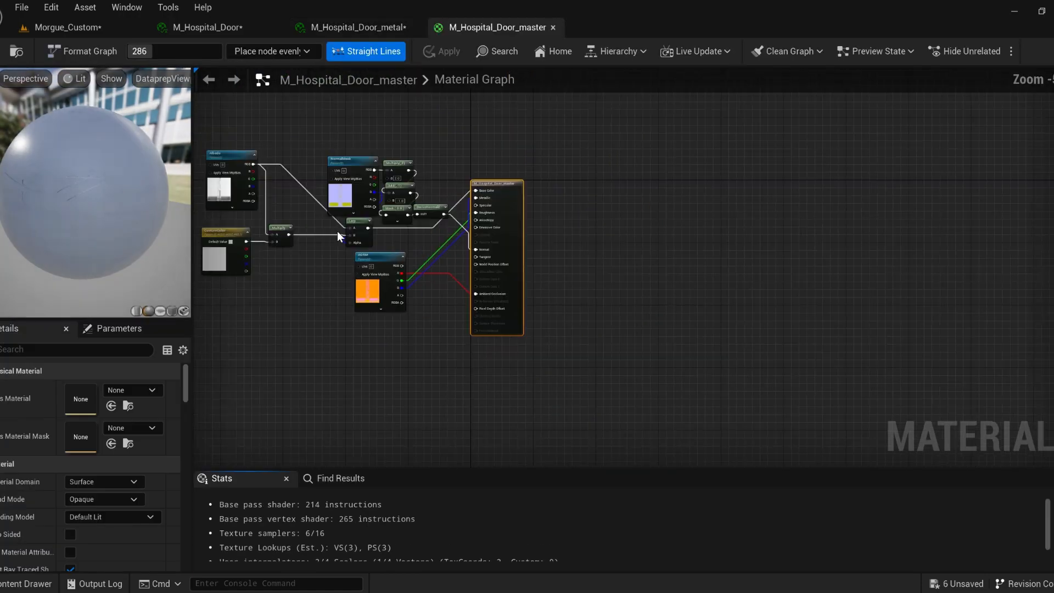
left_click(553, 28)
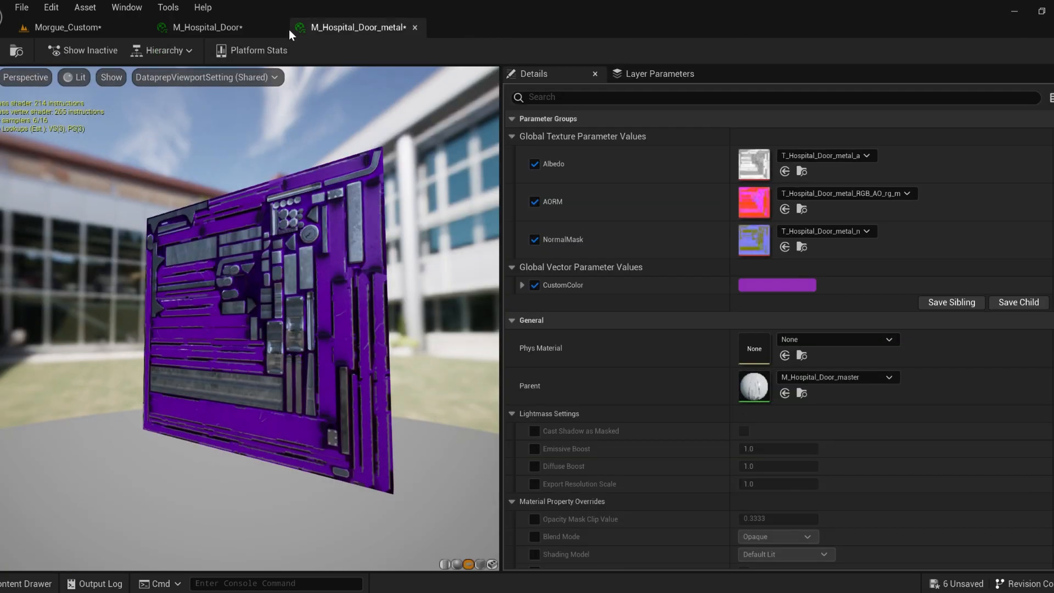
Open the single door's static mesh and isolate the Element 1 material to check which parts use it.
left_click(68, 27)
scroll(967, 448, "up", 3)
double_click(980, 447)
left_click(813, 213)
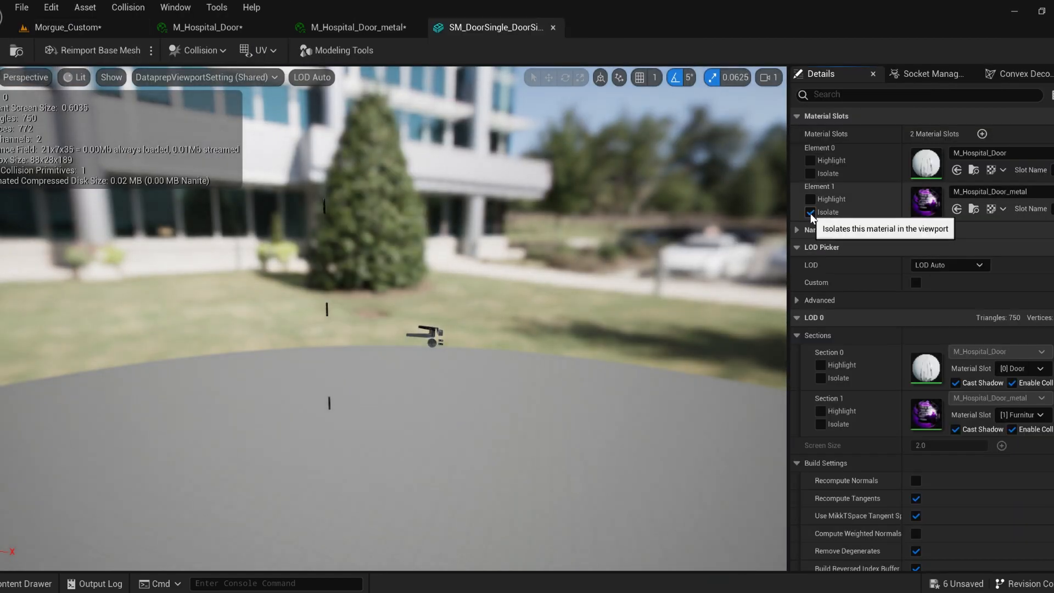
left_click(812, 214)
left_click(553, 27)
left_click(64, 26)
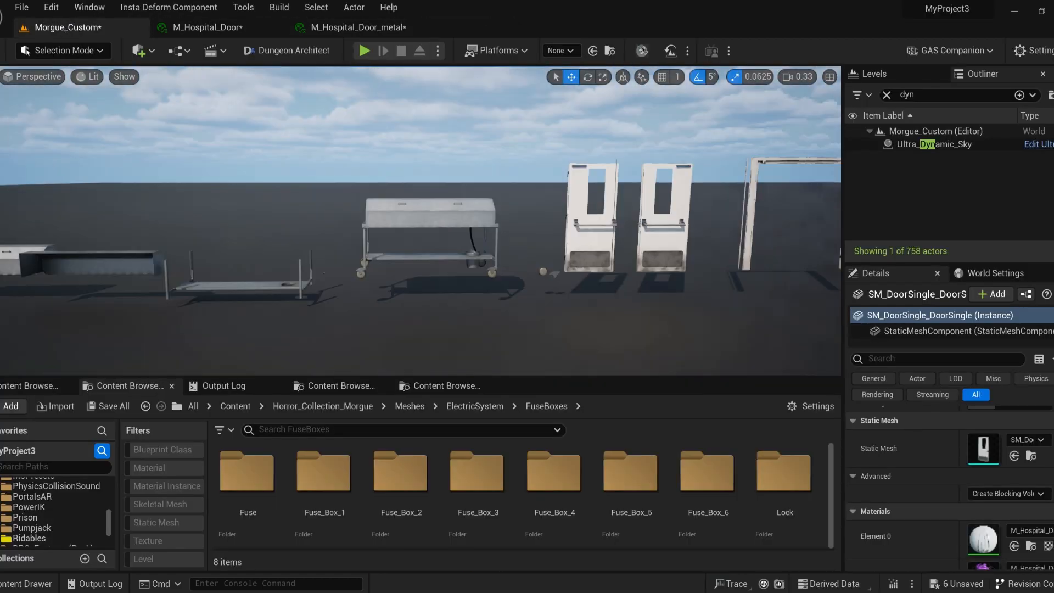
Undo the purple CustomColor change in M_Hospital_Door_metal and return to the level.
left_click(348, 27)
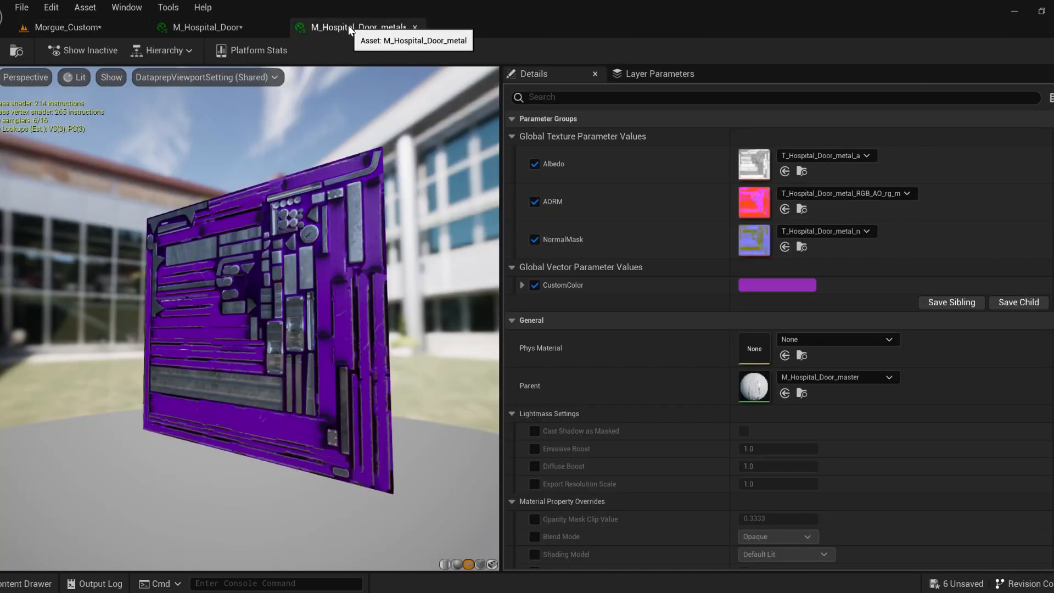
key("ctrl+z")
left_click(88, 26)
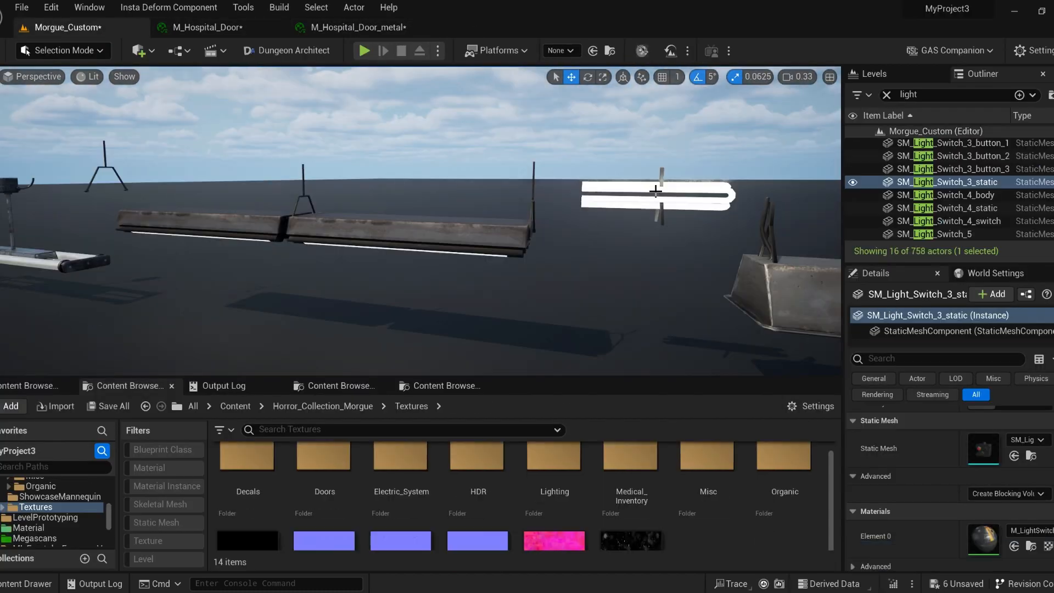
Open M_Ceiling_Lamp_3_v1 from the ceiling lamp's glowing tube element, preview it on a plane, and review its parameters.
left_click(662, 195)
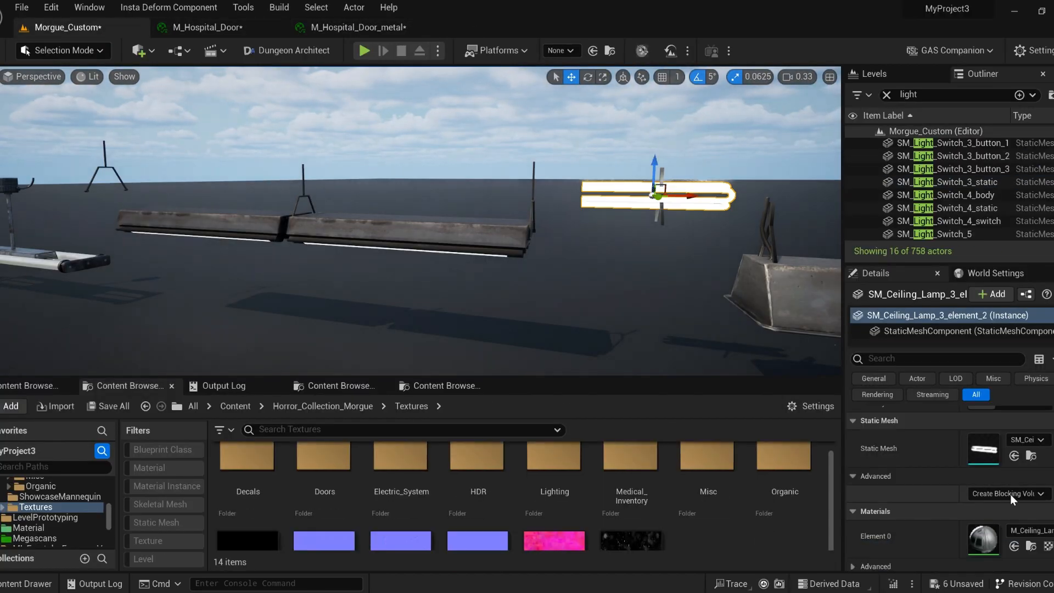
scroll(1009, 497, "down", 2)
double_click(983, 472)
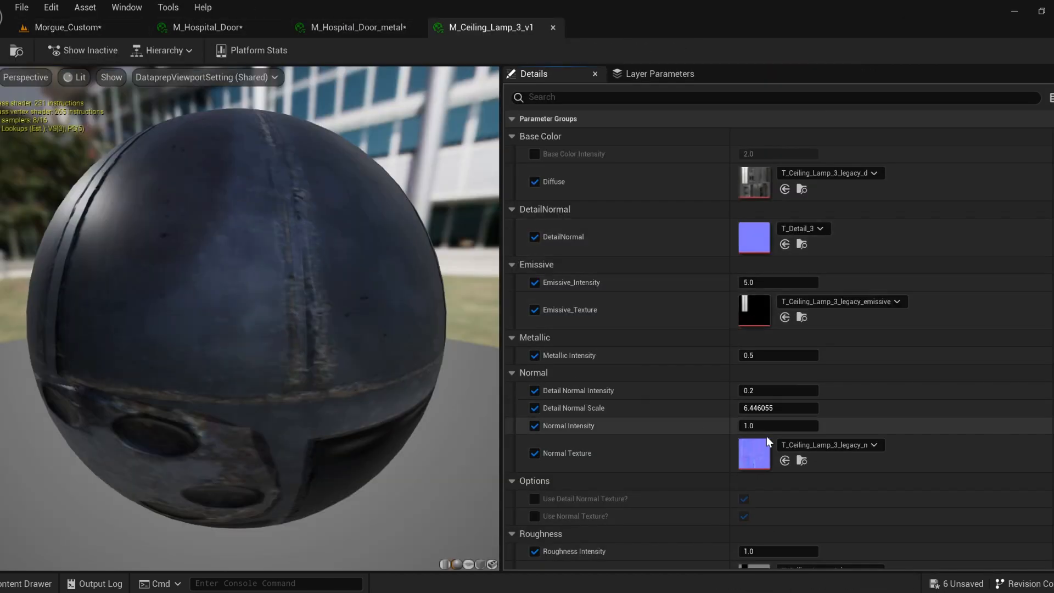
left_click(469, 564)
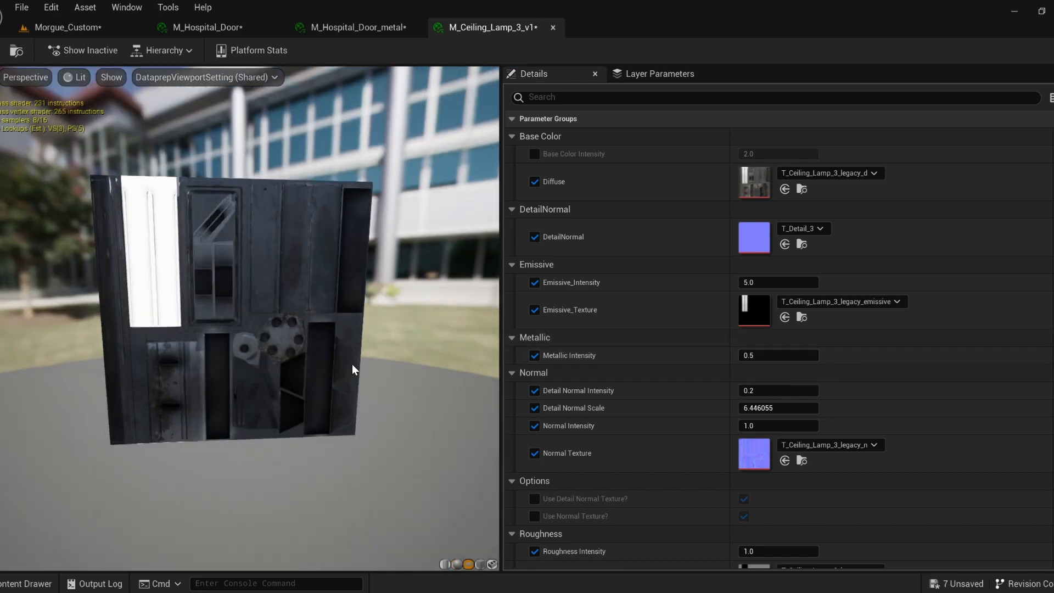
scroll(684, 298, "down", 2)
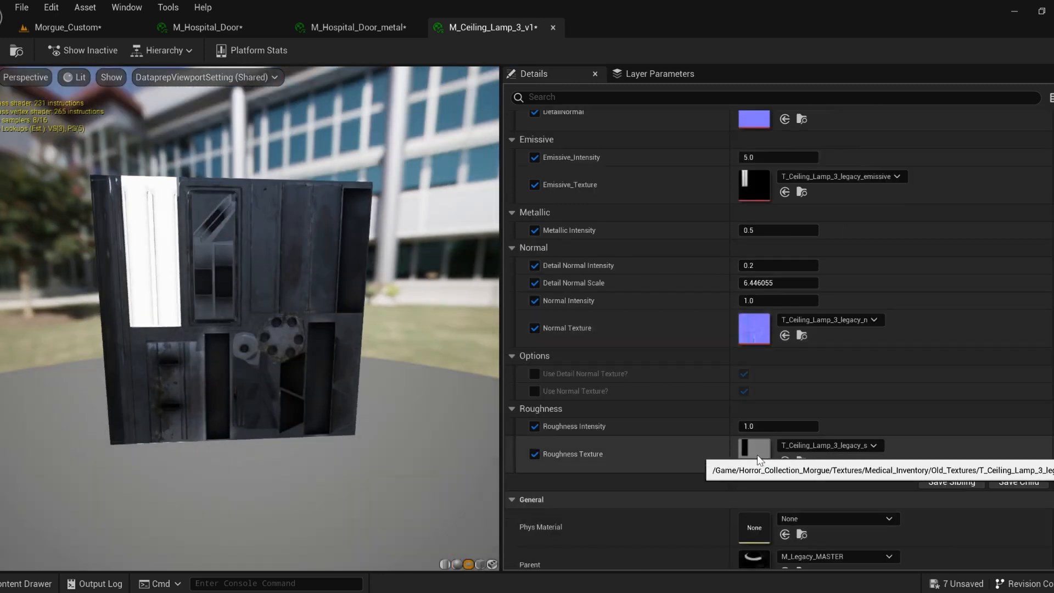
Test the ceiling lamp material's Emissive_Intensity at 10, 0 and 100, and return it to 5.
scroll(760, 182, "up", 1)
type("10")
key("Return")
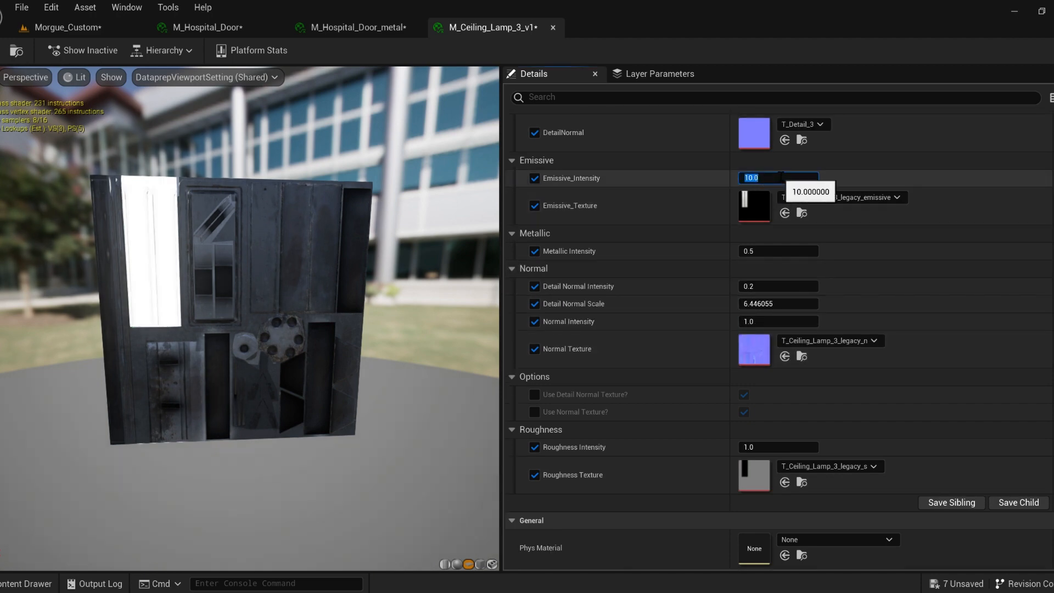
type("0")
key("Return")
type("100")
key("Return")
type("5")
key("Return")
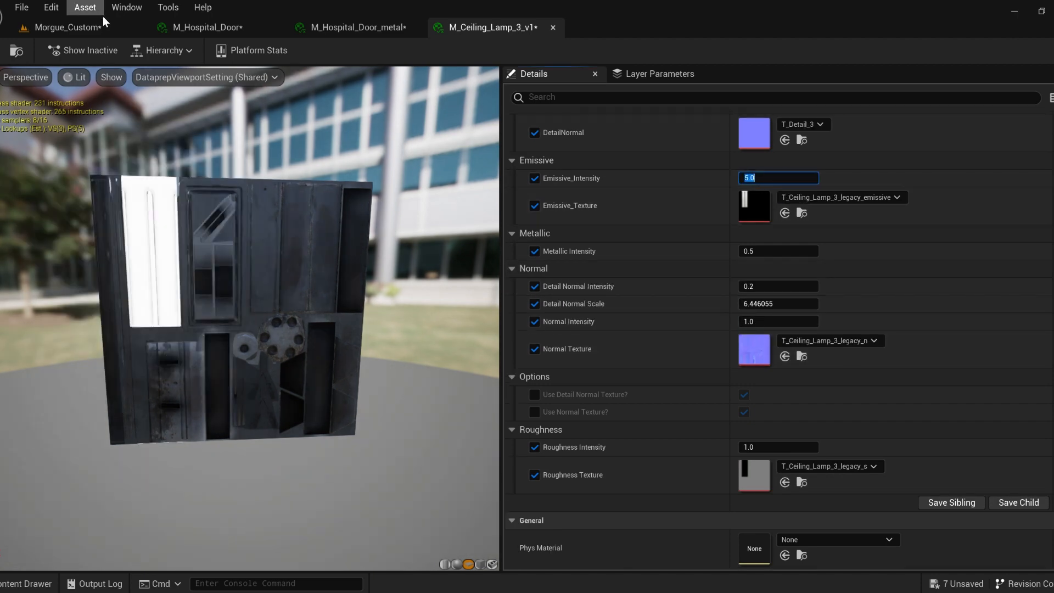
Search the pack's Textures folder for "emis" and clear the search.
left_click(94, 26)
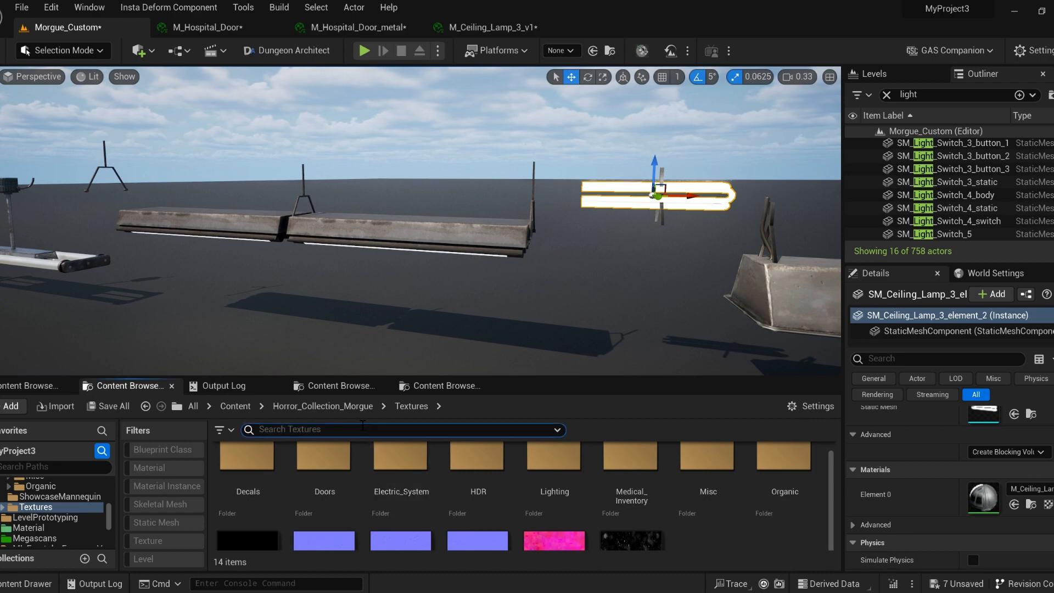
type("emis")
left_click(249, 430)
Filter the Horror_Collection_Morgue folder to static meshes and open SM_Autopsy_Table_2 in the UV Editor.
right_click_drag(330, 308, 220, 281)
scroll(264, 296, "down", 1)
scroll(58, 514, "up", 8)
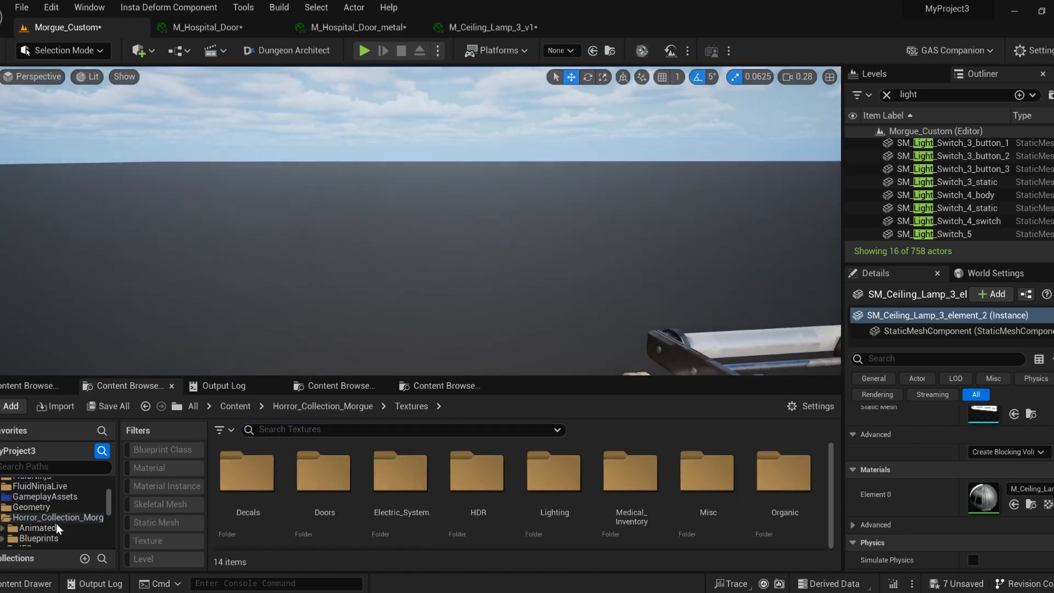
left_click(57, 518)
left_click(159, 522)
right_click(620, 478)
left_click(659, 141)
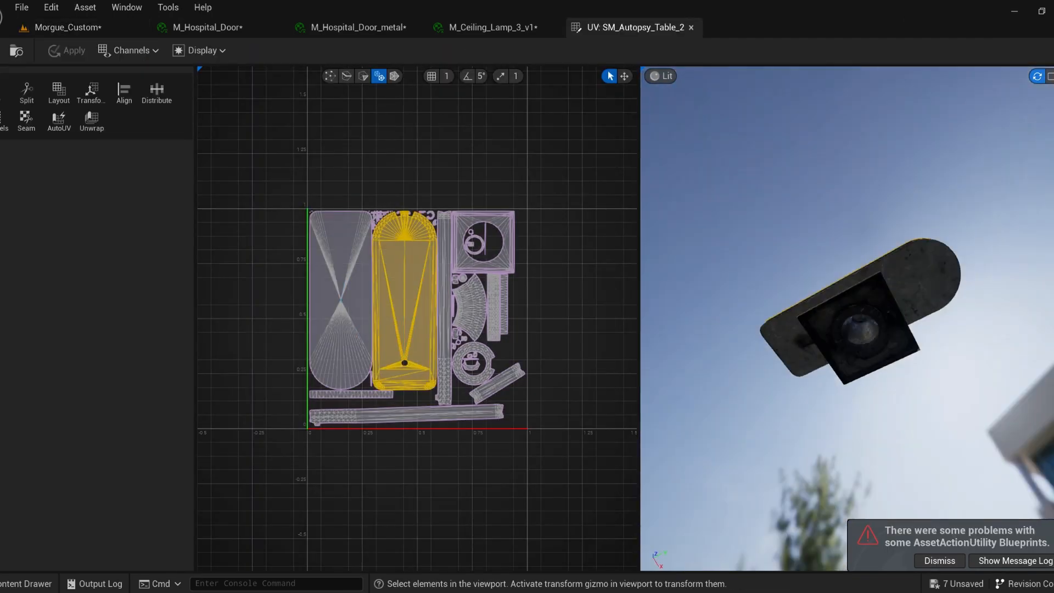
Close the autopsy table's UV Editor and the open material instances, returning to the level.
middle_click(605, 28)
middle_click(483, 27)
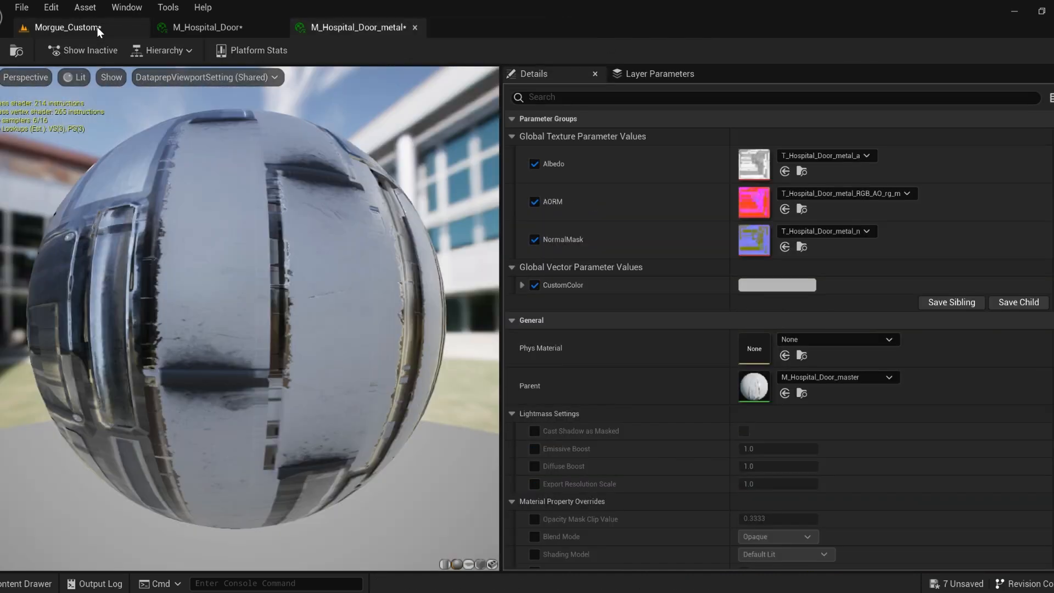
left_click(98, 27)
middle_click(359, 27)
Locate the level's SM_Cart_3_static in its content folder, open it in the UV Editor, and examine the UV islands of its parts.
left_click(510, 191)
key("ctrl+b")
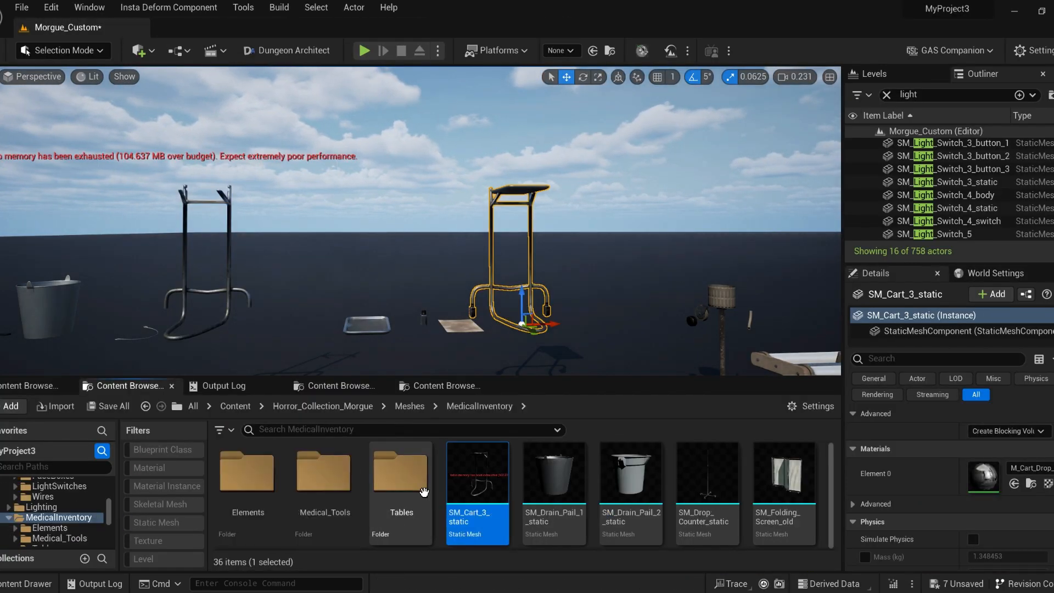
right_click(473, 495)
left_click(525, 58)
left_click_drag(826, 319, 822, 283)
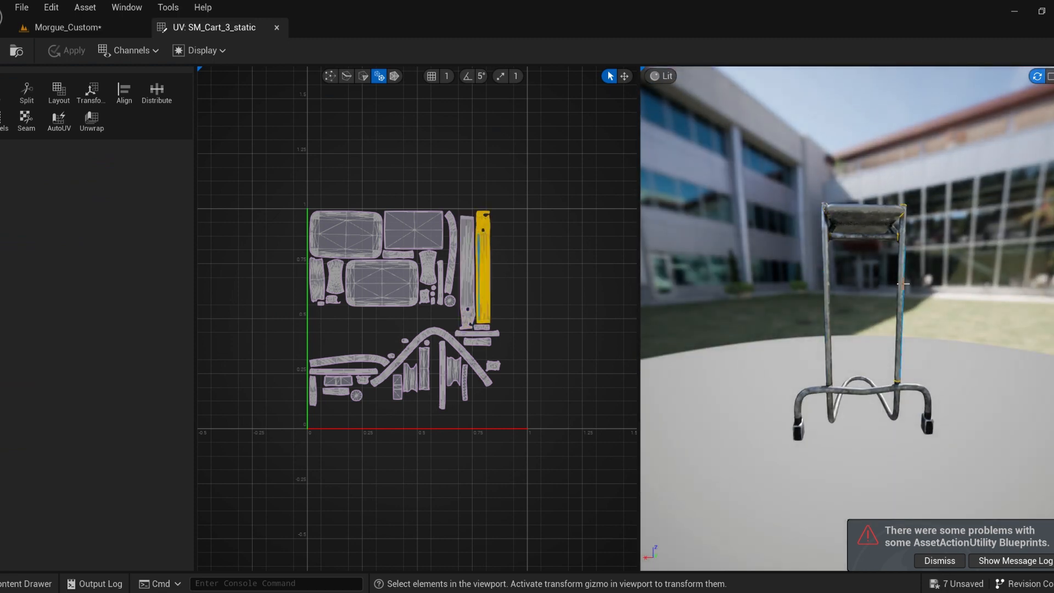
left_click_drag(750, 367, 768, 336)
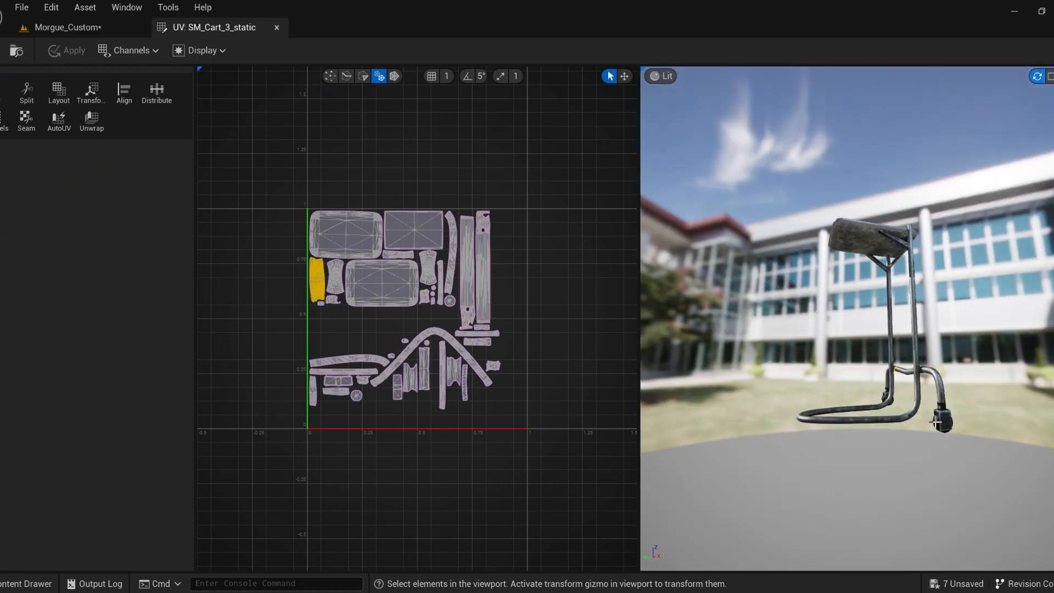
left_click_drag(935, 423, 816, 401)
left_click(277, 27)
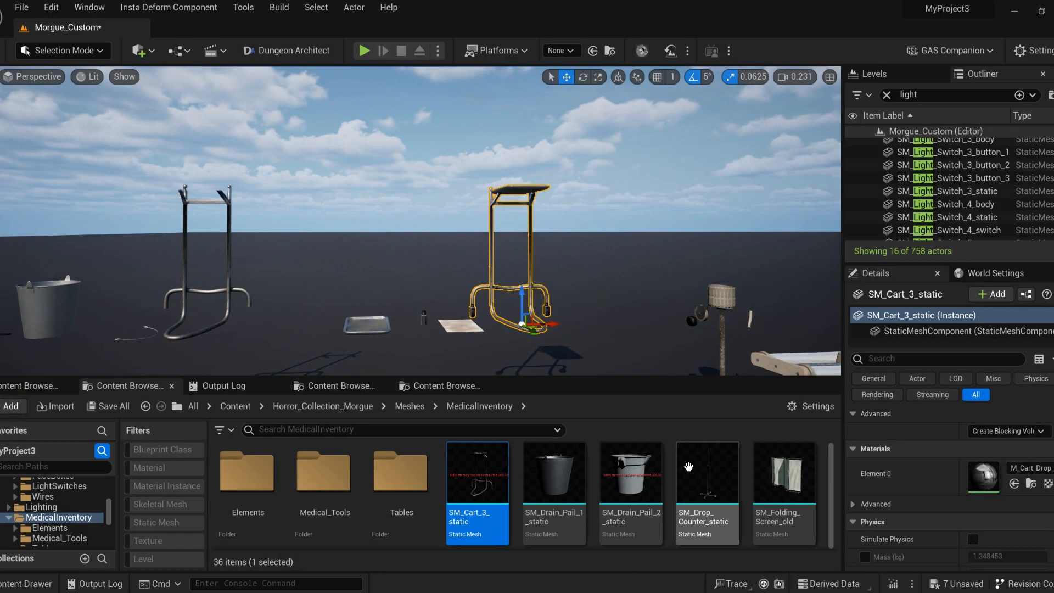
Open SM_Medical_Cart_5_static in the UV Editor and examine the UV islands of its wheels up close.
scroll(629, 511, "down", 4)
right_click(555, 516)
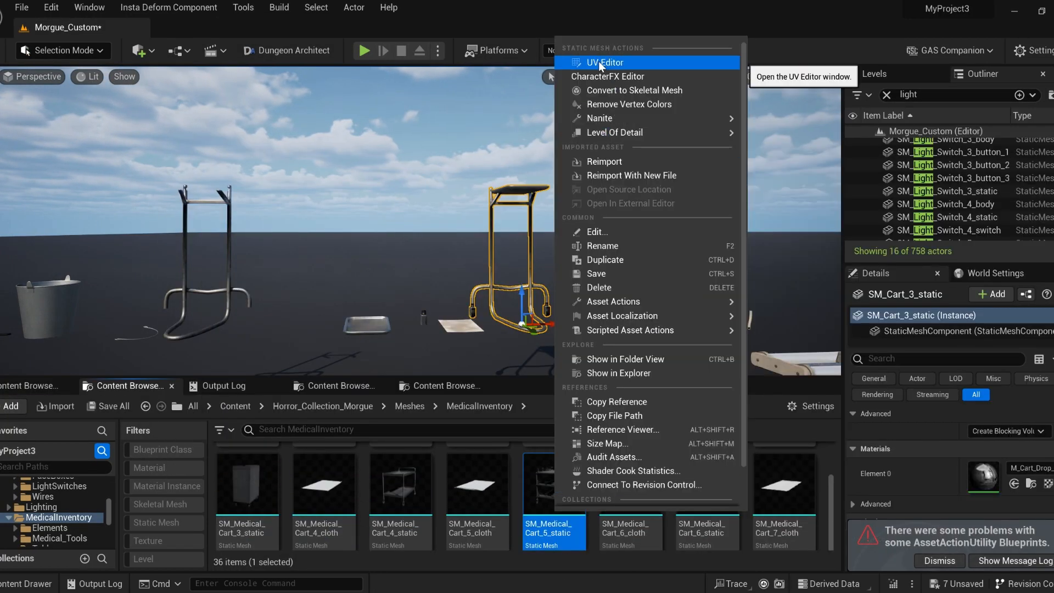
left_click(593, 65)
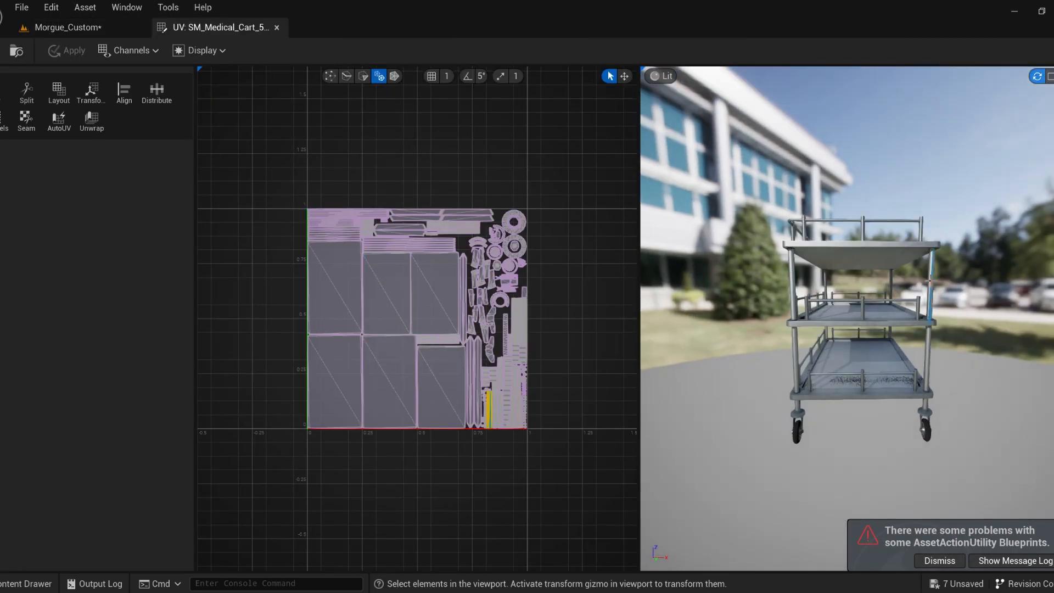
left_click_drag(789, 364, 936, 426)
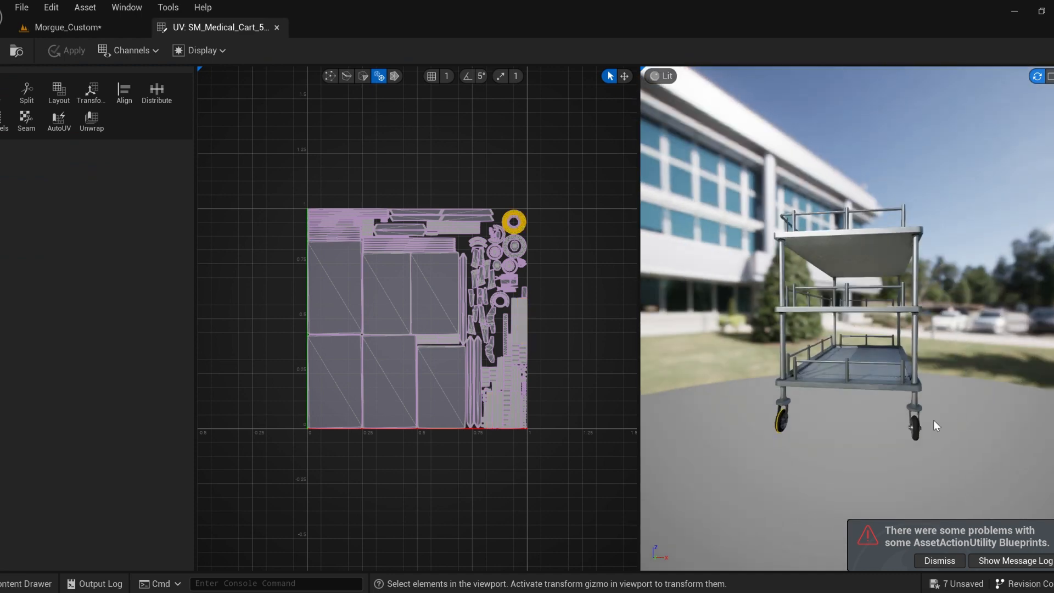
left_click_drag(642, 293, 748, 385)
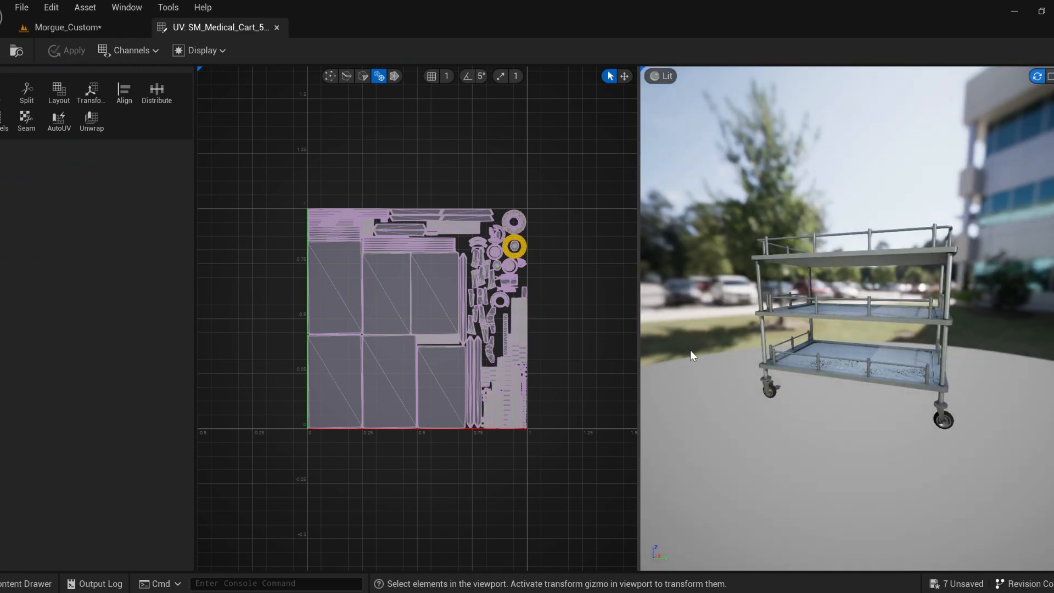
key("f")
left_click(953, 285)
left_click(990, 274)
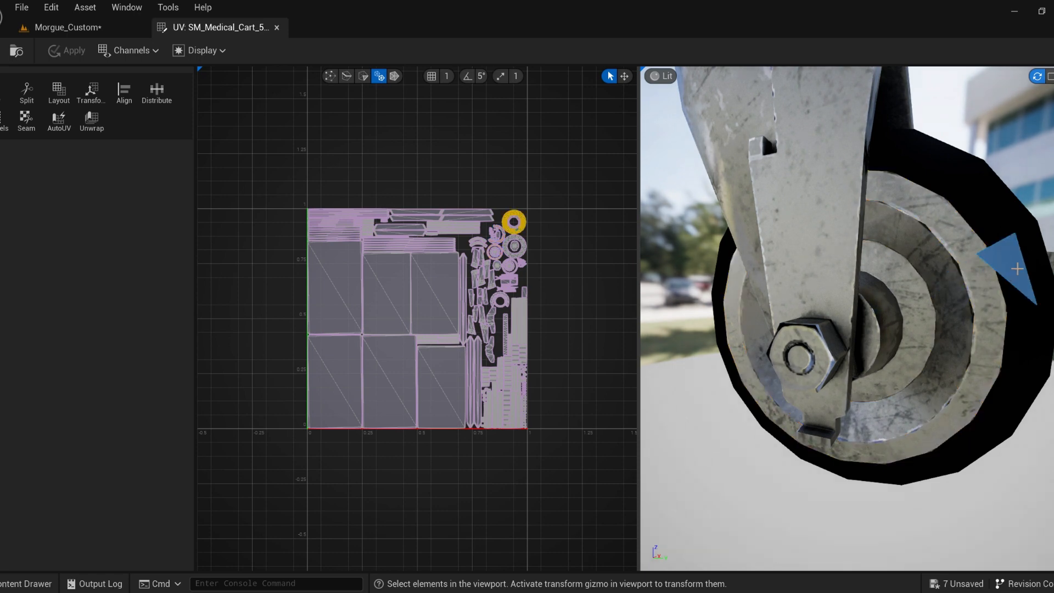
Inspect the medical cart's wheel from another angle and the whole mesh in the UV Editor, and examine the T_Cart_Drop_Counter_a texture at a wider view.
left_click_drag(814, 353, 824, 325)
left_click(796, 393)
left_click_drag(796, 394, 934, 385)
scroll(847, 351, "down", 5)
scroll(809, 320, "down", 5)
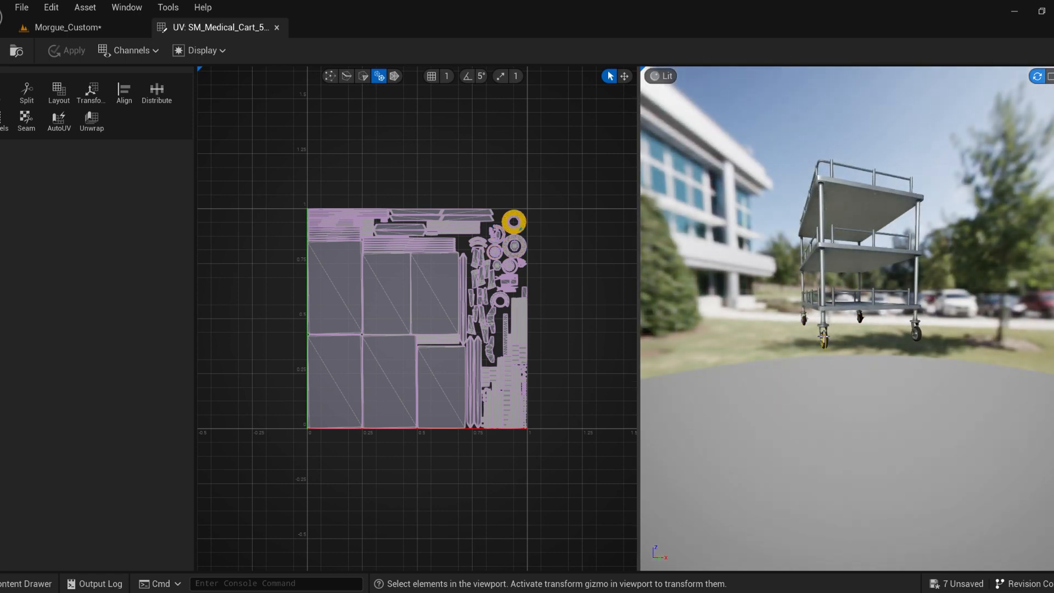
left_click_drag(830, 341, 801, 337)
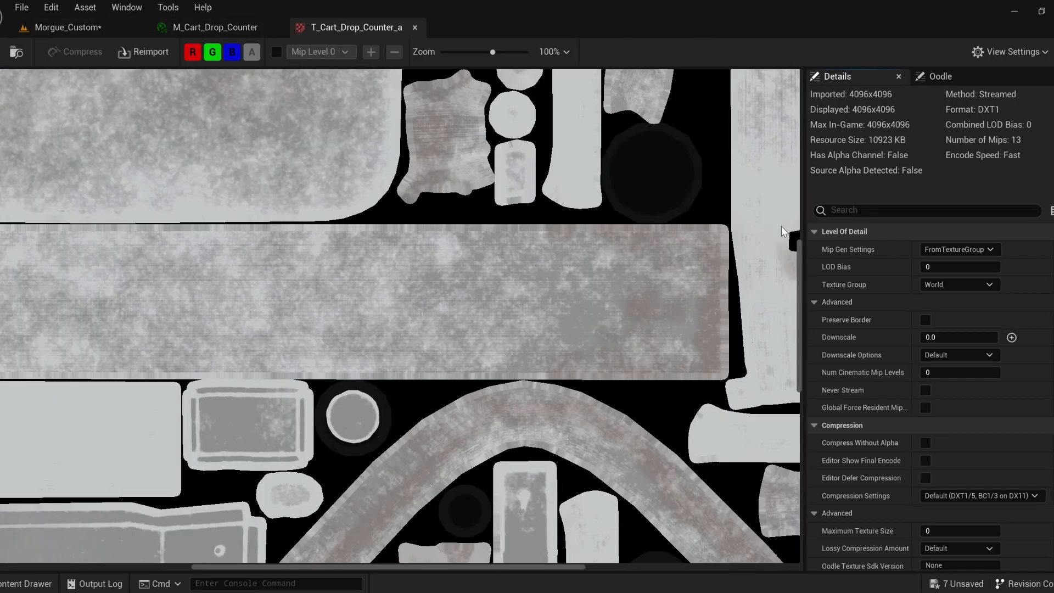
scroll(783, 226, "down", 5)
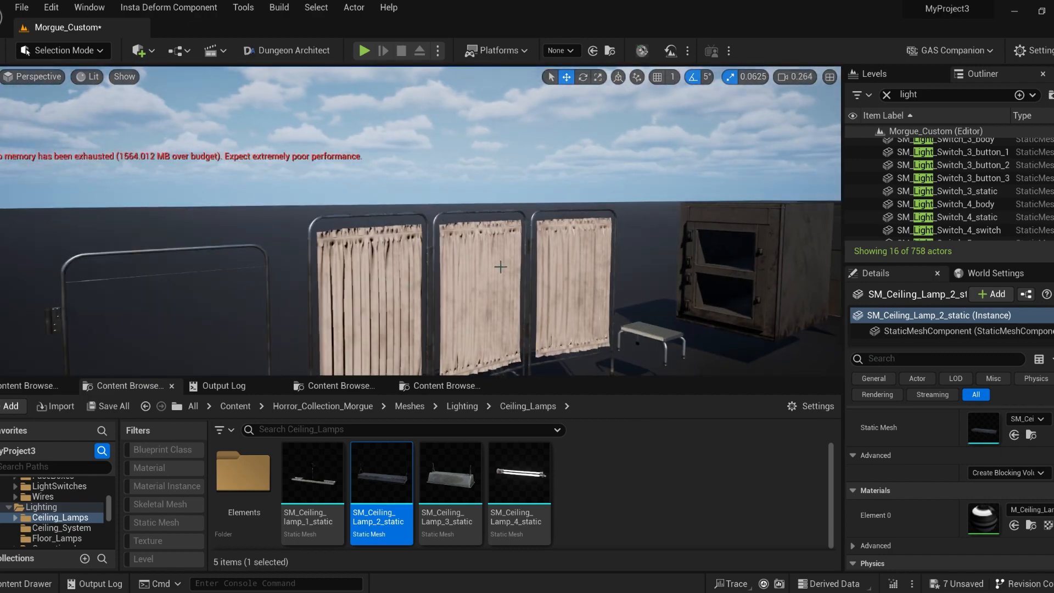
Locate the level's SM_Folding_Screen_static in the MedicalInventory folder, open it in the UV Editor, and inspect it from another angle.
left_click(501, 267)
left_click(1031, 435)
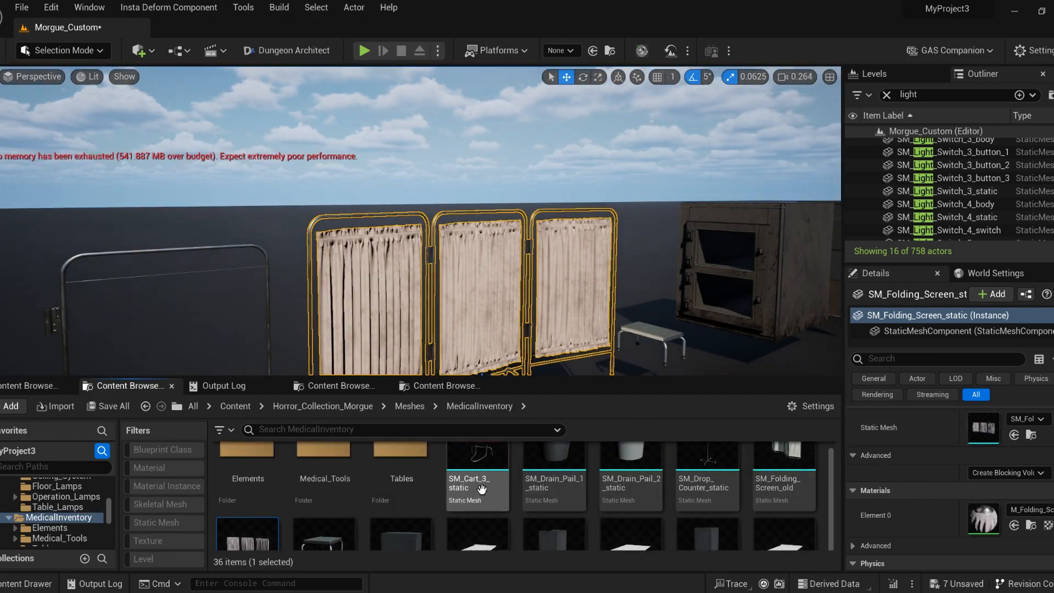
scroll(483, 489, "down", 2)
right_click(250, 483)
left_click(306, 29)
left_click(489, 333)
left_click_drag(794, 339, 945, 299, "alt")
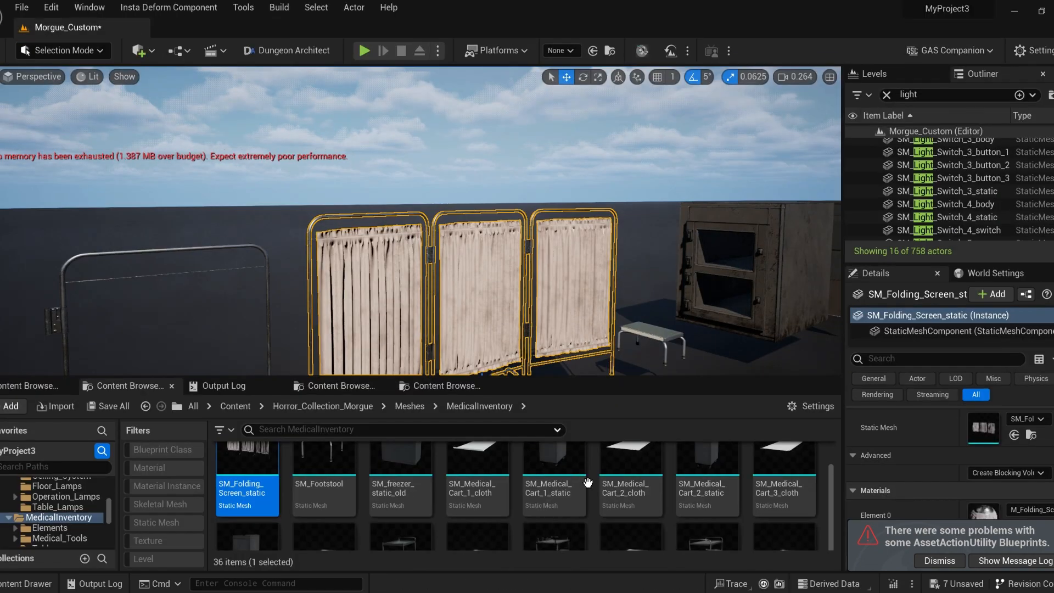
Select SM_Medical_Glove_1 at the end of the glove row in the level and locate its asset in the Cloth folder.
scroll(567, 524, "up", 8)
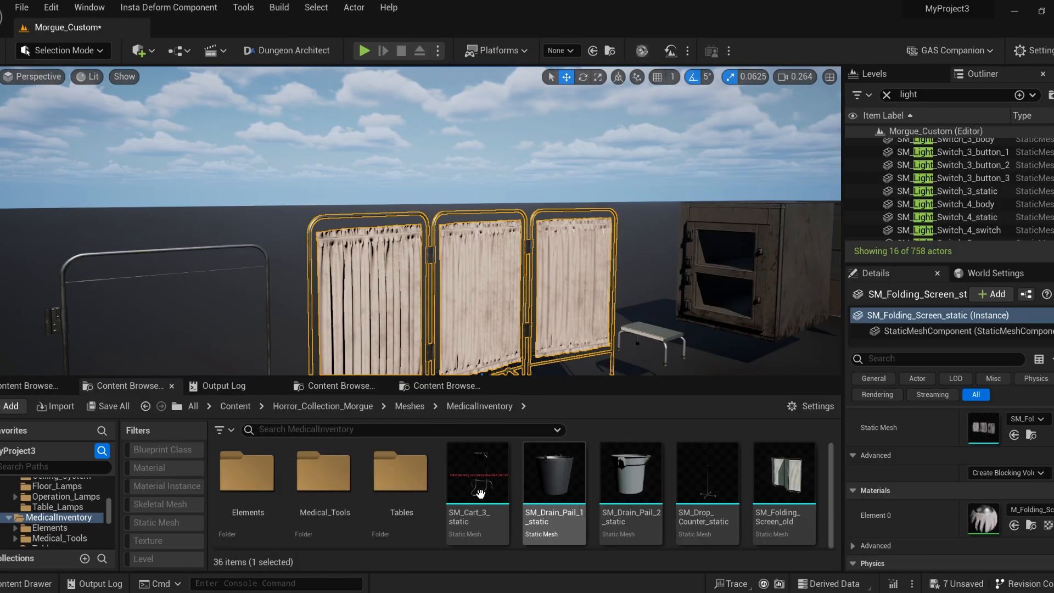
key("w")
right_click_drag(549, 319, 588, 296)
scroll(637, 316, "up", 1)
scroll(587, 297, "down", 1)
left_click(327, 186)
key("f")
right_click_drag(265, 205, 329, 236)
scroll(264, 206, "down", 1)
left_click(340, 250)
key("ctrl+b")
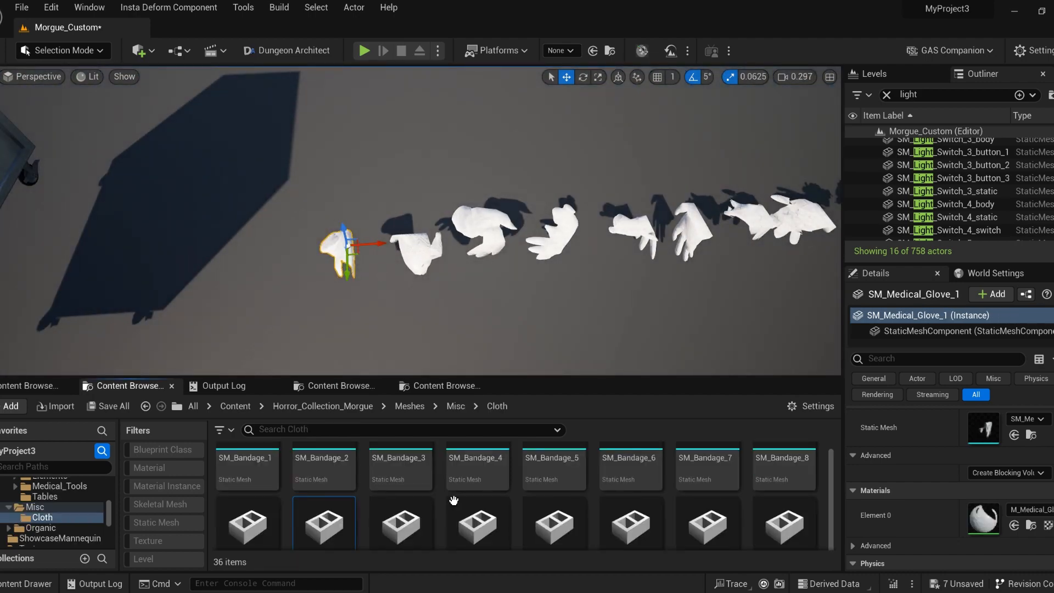
Open SM_Medical_Glove_1 in the UV Editor to view its UV layout.
right_click(323, 519)
left_click(372, 82)
left_click(401, 299)
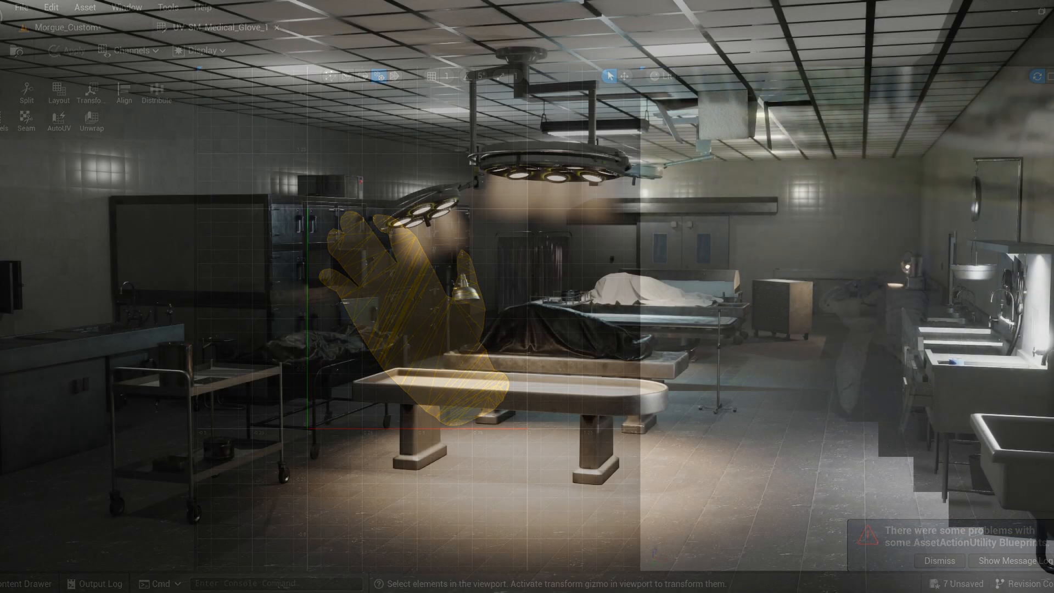